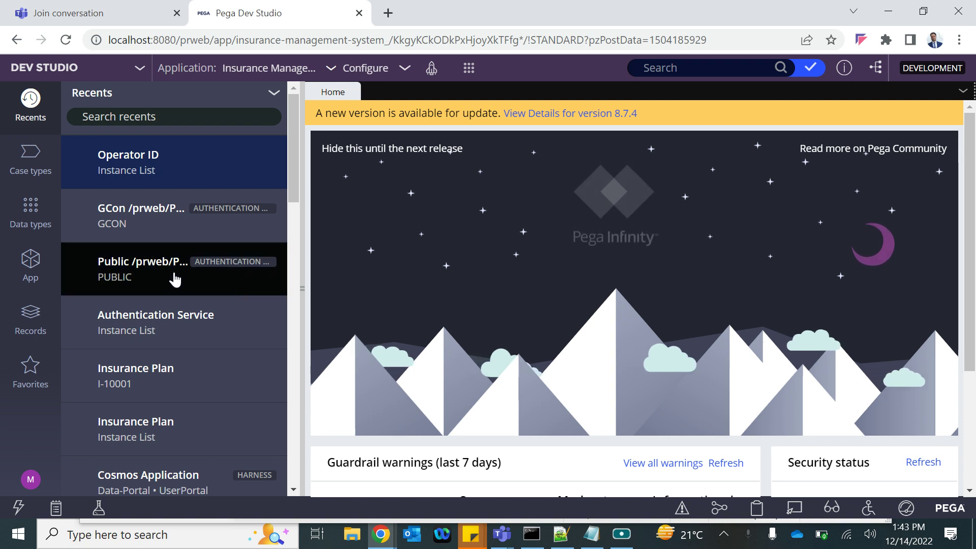
# Open the GCon authentication service and copy the model operator's ID from the operator identification settings
pyautogui.click(194, 227)
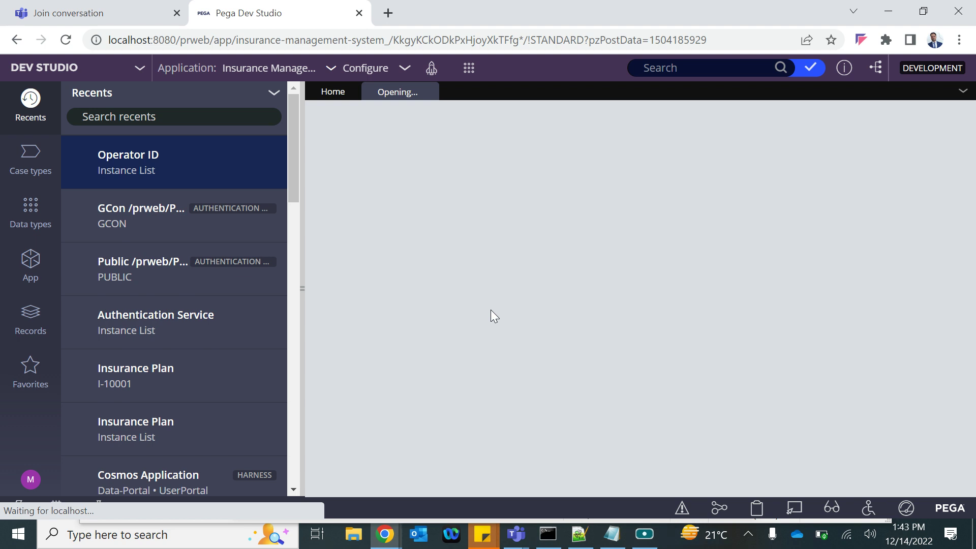
pyautogui.scroll(-15, 494, 316)
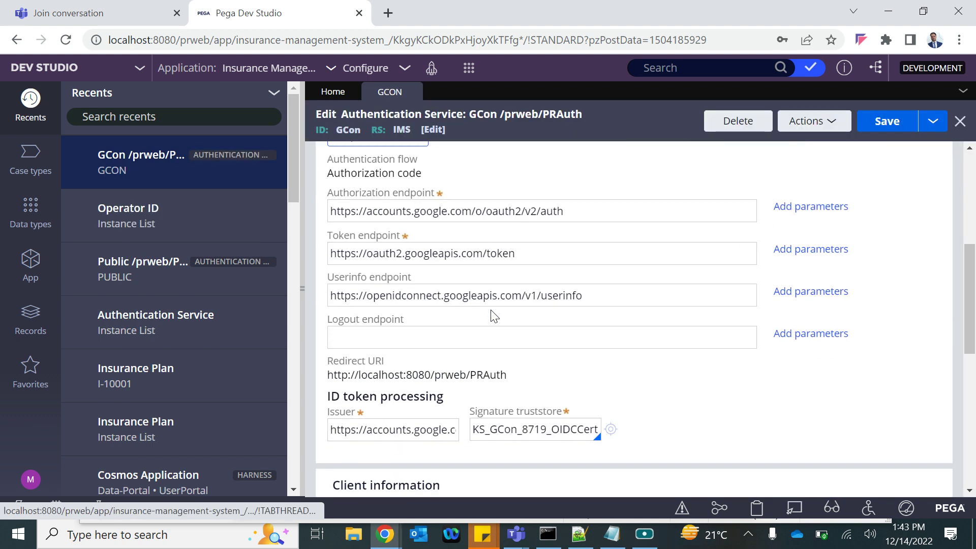
pyautogui.scroll(-1, 491, 316)
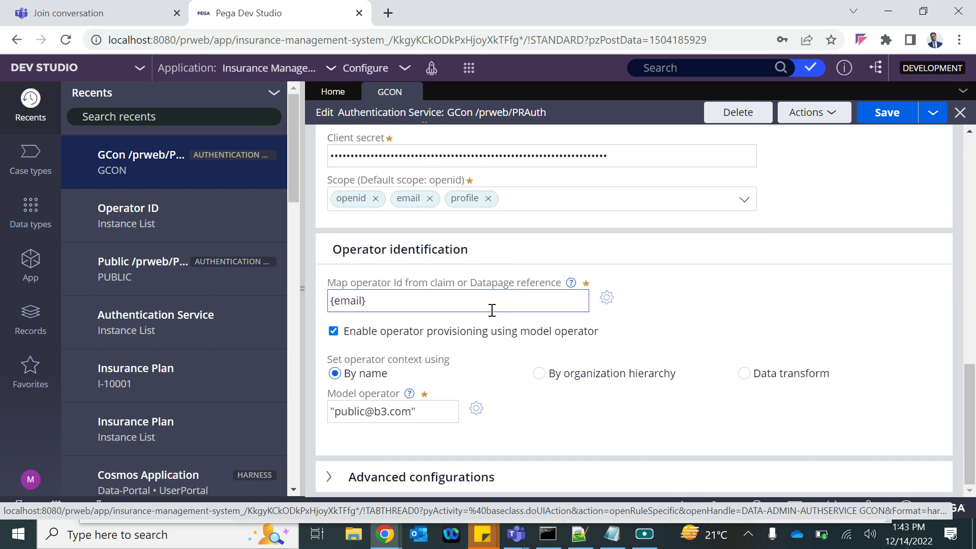
pyautogui.moveTo(334, 411); pyautogui.dragTo(408, 412)
pyautogui.hotkey('ctrl', 'c')
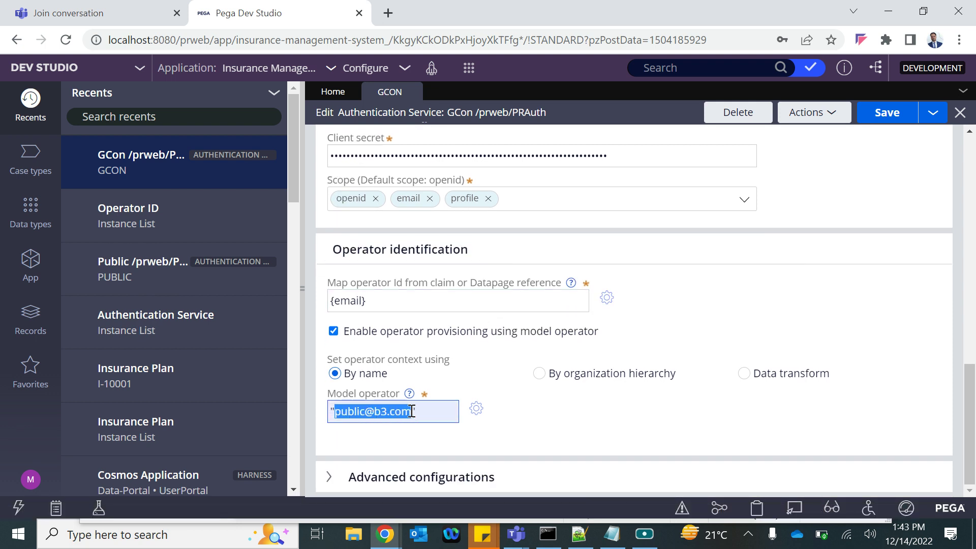
pyautogui.doubleClick(364, 301)
pyautogui.click(407, 301)
pyautogui.moveTo(388, 303); pyautogui.dragTo(335, 295)
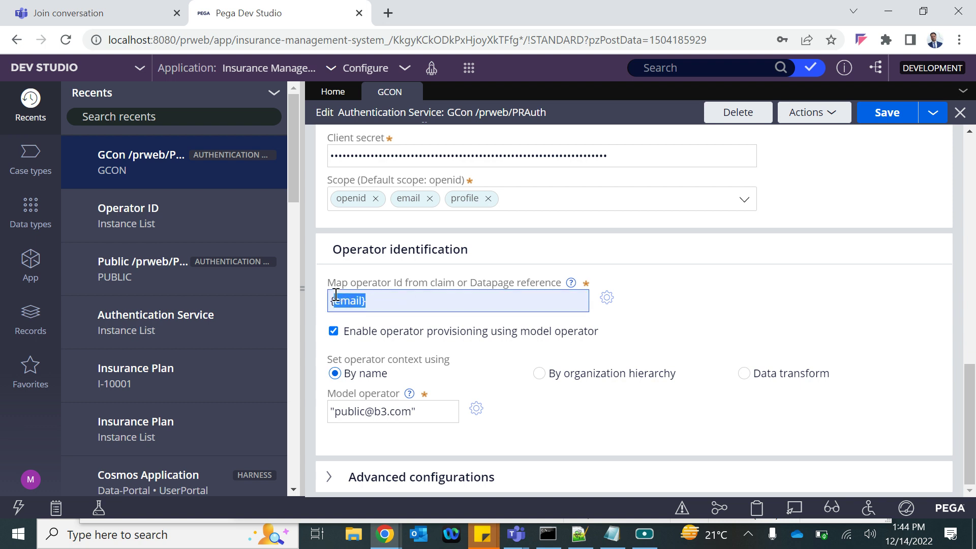
# Search for the copied operator ID and open the public user operator record
pyautogui.click(698, 67)
pyautogui.hotkey('ctrl', 'v')
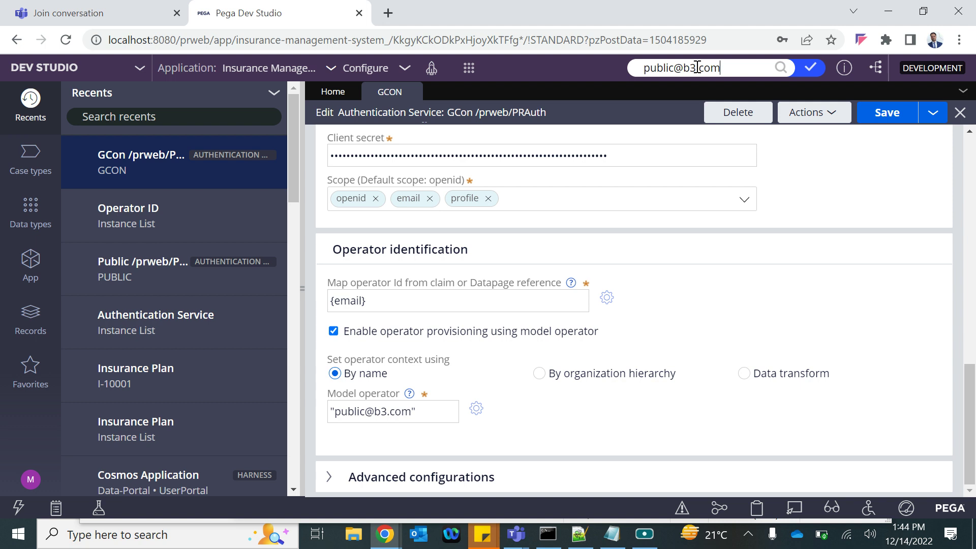
pyautogui.press('Return')
pyautogui.click(426, 146)
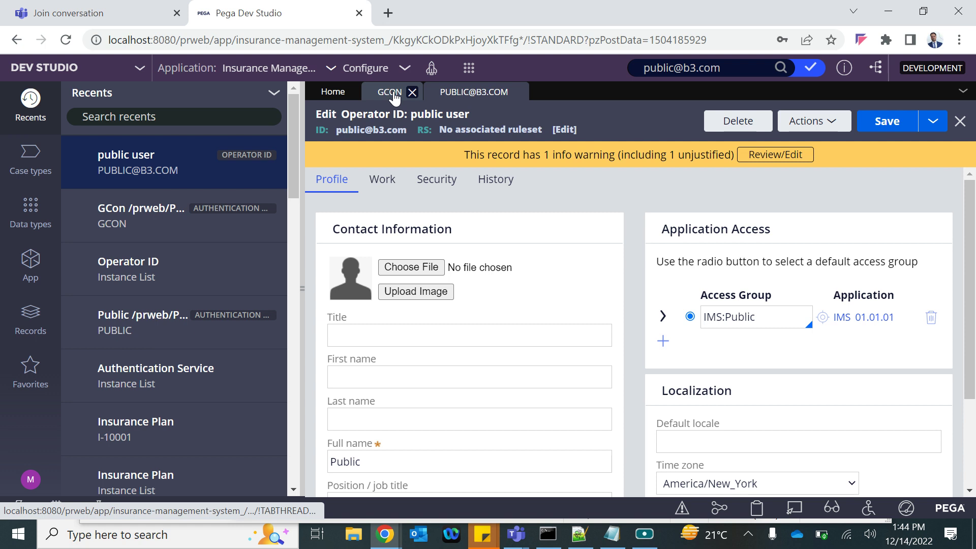
# Switch the GCon authentication service's operator context to By organization hierarchy
pyautogui.click(389, 92)
pyautogui.click(540, 375)
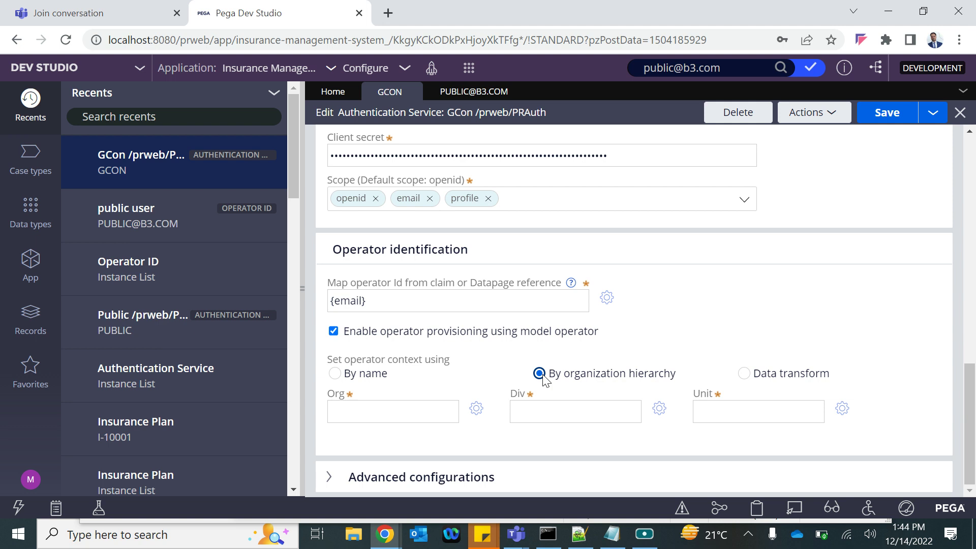
pyautogui.click(380, 423)
pyautogui.click(561, 414)
pyautogui.click(757, 409)
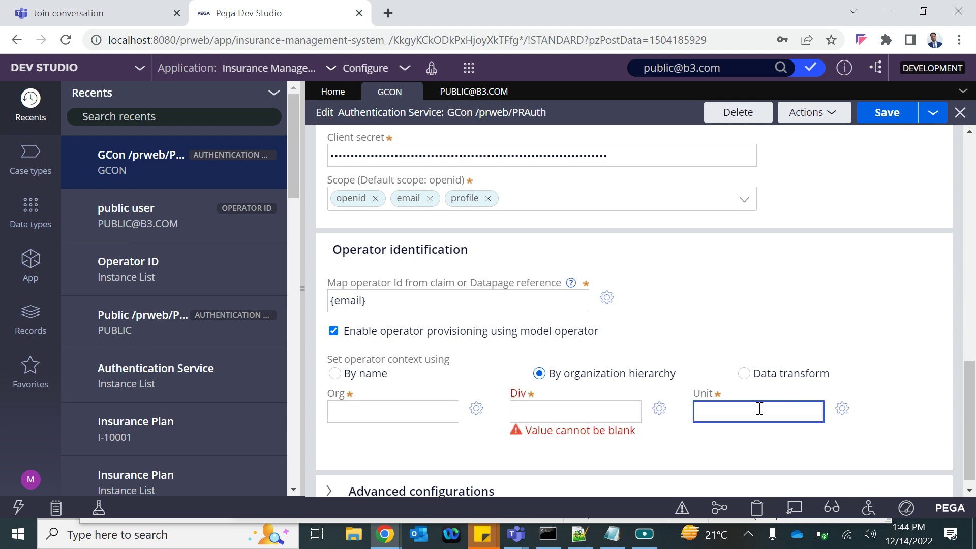
# Save the public user operator as a new operator described as "Model user", replacing "public" with "model" in its ID, and save the new record
pyautogui.click(465, 92)
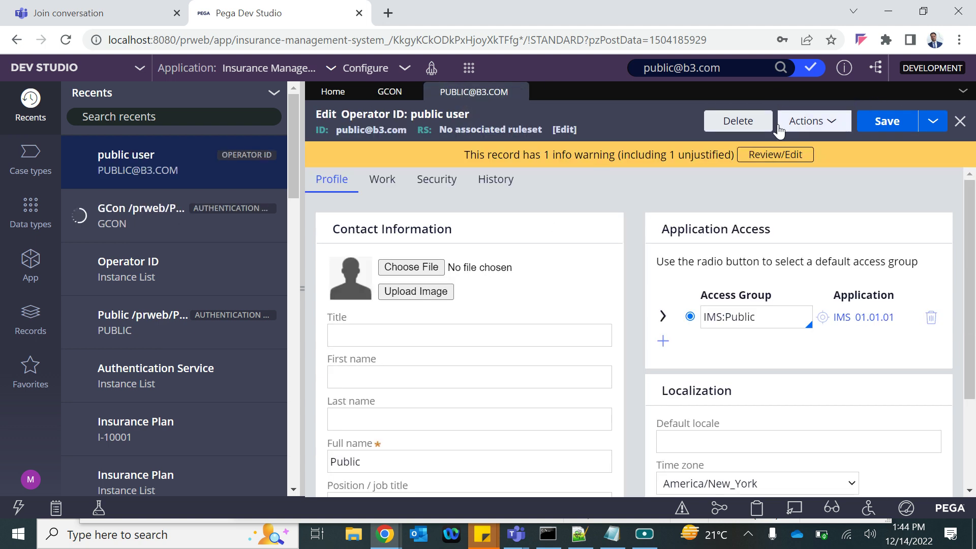
pyautogui.click(933, 121)
pyautogui.click(903, 144)
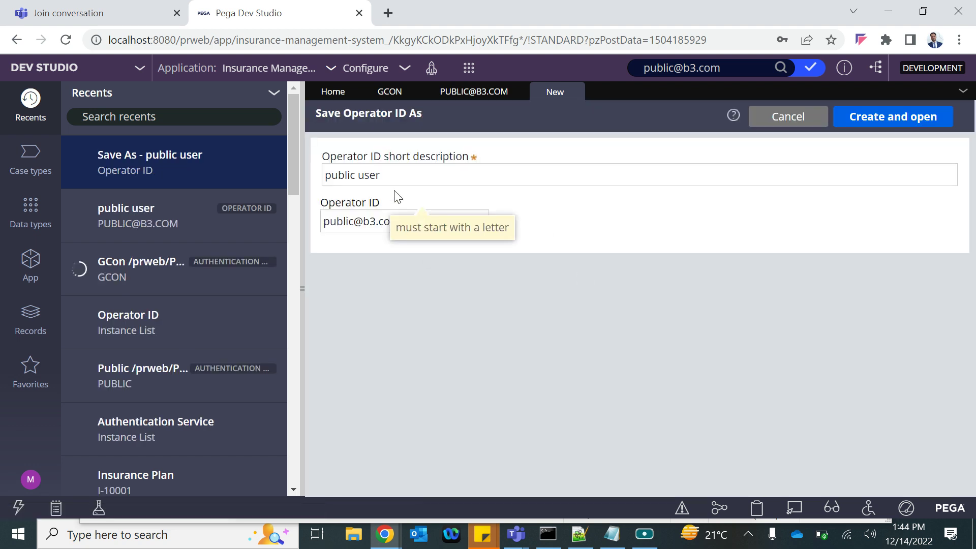
pyautogui.click(358, 177)
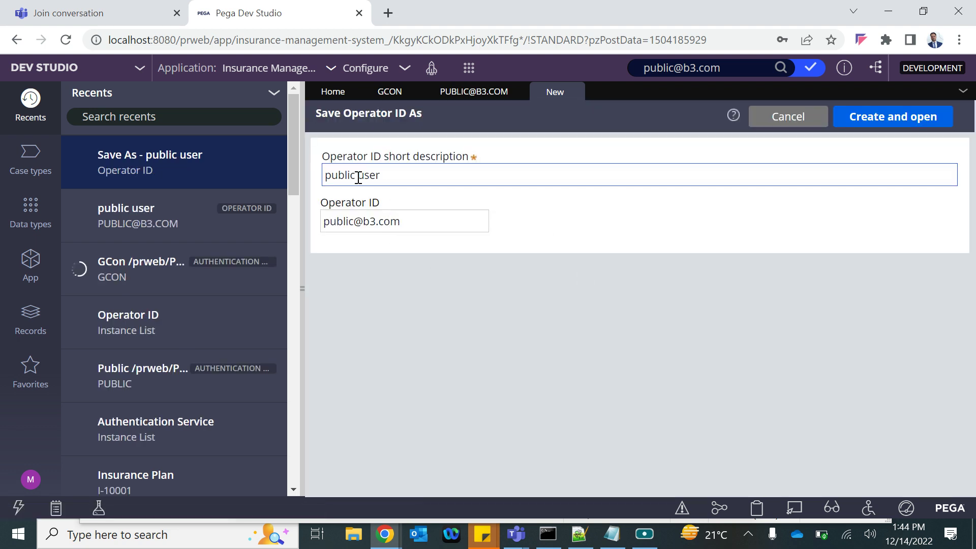
pyautogui.doubleClick(345, 177)
pyautogui.write('Model')
pyautogui.doubleClick(336, 226)
pyautogui.write('model')
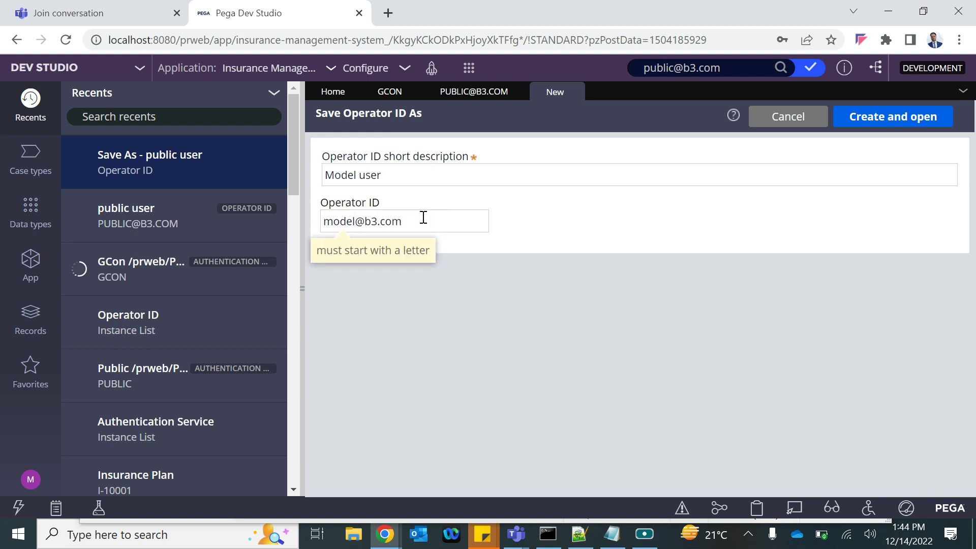
pyautogui.click(893, 122)
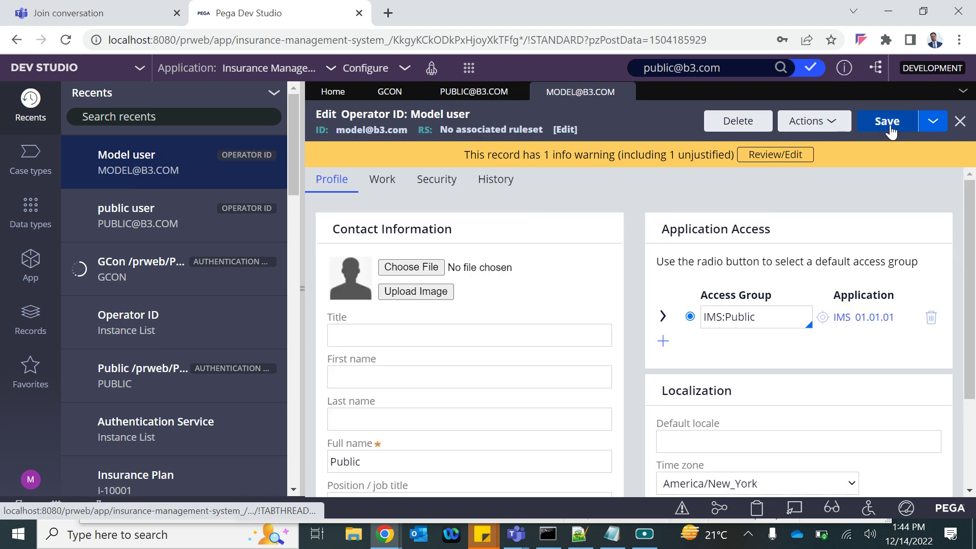
pyautogui.click(887, 122)
pyautogui.click(380, 98)
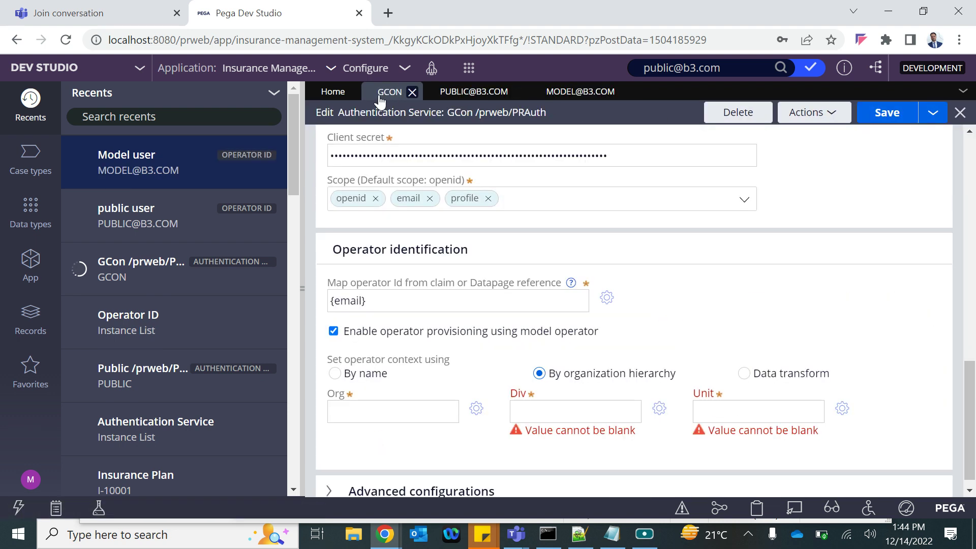
pyautogui.click(357, 411)
pyautogui.click(637, 414)
pyautogui.click(738, 414)
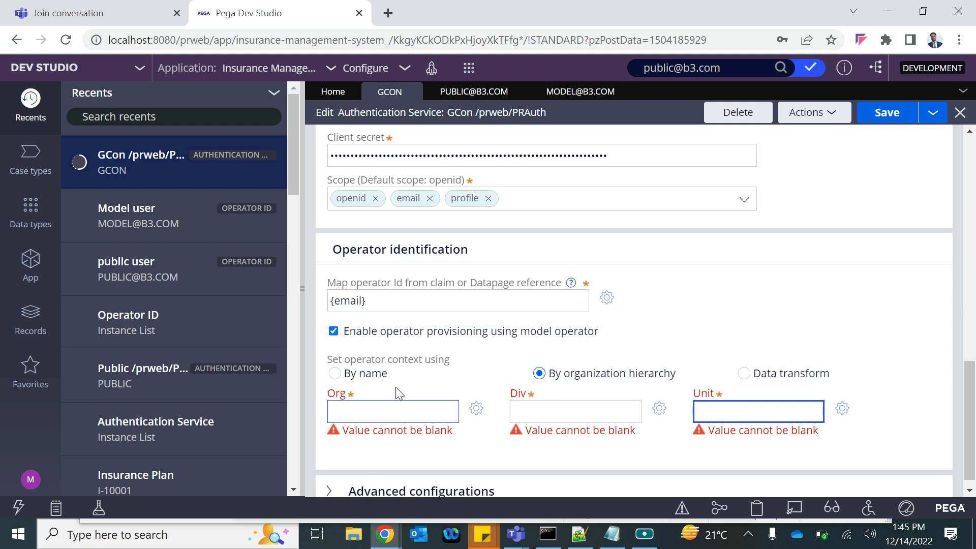
# Open the B3 Div Unit record from the list of organization unit records
pyautogui.click(34, 330)
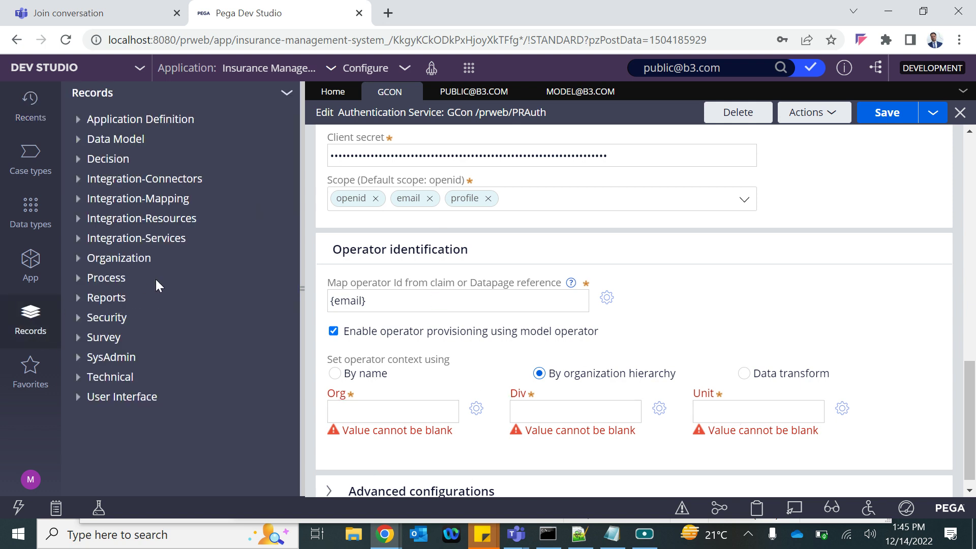
pyautogui.click(84, 262)
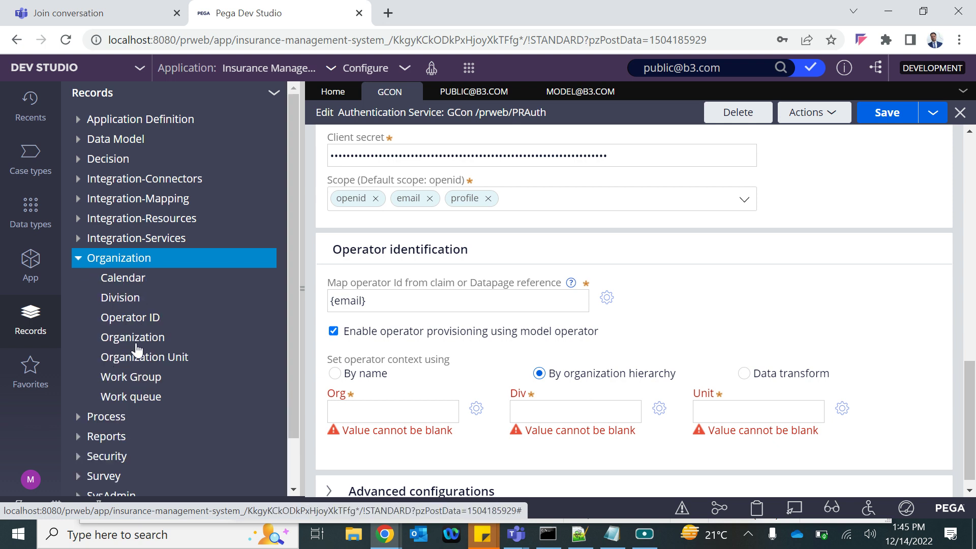
pyautogui.click(132, 359)
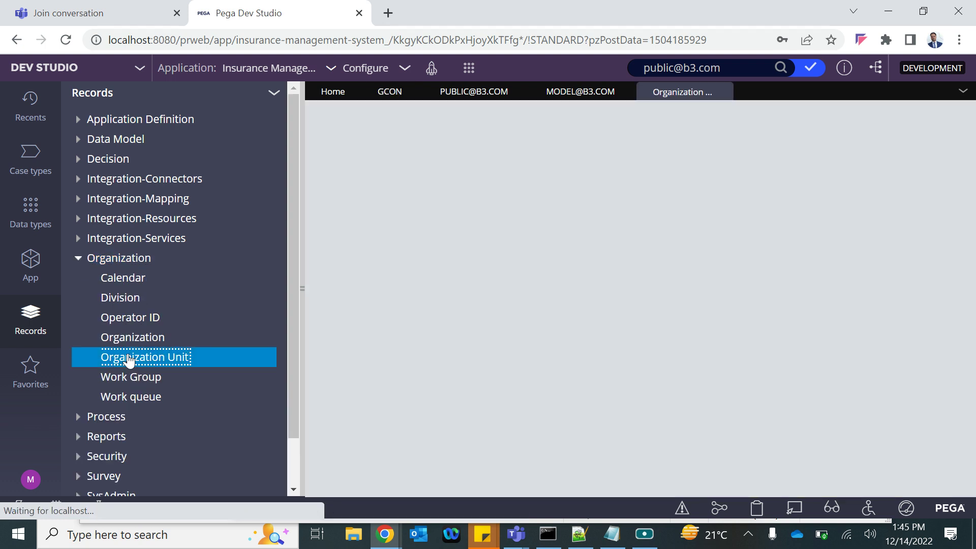
pyautogui.click(352, 185)
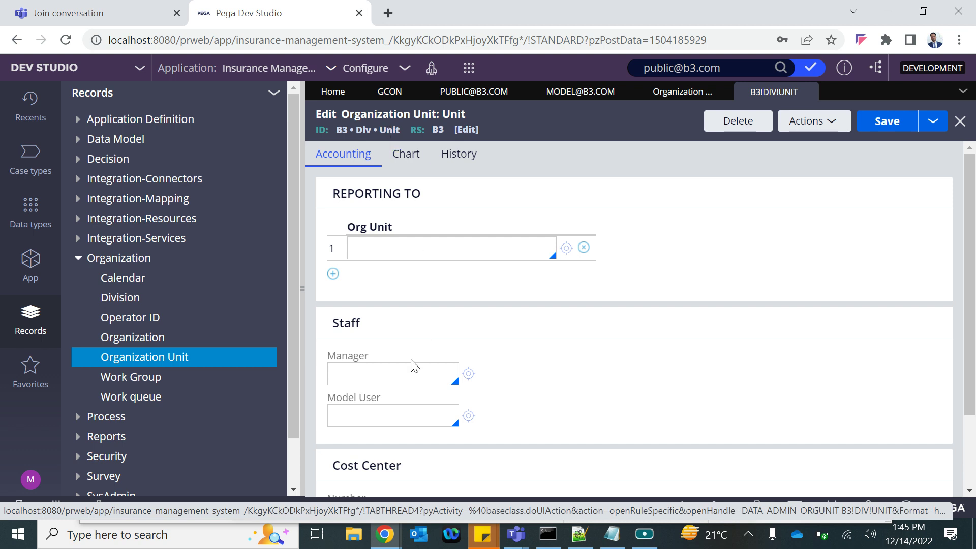
# Set the organization unit's Model User to the new model operator and save the record
pyautogui.click(366, 416)
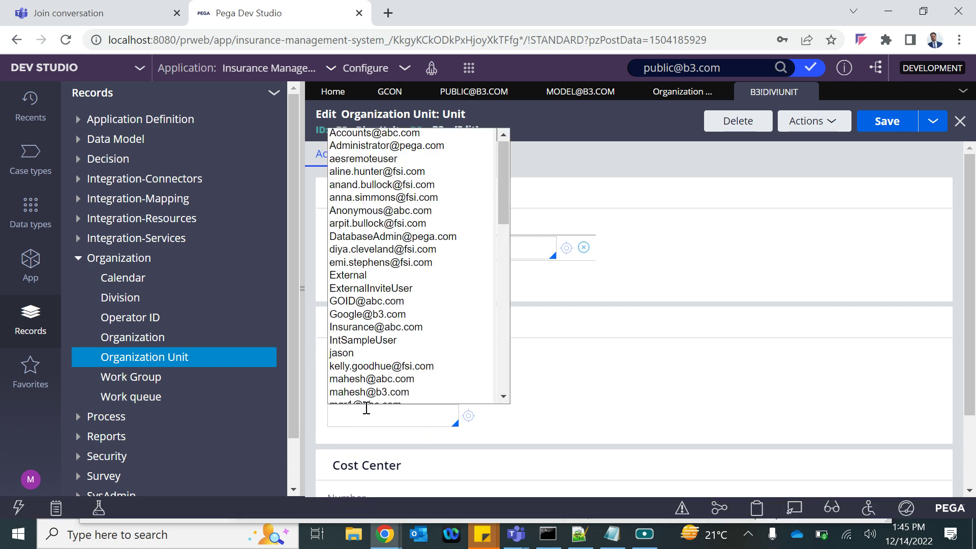
pyautogui.write('mod')
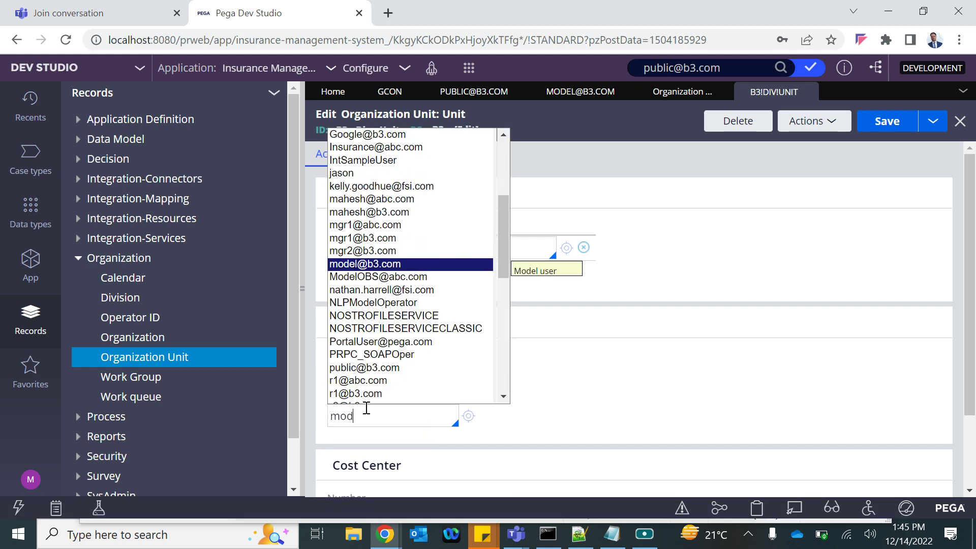
pyautogui.press('Return')
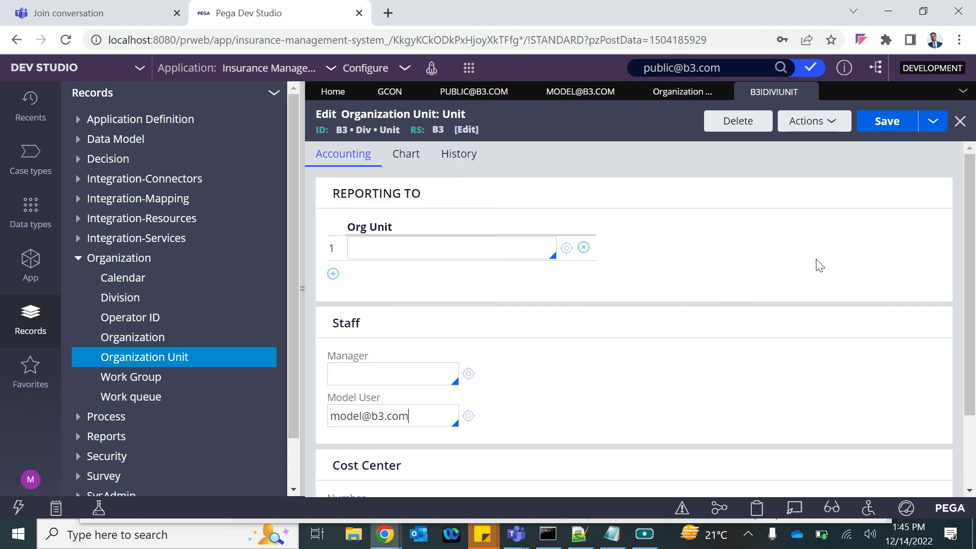
pyautogui.click(890, 127)
pyautogui.click(899, 122)
# In the GCon authentication service, set Org to "B3", Div to "Div" and Unit to "Unit", including the quotation marks, and save
pyautogui.click(389, 92)
pyautogui.click(376, 413)
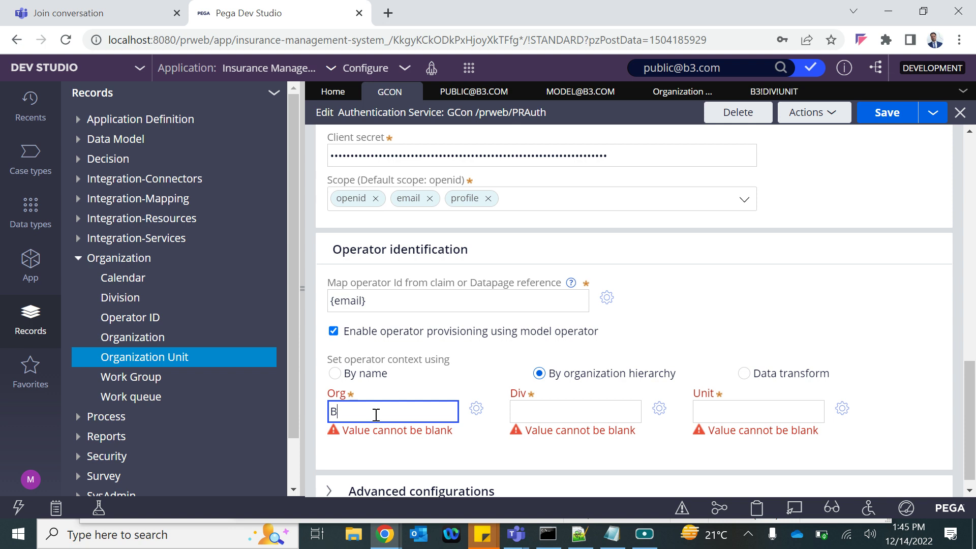
pyautogui.write('B3"')
pyautogui.press('Home')
pyautogui.write('"')
pyautogui.click(556, 411)
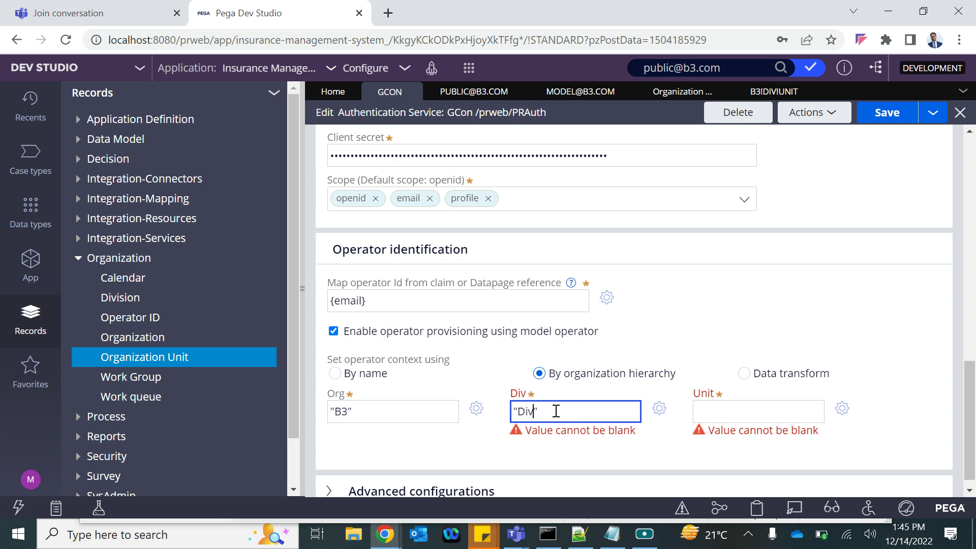
pyautogui.click(727, 421)
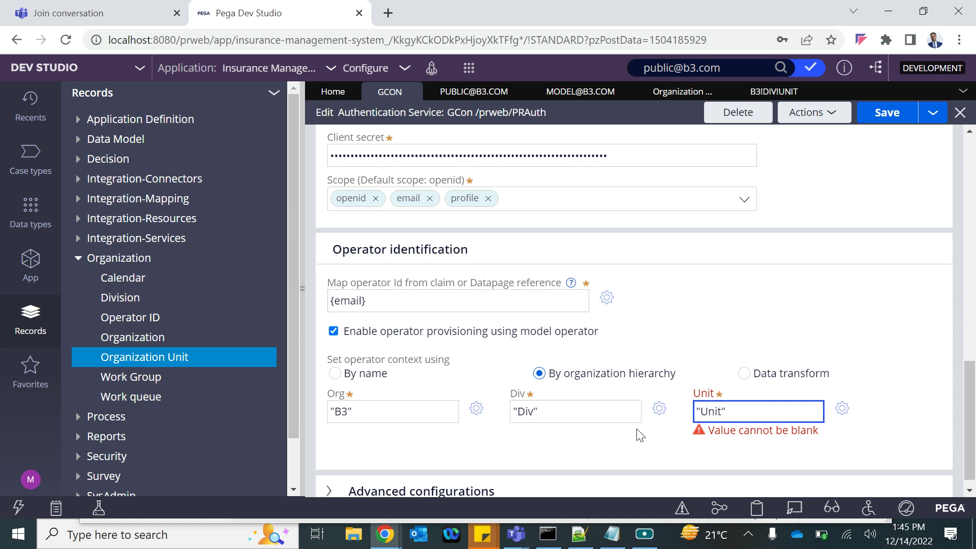
pyautogui.scroll(1, 387, 310)
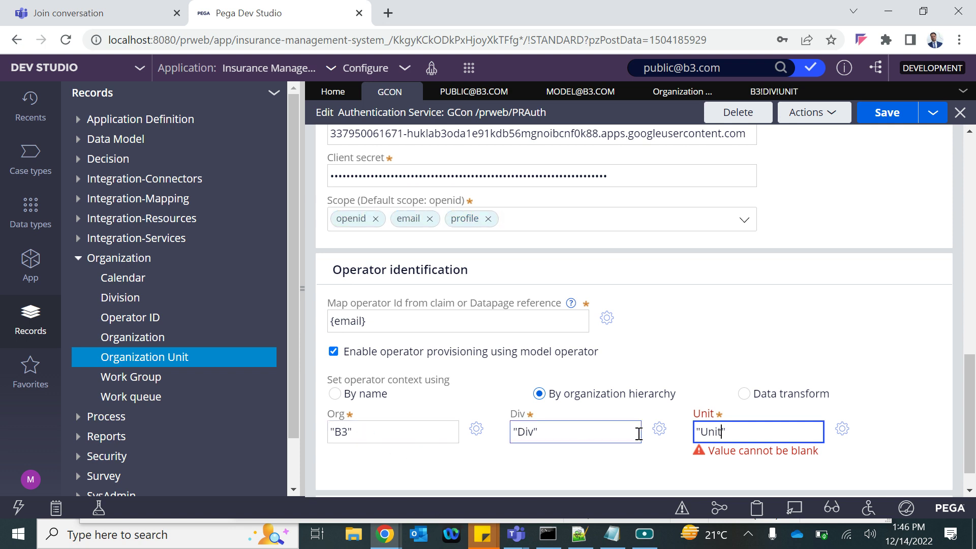
pyautogui.click(887, 113)
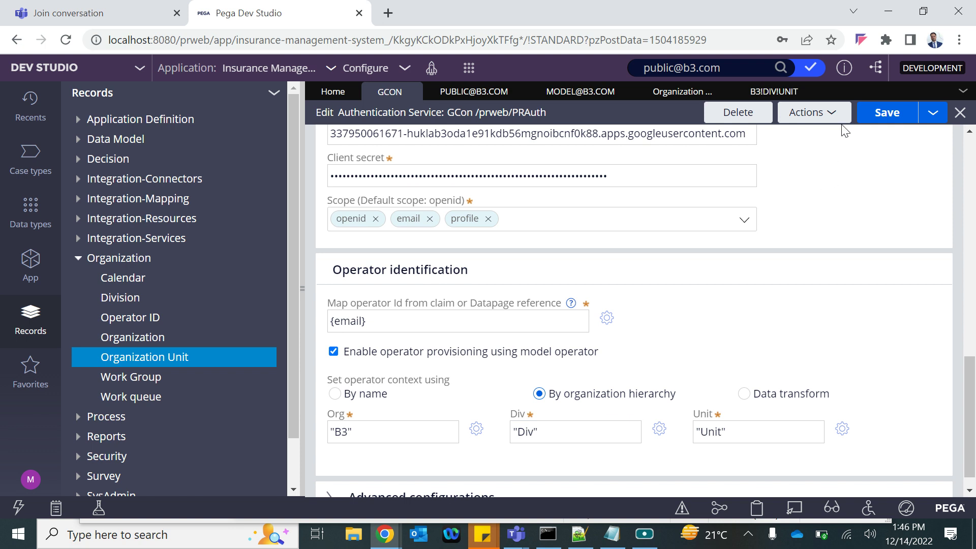
pyautogui.scroll(2, 534, 285)
pyautogui.scroll(-2, 537, 279)
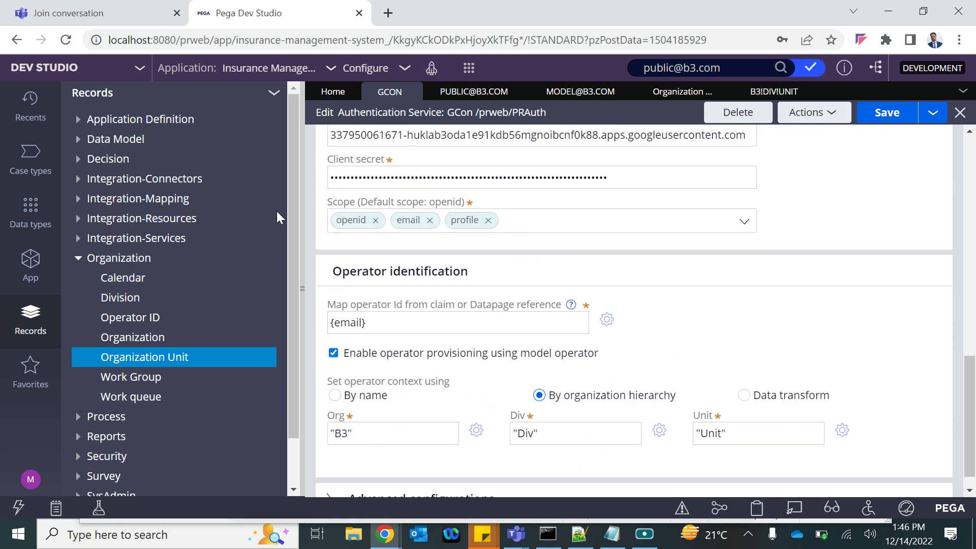
# Filter the Operator ID records for "gmail" to check for existing Google operators, then refresh the full list
pyautogui.click(127, 317)
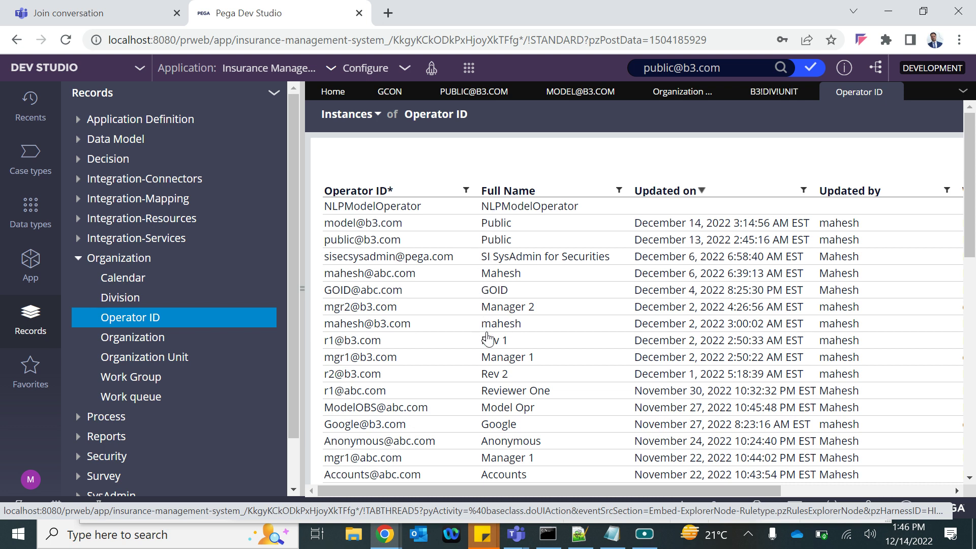
pyautogui.scroll(-2, 487, 334)
pyautogui.scroll(-4, 487, 333)
pyautogui.scroll(5, 487, 334)
pyautogui.click(466, 191)
pyautogui.click(520, 264)
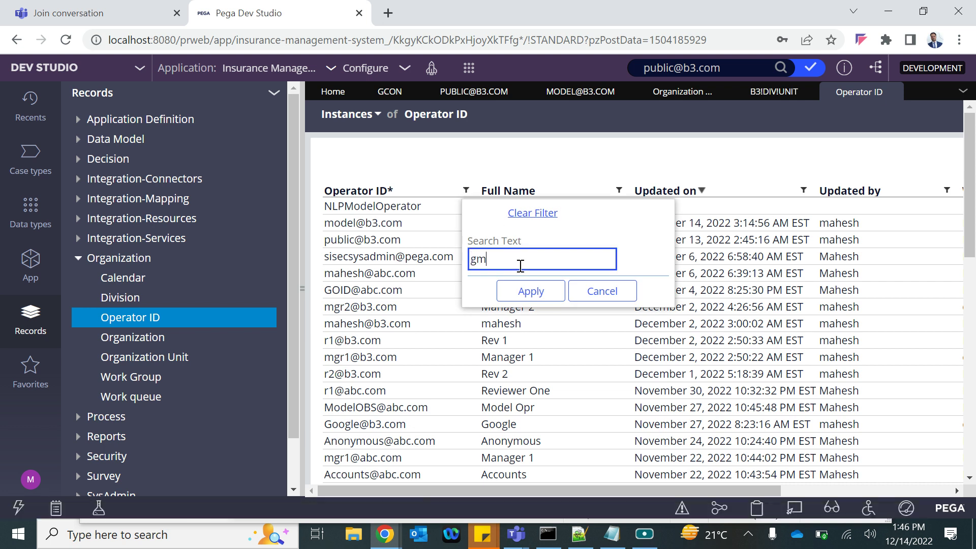
pyautogui.write('gmail')
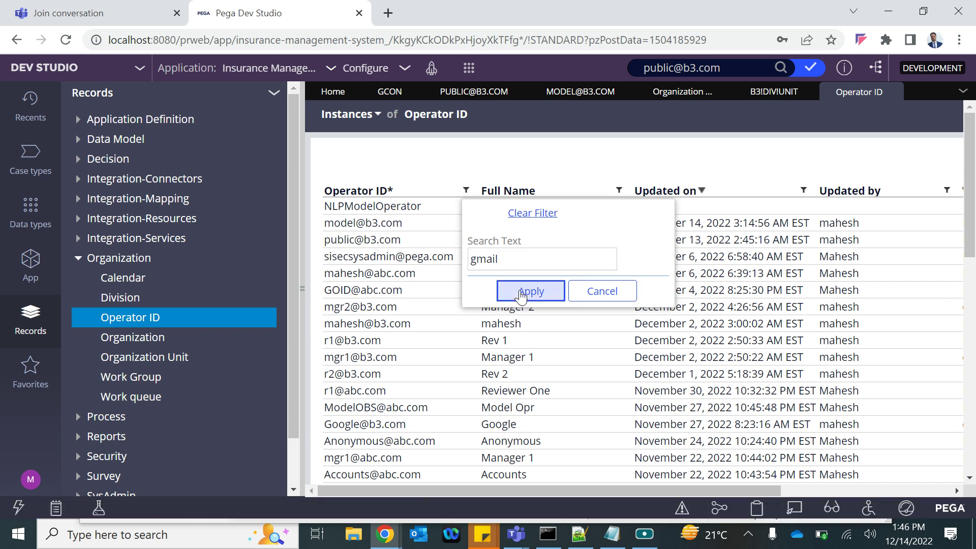
pyautogui.click(523, 292)
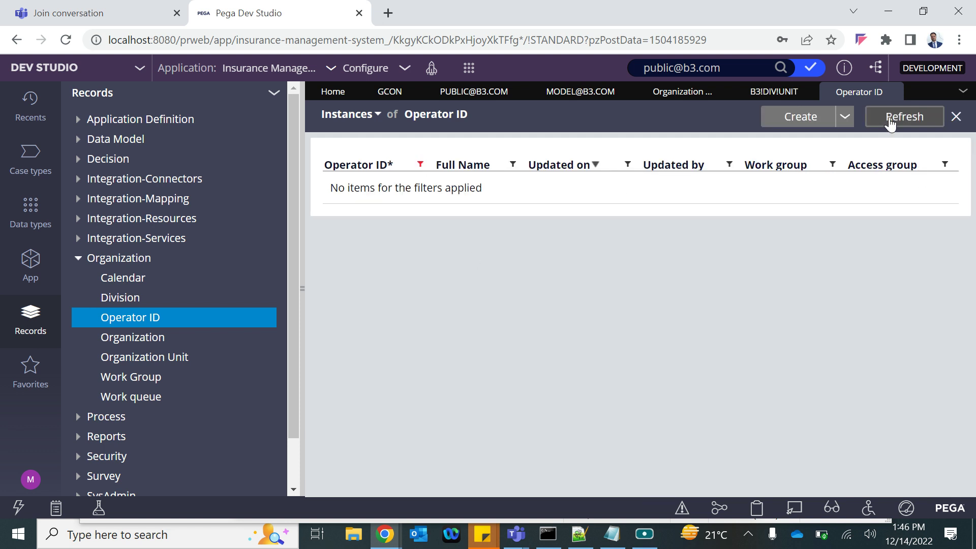
pyautogui.click(904, 116)
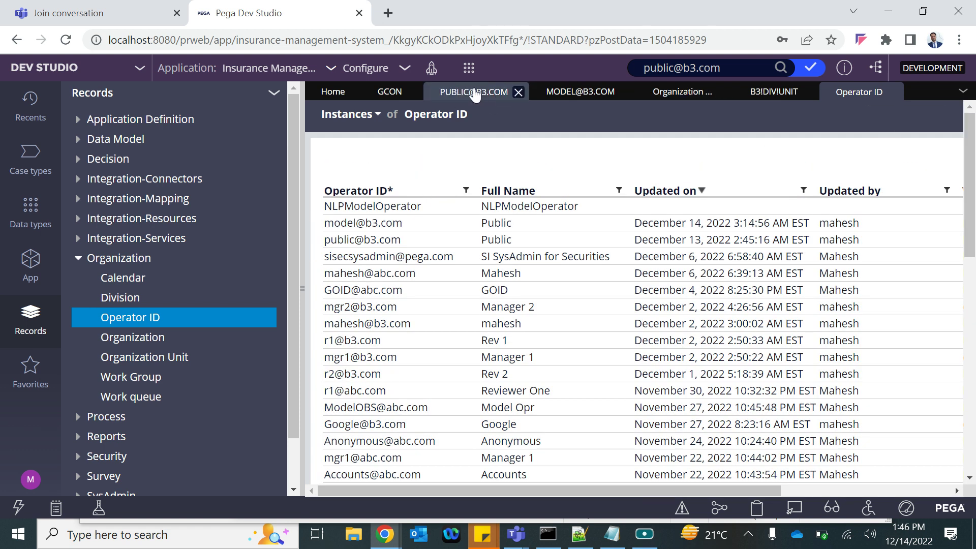
# Copy the Login URL from the GCon authentication service record
pyautogui.click(388, 93)
pyautogui.scroll(15, 603, 335)
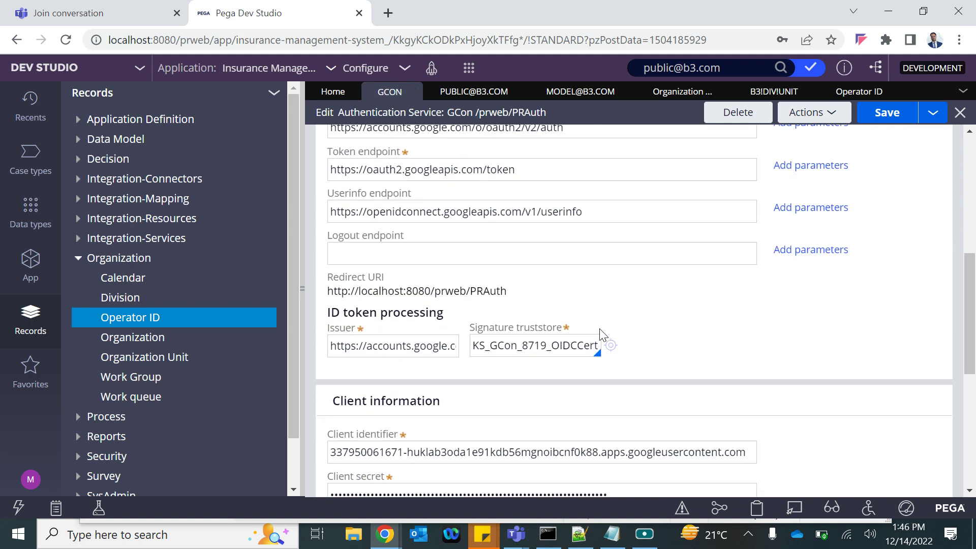
pyautogui.moveTo(533, 283); pyautogui.dragTo(364, 275)
pyautogui.tripleClick(429, 283)
pyautogui.hotkey('ctrl', 'c')
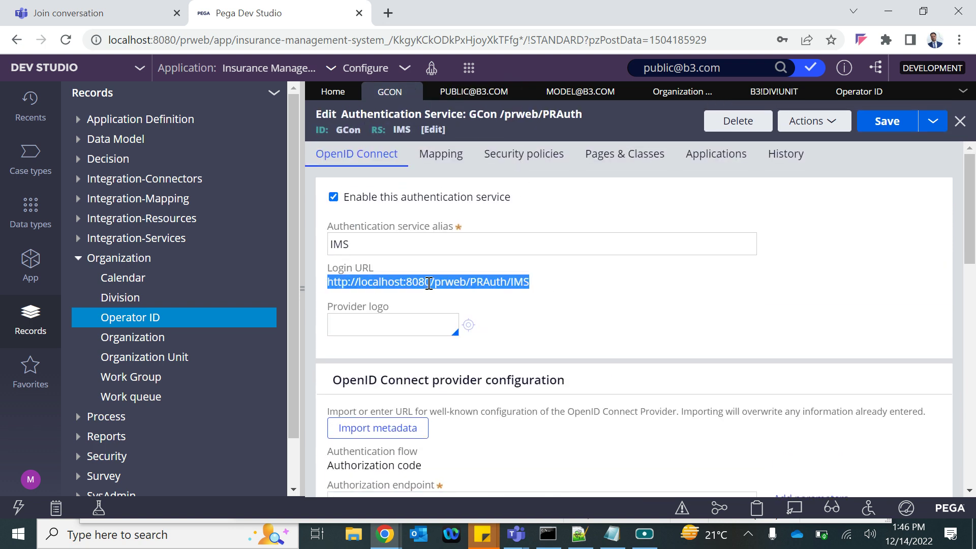
# Launch Microsoft Edge and load the copied login URL to sign in to the application through Google
pyautogui.click(167, 535)
pyautogui.write('ed')
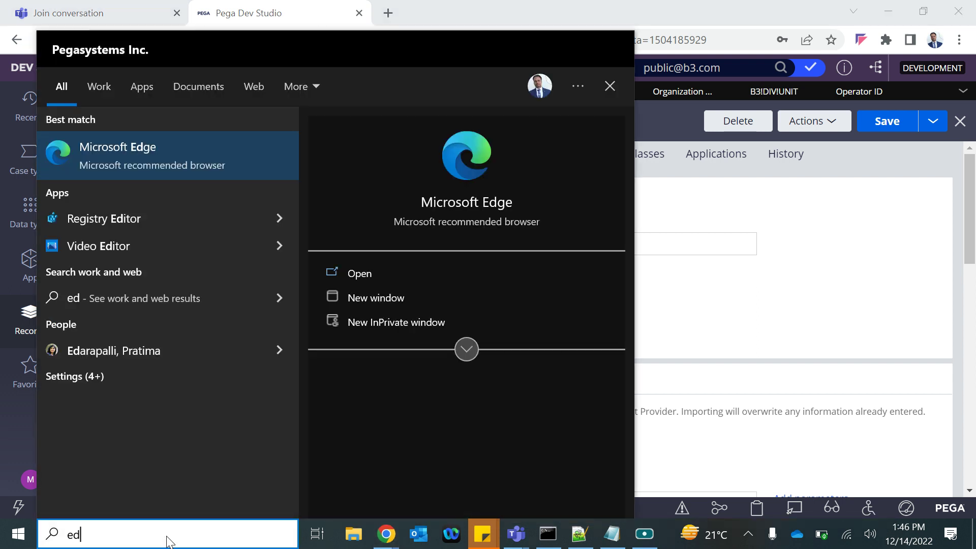
pyautogui.press('Return')
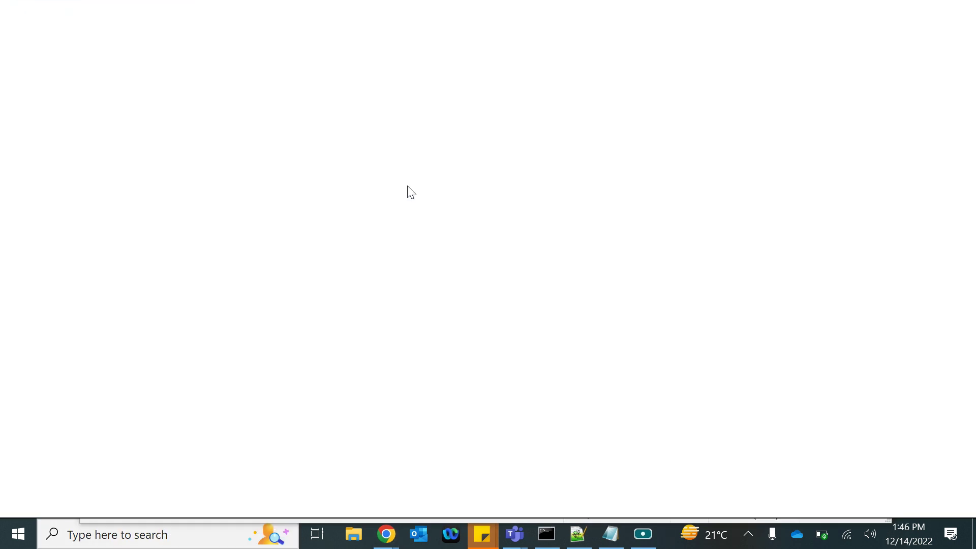
pyautogui.hotkey('ctrl', 'v')
pyautogui.press('Return')
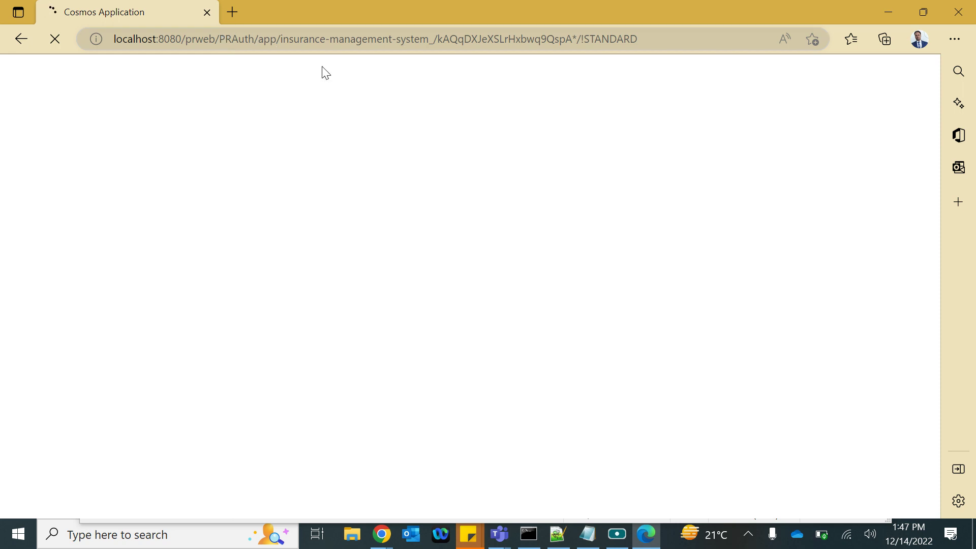
pyautogui.click(251, 31)
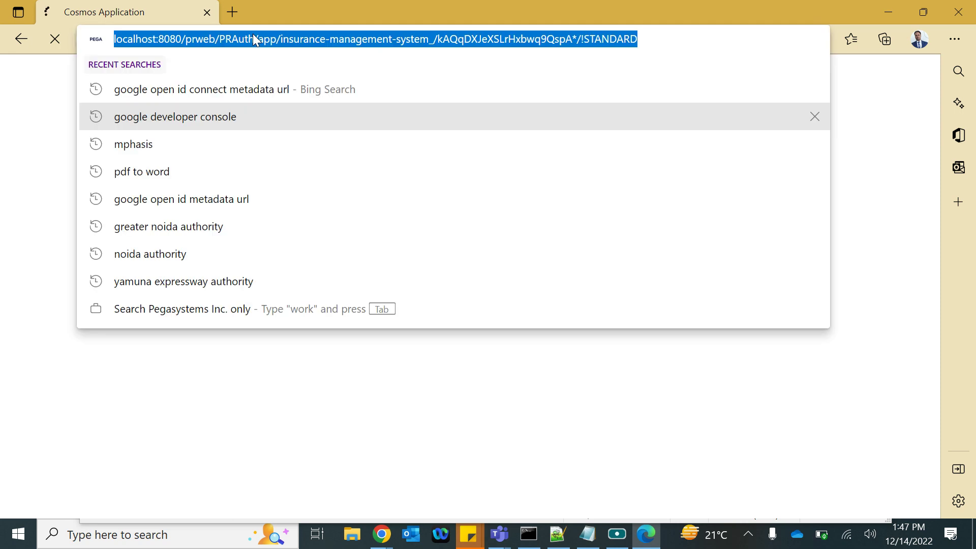
pyautogui.click(31, 141)
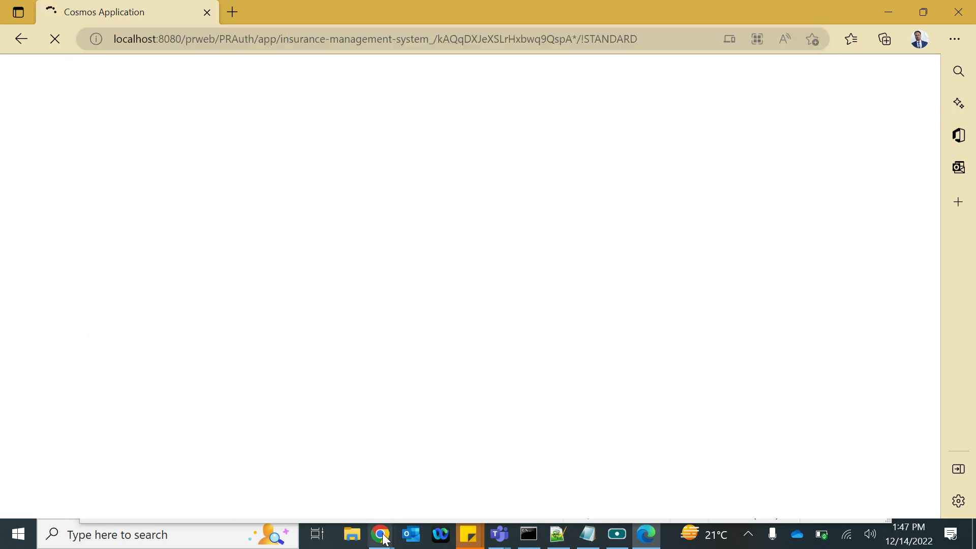
# Switch back to Dev Studio in Chrome, collapse the records explorer and refresh the list of Operator ID records
pyautogui.moveTo(382, 538)
pyautogui.click(349, 487)
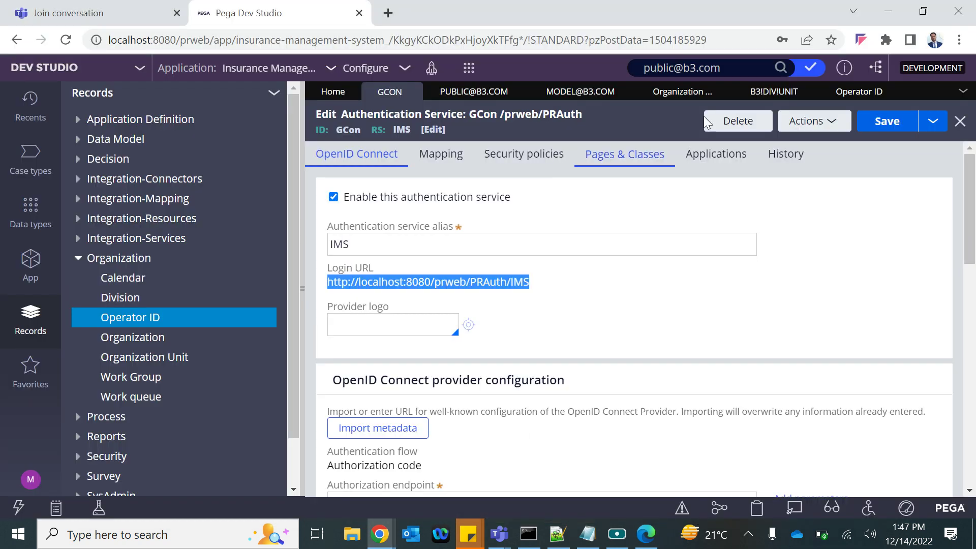
pyautogui.click(862, 92)
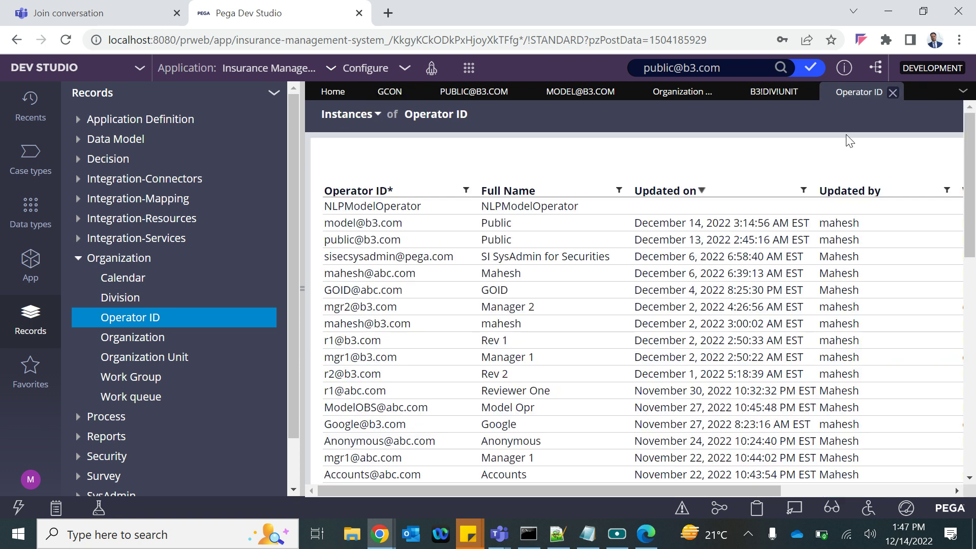
pyautogui.click(301, 290)
pyautogui.click(898, 127)
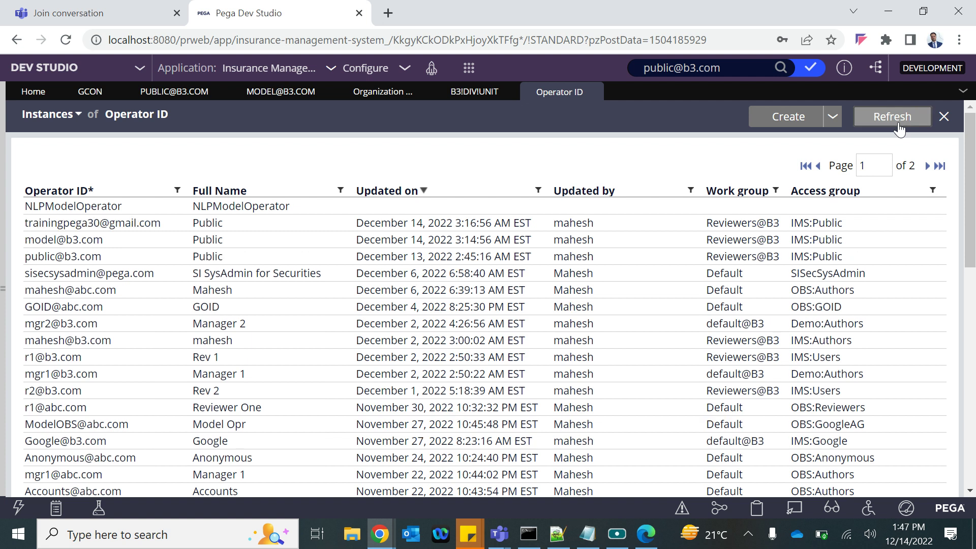
# Open the newly provisioned Gmail operator record and review its contact information and access group
pyautogui.click(111, 224)
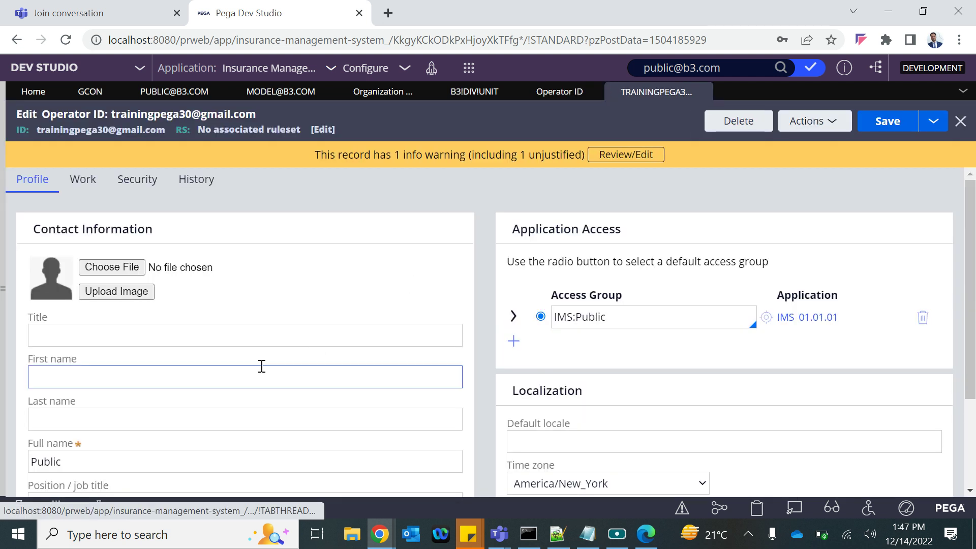
pyautogui.scroll(-2, 262, 366)
pyautogui.scroll(3, 262, 366)
pyautogui.scroll(-3, 261, 366)
pyautogui.scroll(3, 178, 346)
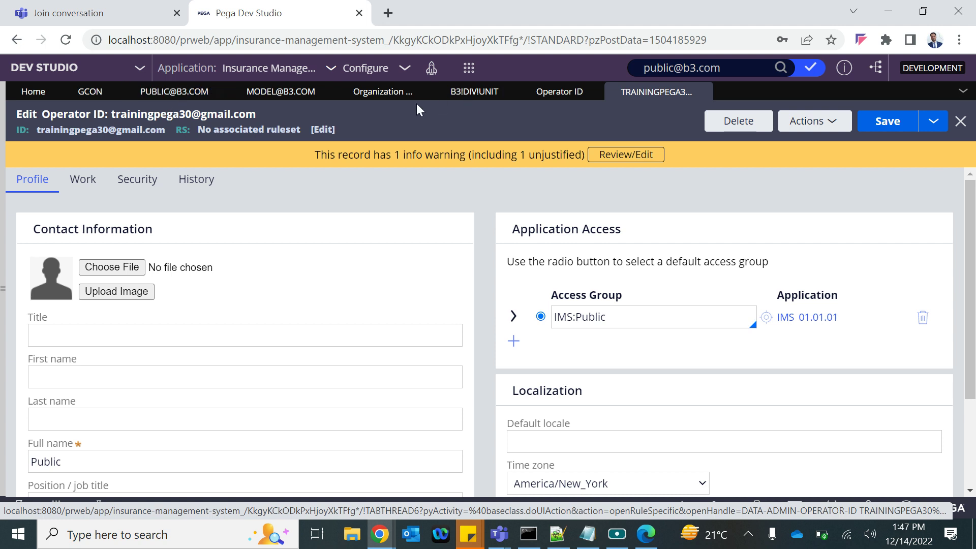
# In the model operator record, set the full name to "Model", replace the email with the model operator's own address, and save
pyautogui.click(282, 92)
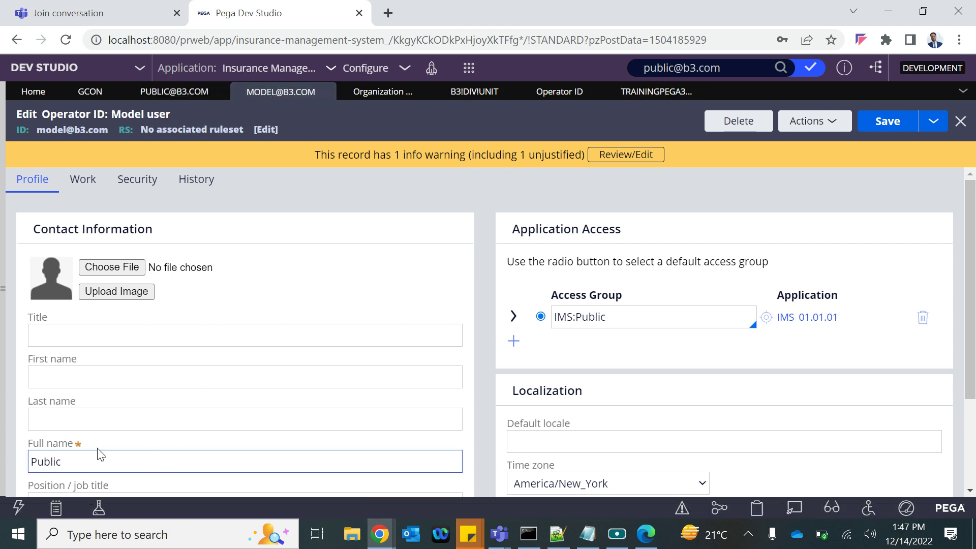
pyautogui.scroll(-2, 98, 450)
pyautogui.doubleClick(40, 359)
pyautogui.write('Model')
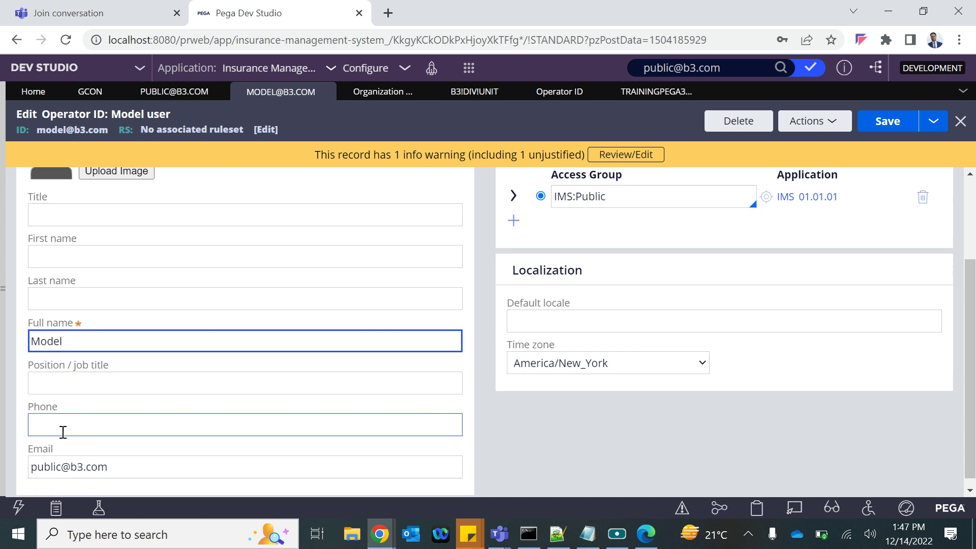
pyautogui.scroll(-1, 61, 429)
pyautogui.doubleClick(47, 452)
pyautogui.write('model')
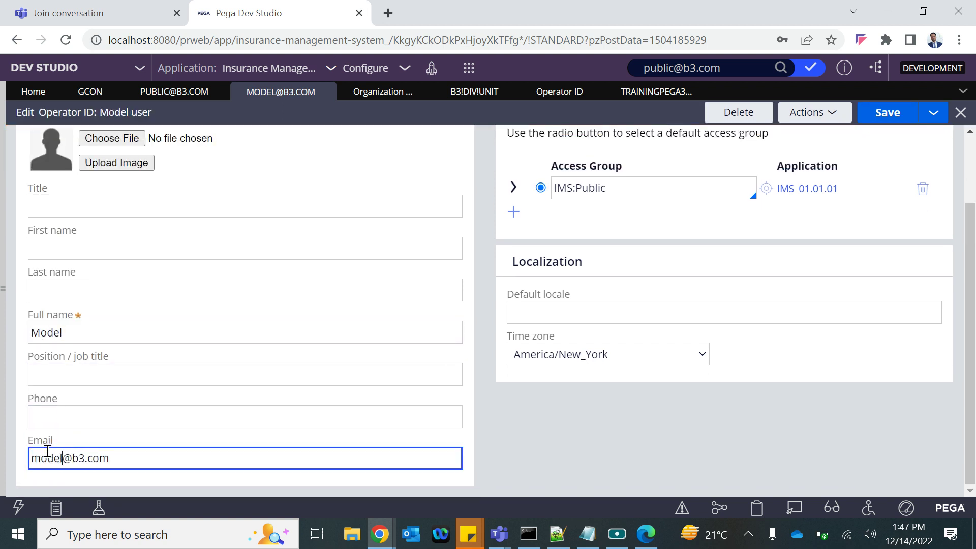
pyautogui.click(885, 114)
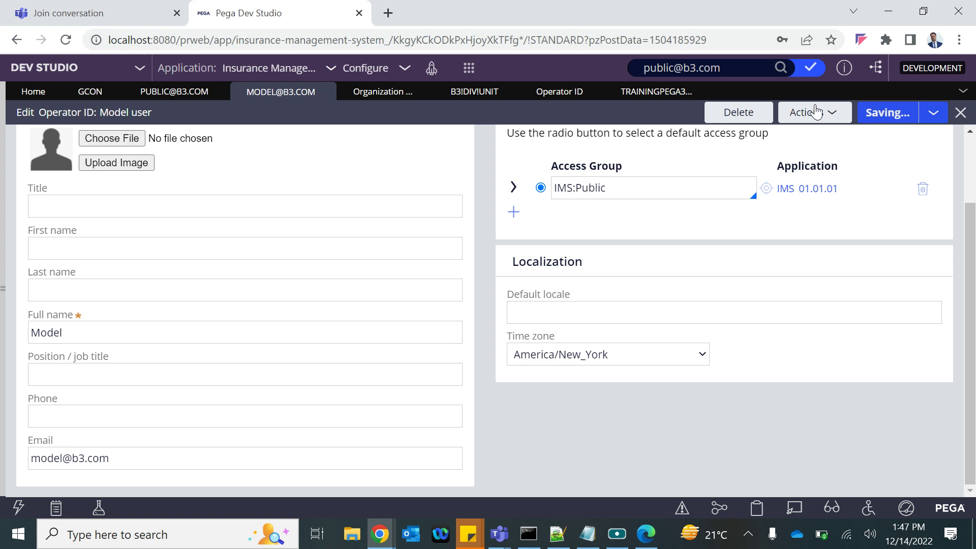
# Delete the provisioned Gmail operator record, giving "n" as the reason for deletion
pyautogui.click(740, 123)
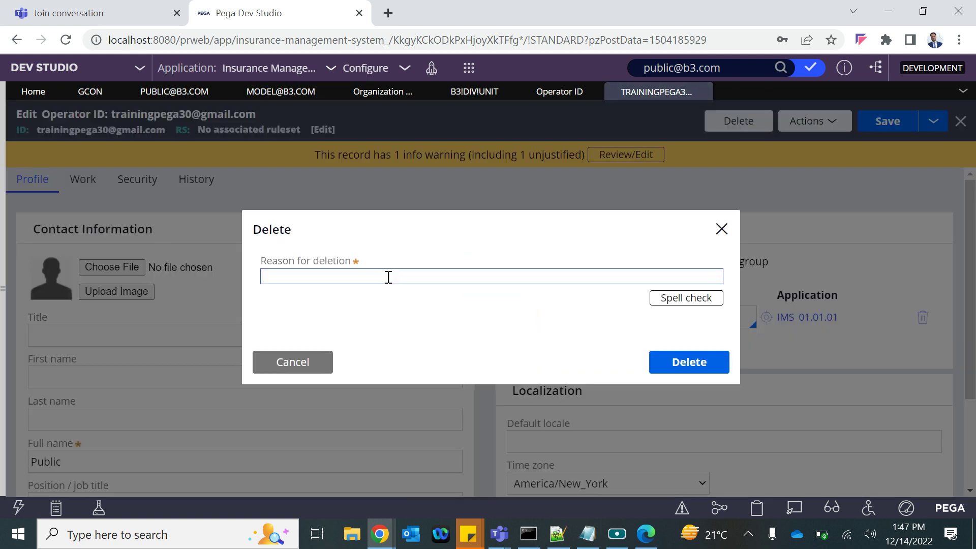
pyautogui.click(362, 271)
pyautogui.write('n')
pyautogui.press('Return')
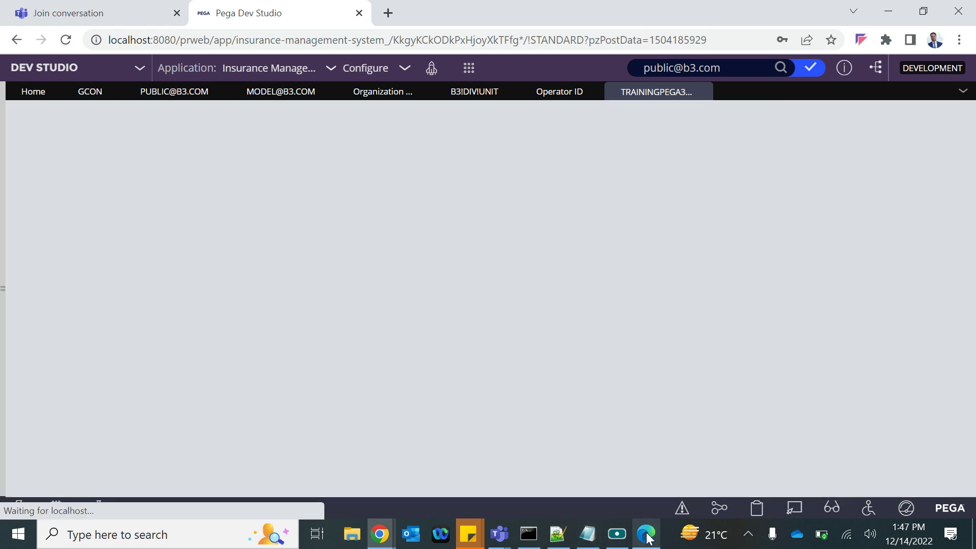
pyautogui.click(647, 535)
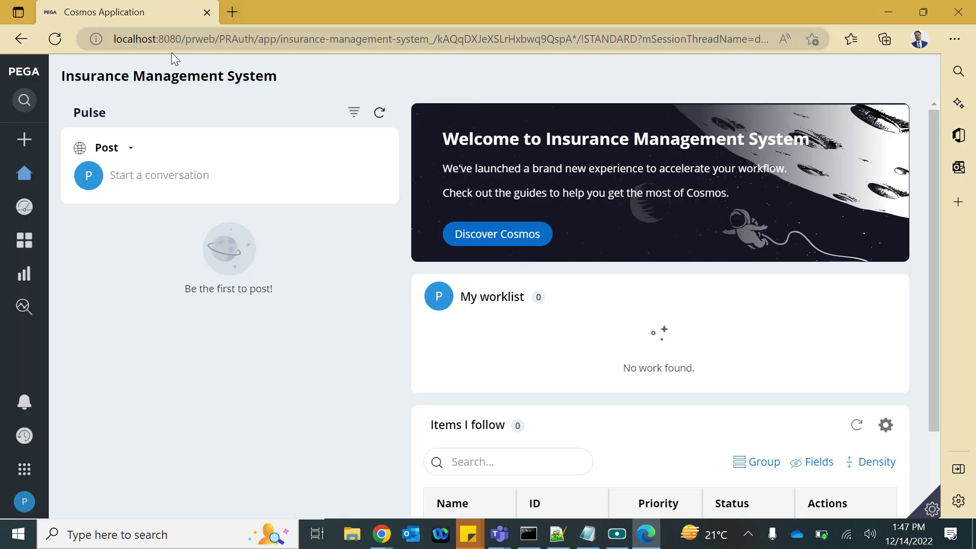
pyautogui.click(207, 12)
pyautogui.click(82, 541)
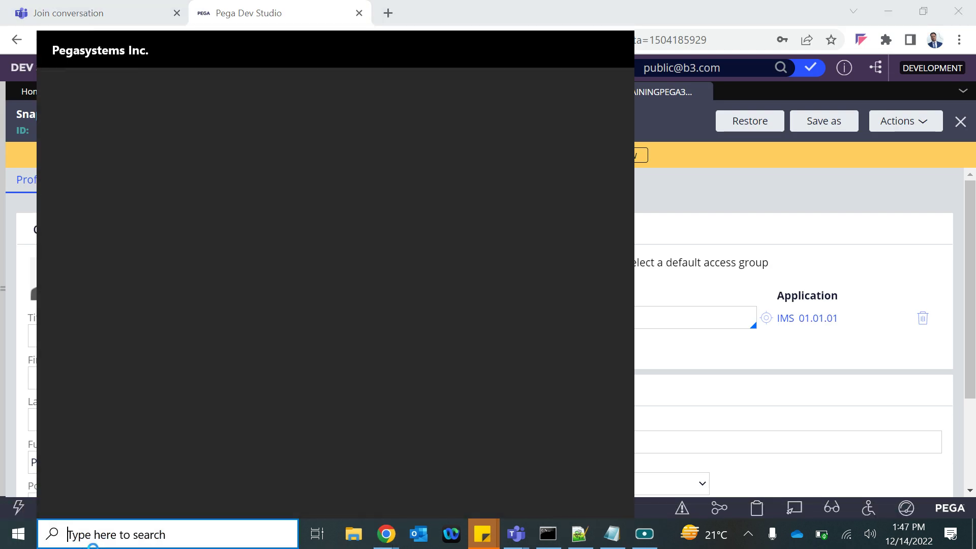
pyautogui.write('edge')
pyautogui.press('Escape')
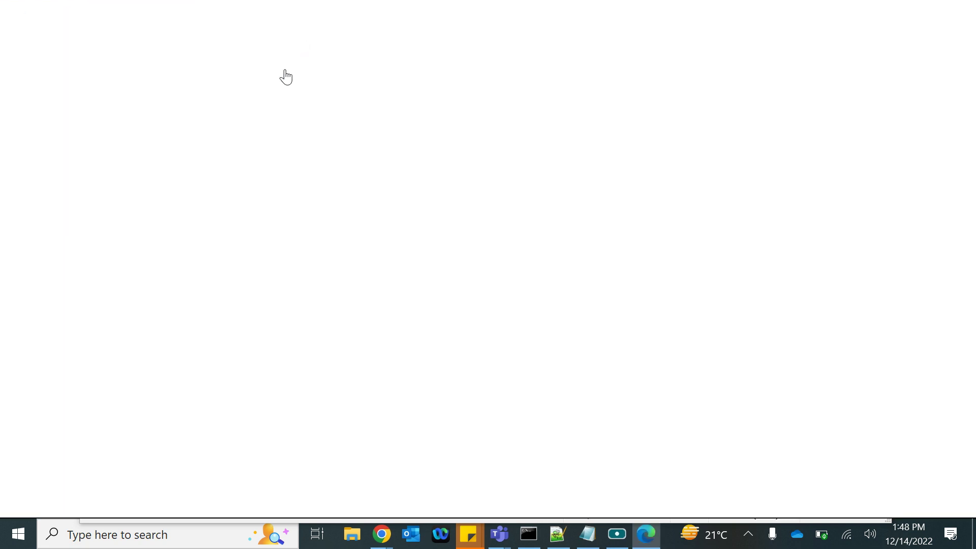
pyautogui.write('http://localhost:8080/prweb/PRAuth/IMS')
pyautogui.press('Return')
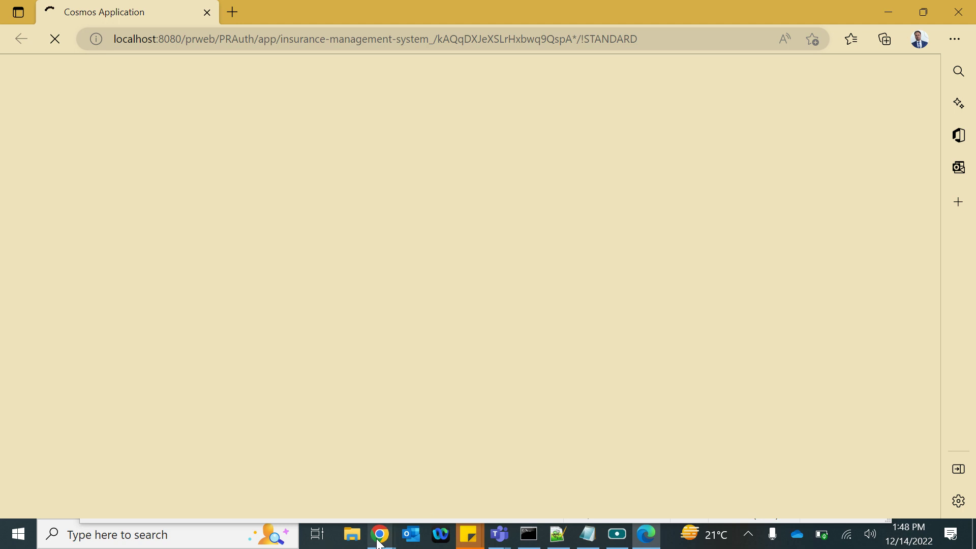
# Return to Dev Studio in Chrome, close the deleted operator's snapshot and refresh the Operator ID records
pyautogui.moveTo(380, 533)
pyautogui.click(300, 462)
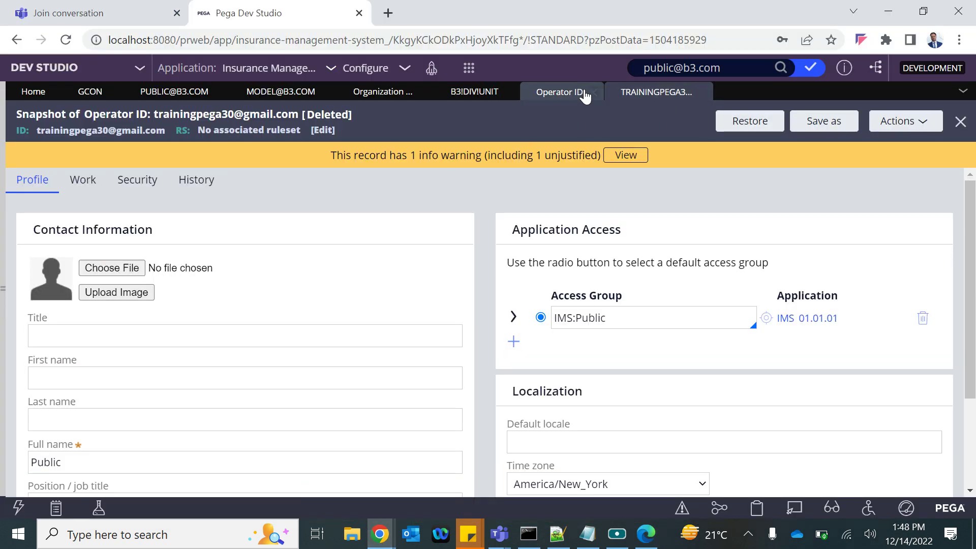
pyautogui.click(704, 92)
pyautogui.click(562, 96)
pyautogui.click(872, 122)
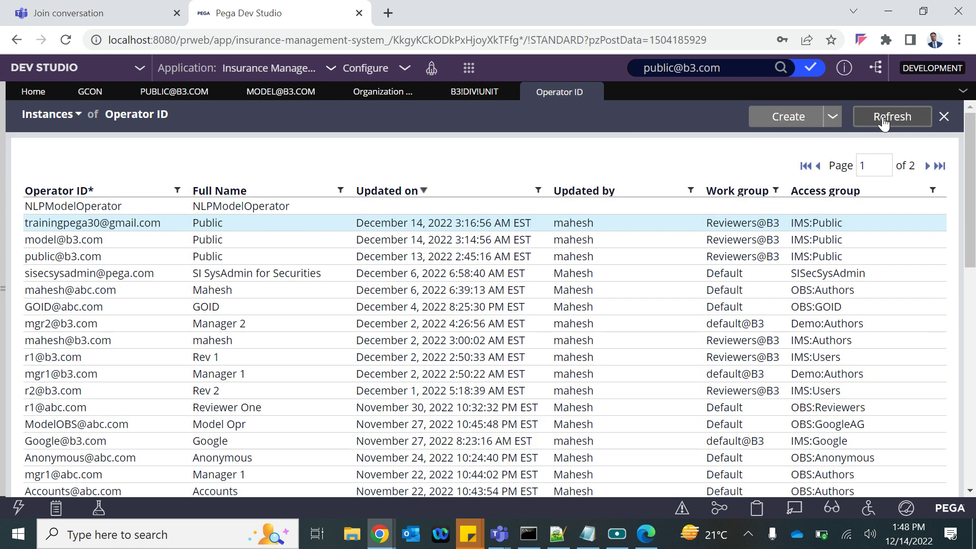
# Open the re-provisioned Gmail operator record and check its full name and email against the model operator
pyautogui.click(127, 223)
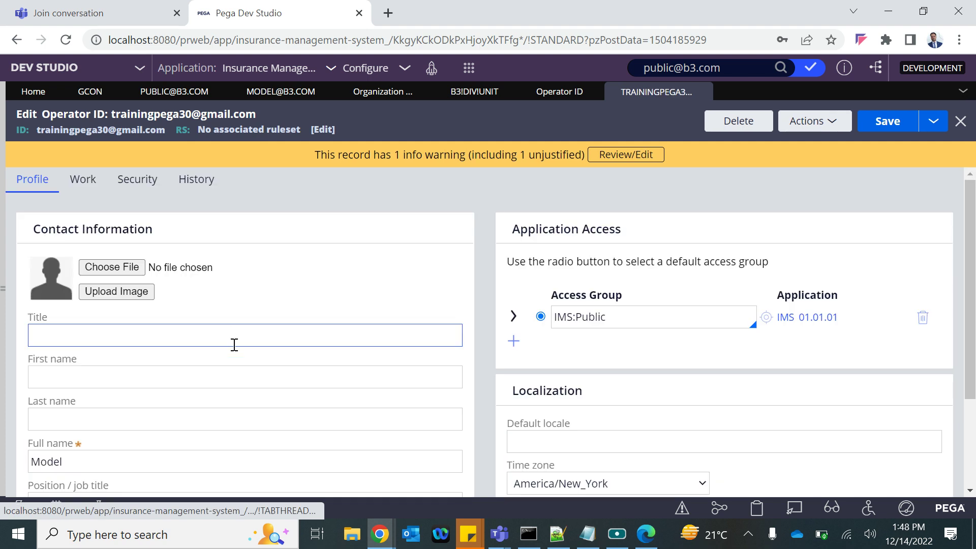
pyautogui.scroll(-3, 188, 376)
pyautogui.click(53, 332)
pyautogui.doubleClick(53, 333)
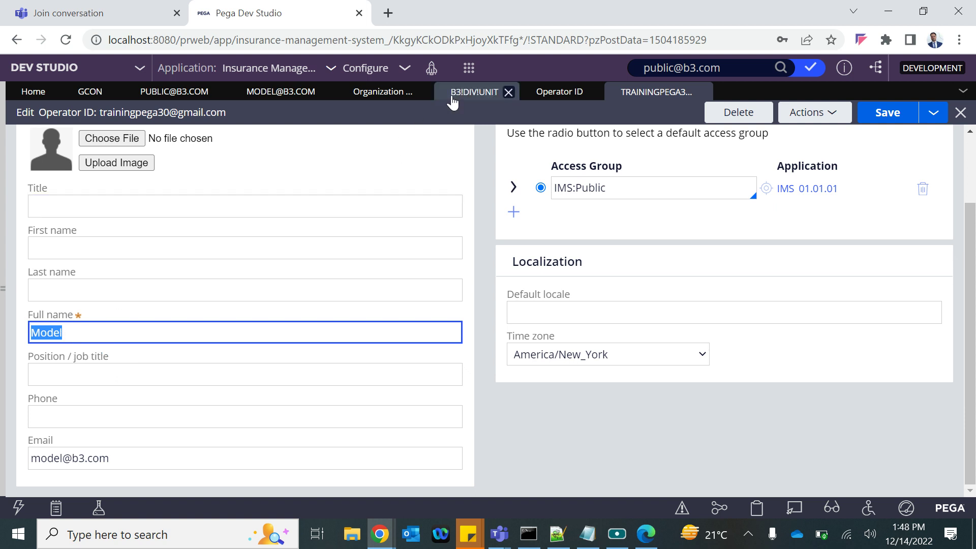
# Close the B3 Div Unit record and the Operator ID list
pyautogui.click(483, 96)
pyautogui.click(508, 92)
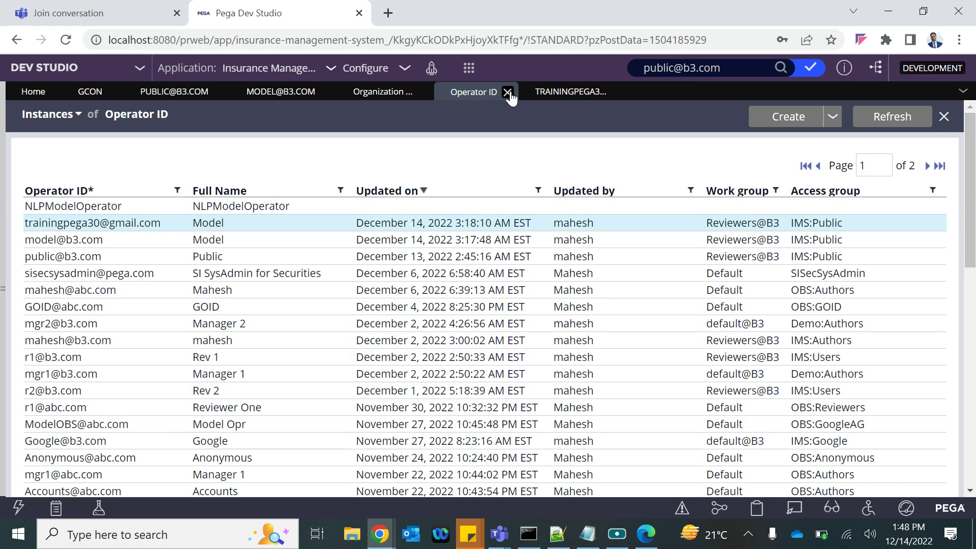
pyautogui.click(508, 92)
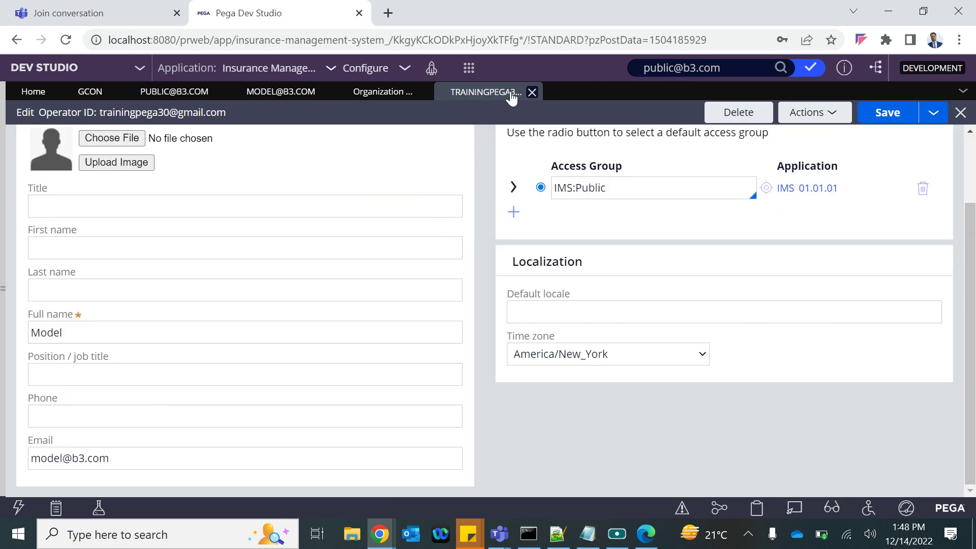
# Delete the re-provisioned Gmail operator with "na" as the reason for deletion, and close its snapshot
pyautogui.click(724, 114)
pyautogui.click(335, 278)
pyautogui.write('na')
pyautogui.press('Return')
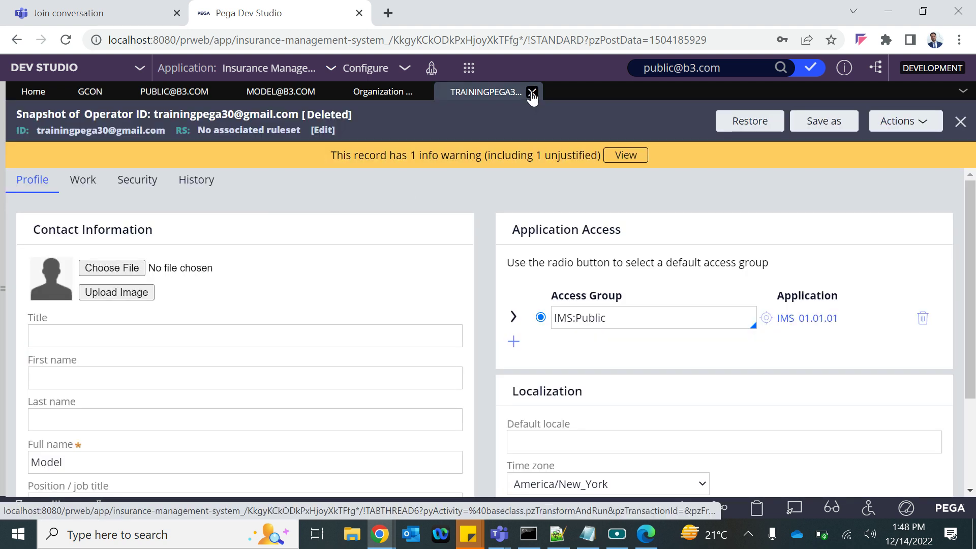
pyautogui.click(529, 93)
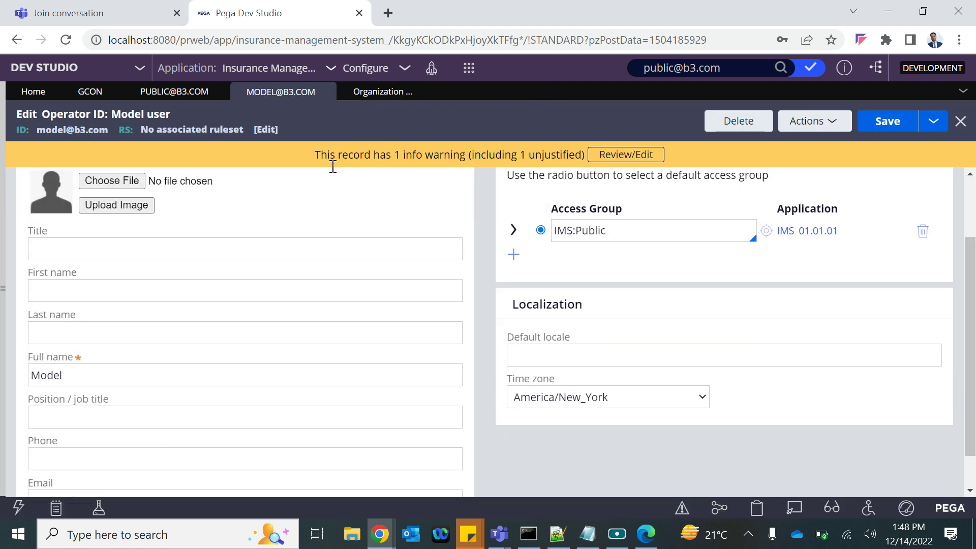
# In the GCon authentication service, set the operator context using a data transform and select pyDefaultForNonPegaOperator
pyautogui.click(174, 91)
pyautogui.click(84, 96)
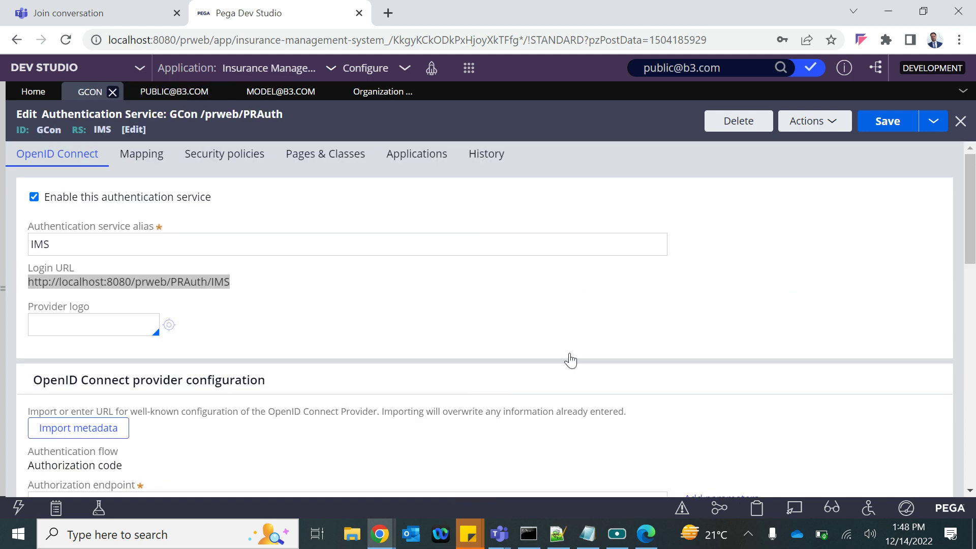
pyautogui.scroll(-4, 468, 311)
pyautogui.scroll(-10, 471, 308)
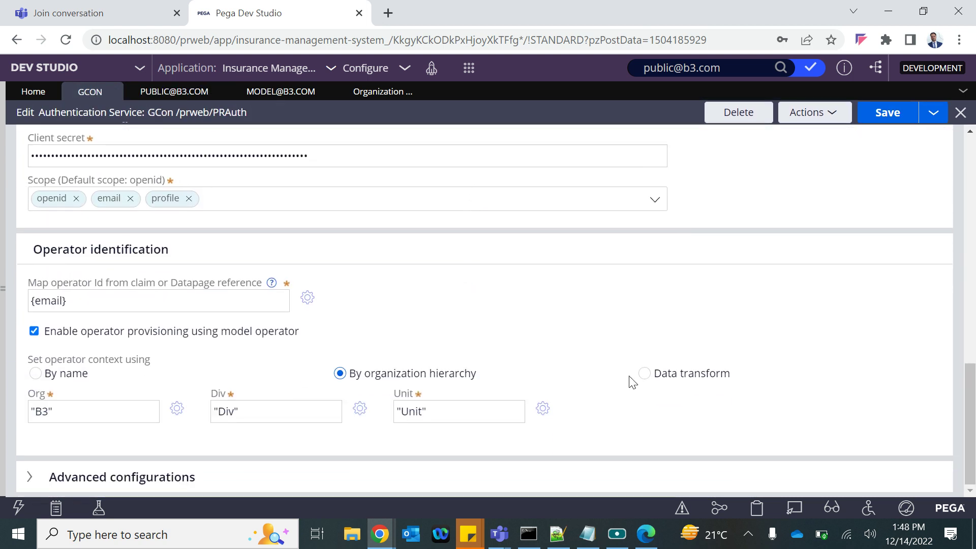
pyautogui.click(644, 374)
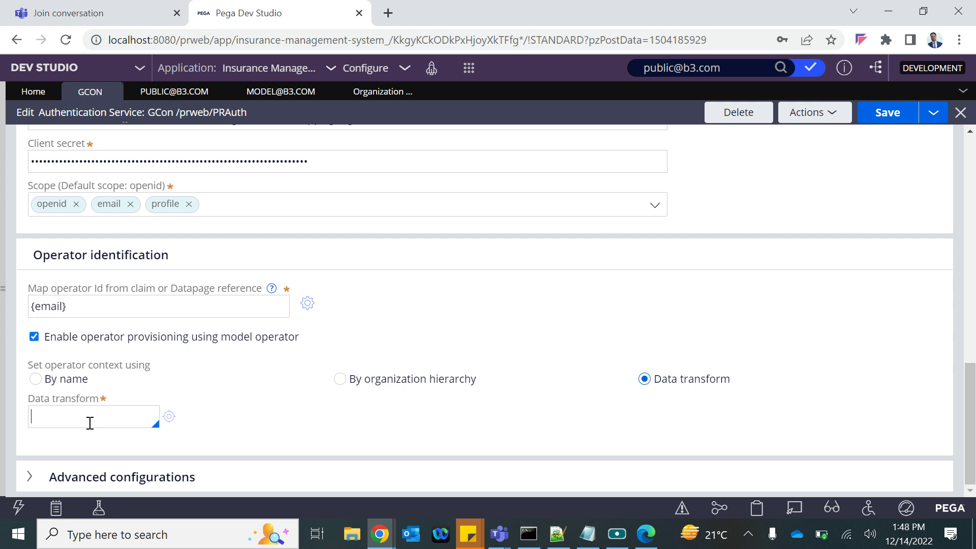
pyautogui.press('Down')
pyautogui.press('Down')
pyautogui.press('Down')
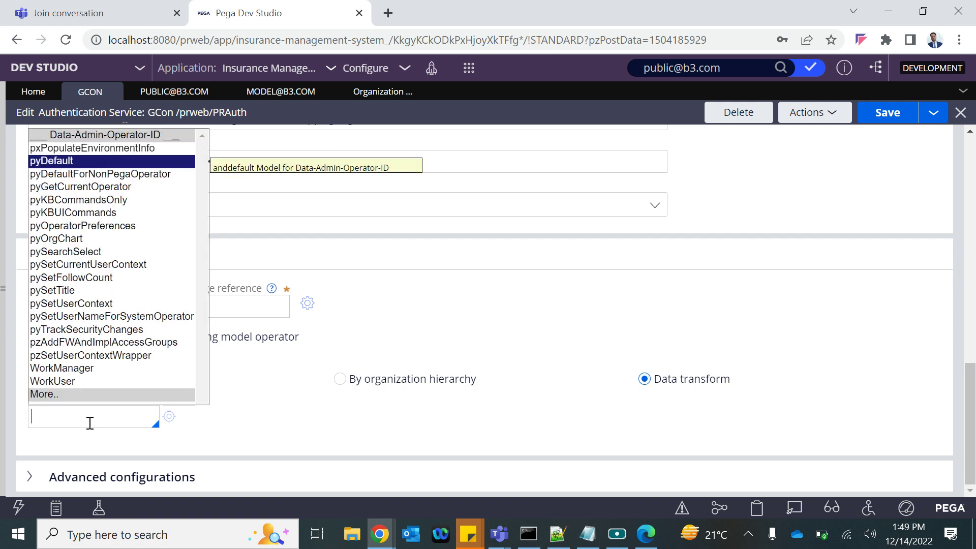
pyautogui.press('Return')
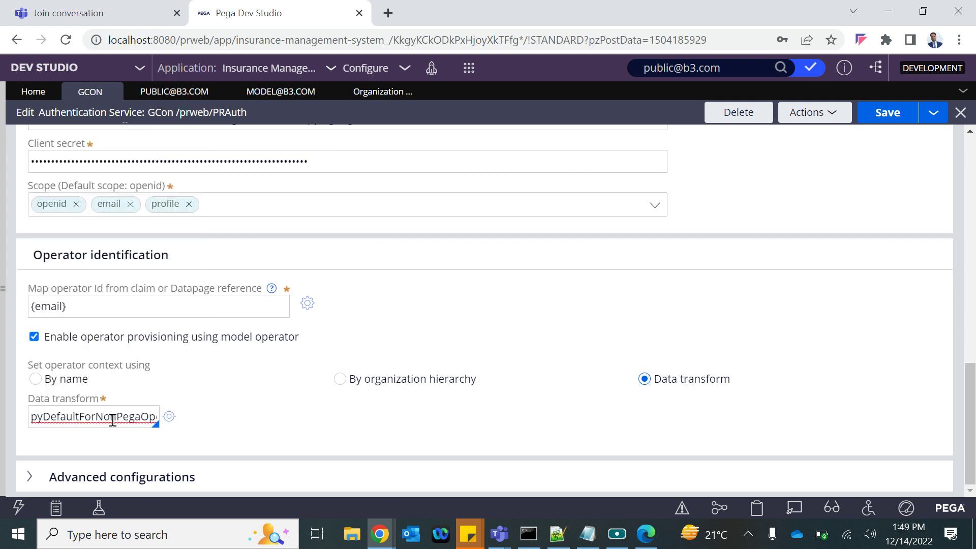
# Open the pyDefaultForNonPegaOperator data transform and review the operator properties it sets
pyautogui.click(169, 417)
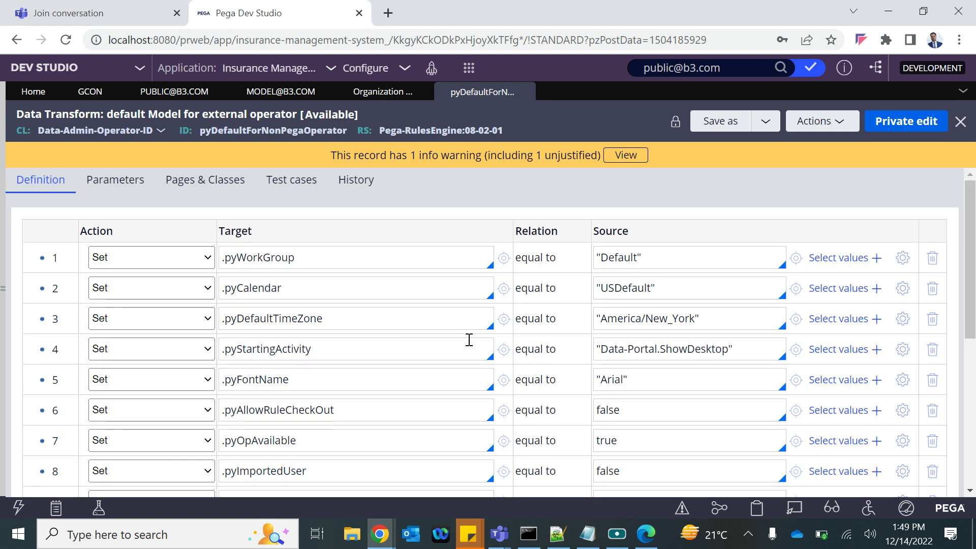
pyautogui.scroll(-5, 633, 347)
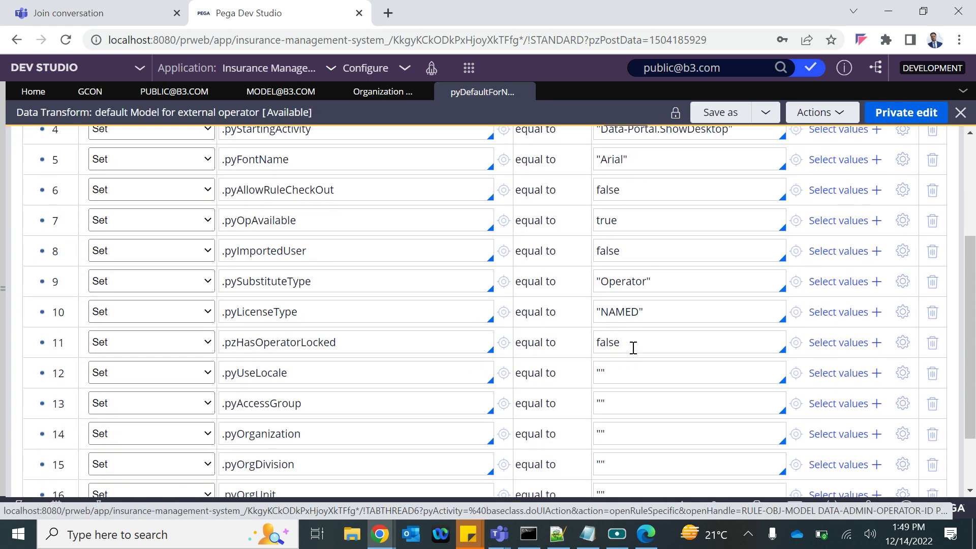
pyautogui.scroll(-2, 633, 347)
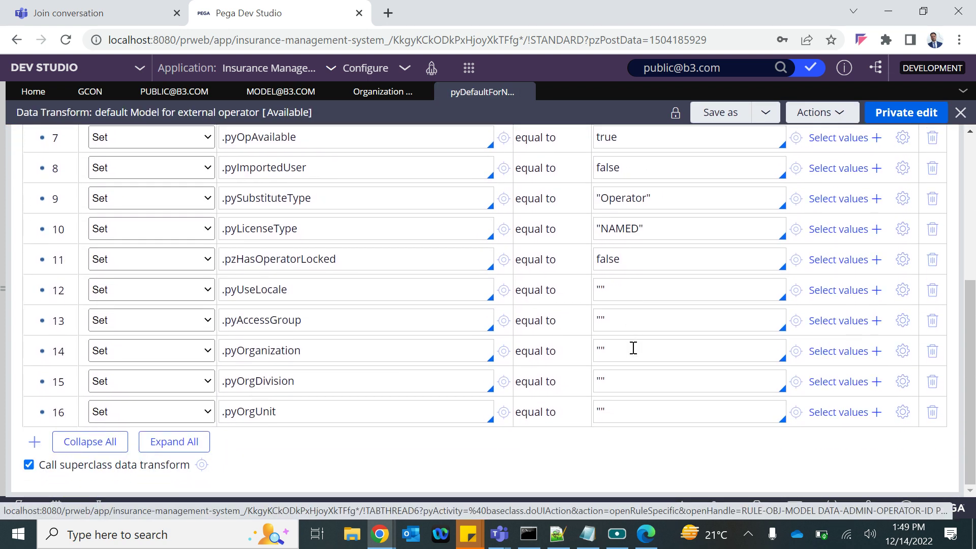
pyautogui.scroll(7, 634, 347)
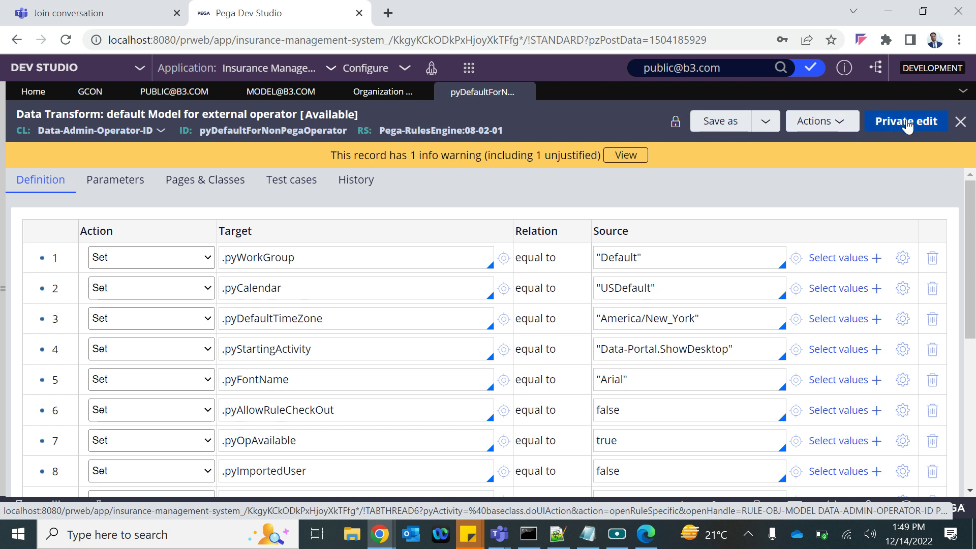
# Save the data transform as a new record labelled Google Opr in ruleset IMS 01-01-01, and open it
pyautogui.click(719, 125)
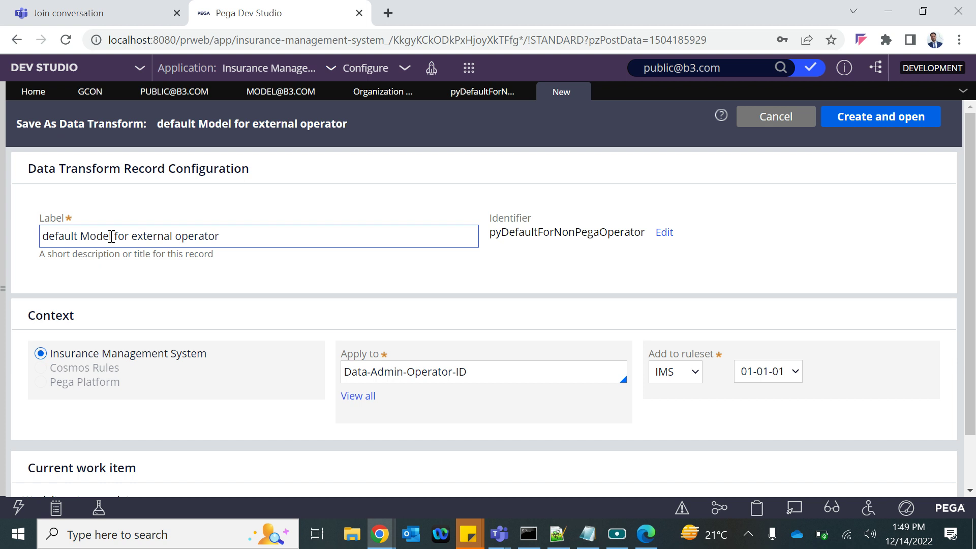
pyautogui.tripleClick(212, 236)
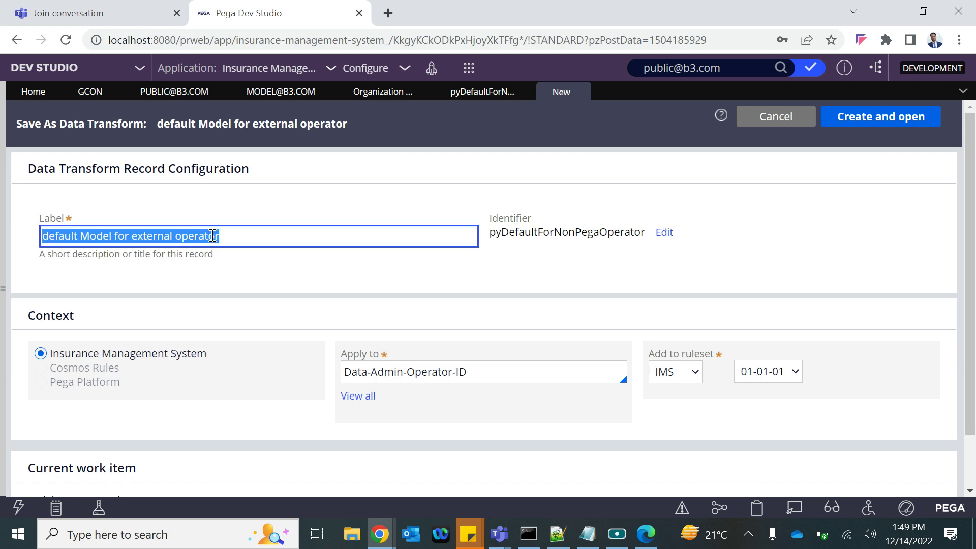
pyautogui.write('New')
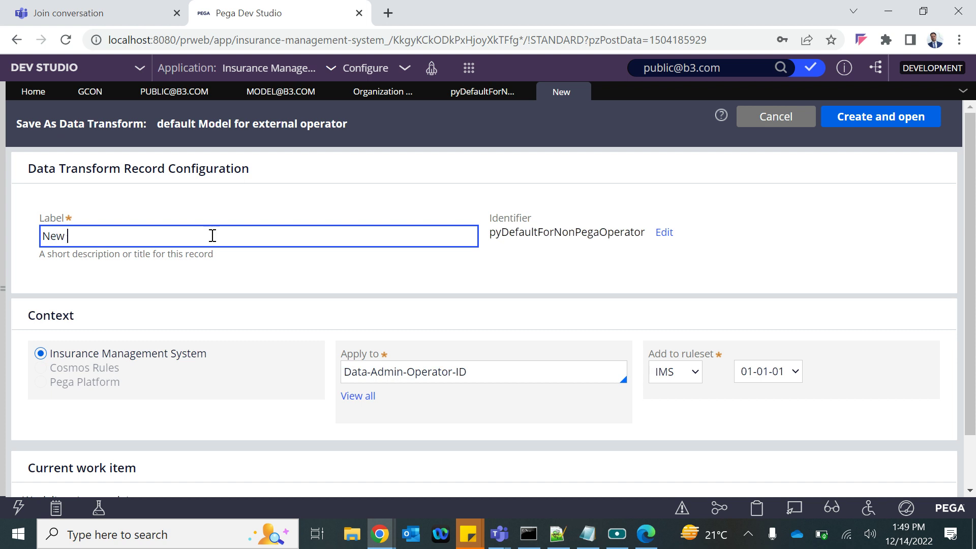
pyautogui.write(' Op')
pyautogui.press('BackSpace')
pyautogui.press('BackSpace')
pyautogui.press('BackSpace')
pyautogui.press('BackSpace')
pyautogui.press('BackSpace')
pyautogui.press('BackSpace')
pyautogui.write('G')
pyautogui.click(292, 307)
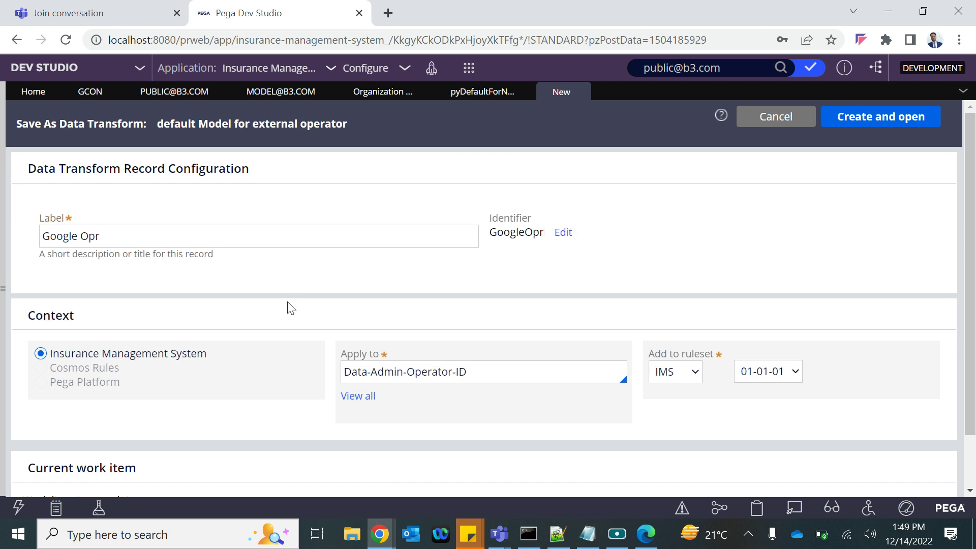
pyautogui.click(861, 117)
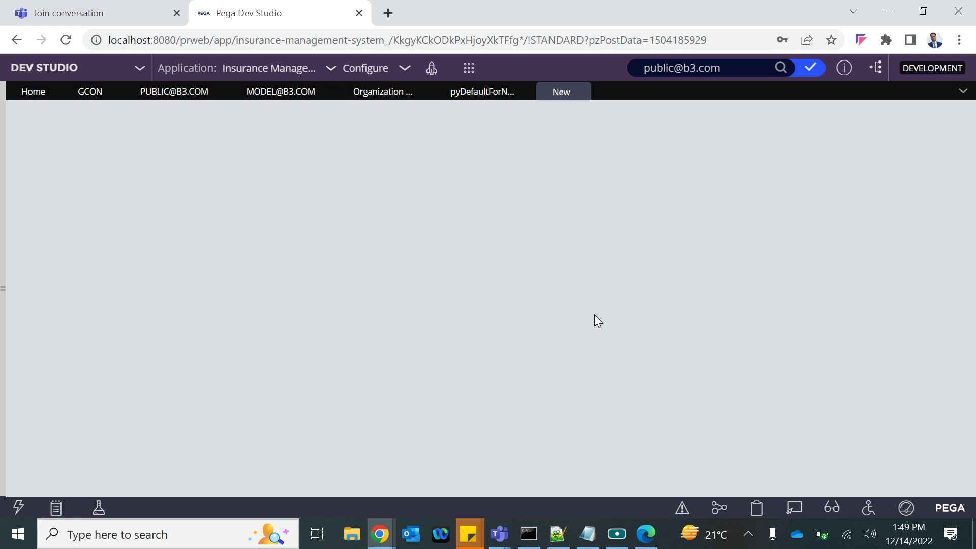
# Add a Set row with target .pyUserName at the end of the Google Opr data transform
pyautogui.scroll(-2, 290, 327)
pyautogui.scroll(-3, 291, 327)
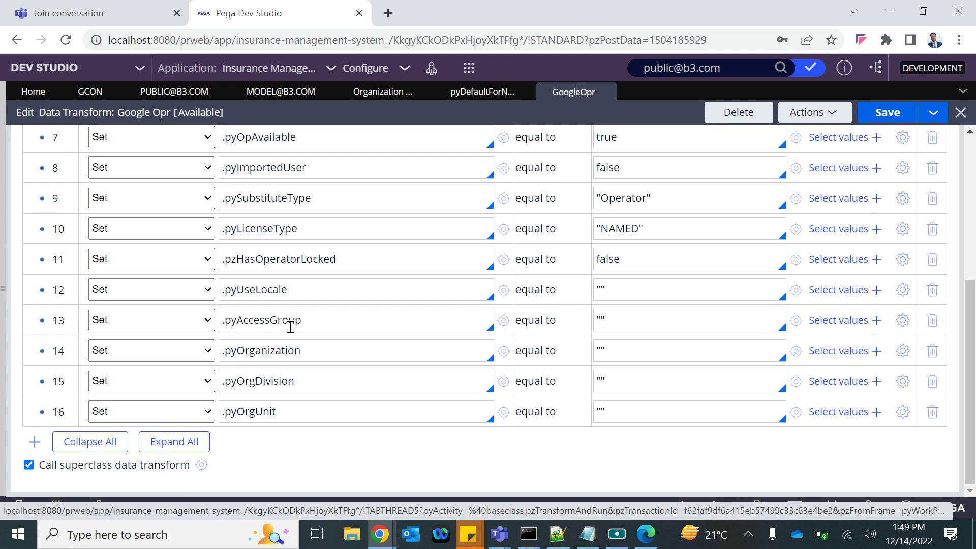
pyautogui.click(294, 411)
pyautogui.press('Return')
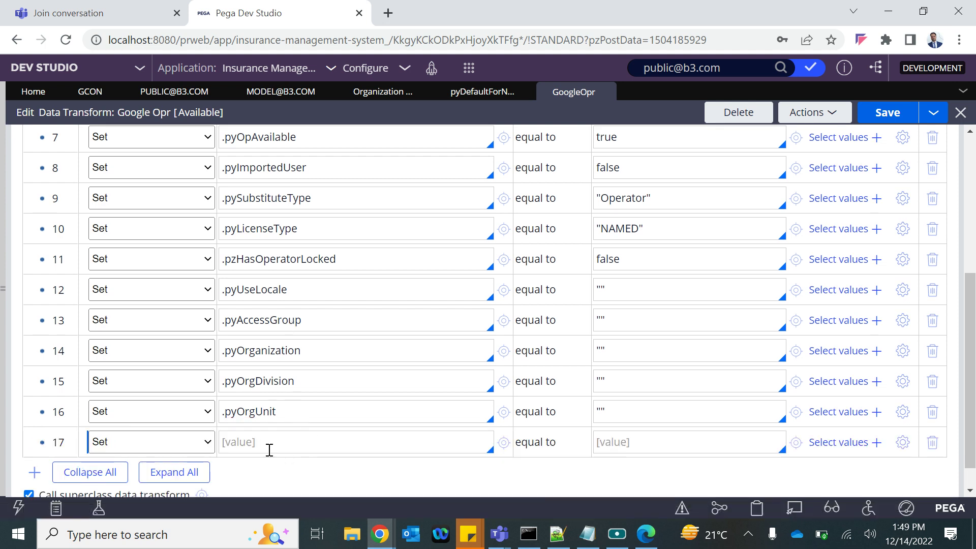
pyautogui.write('.pyfull')
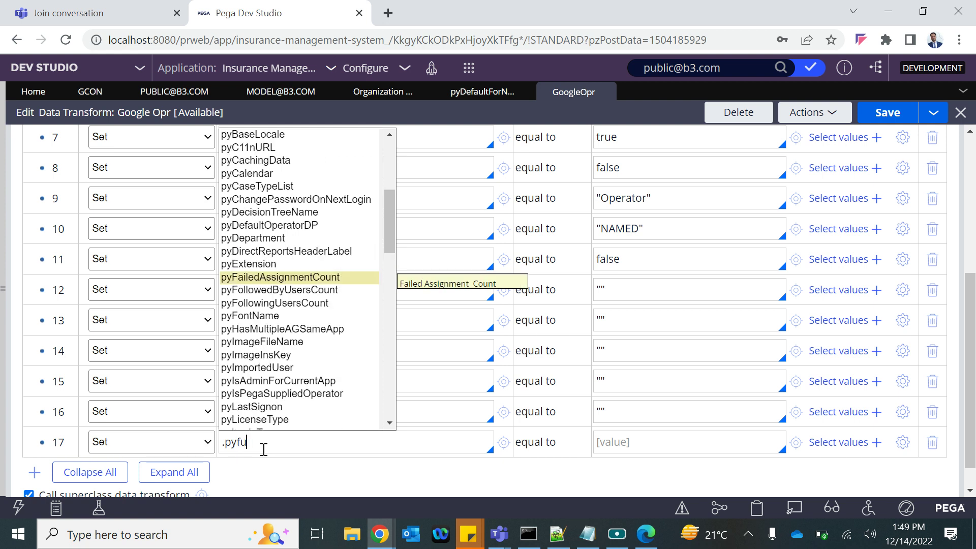
pyautogui.press('BackSpace')
pyautogui.press('BackSpace')
pyautogui.write('user')
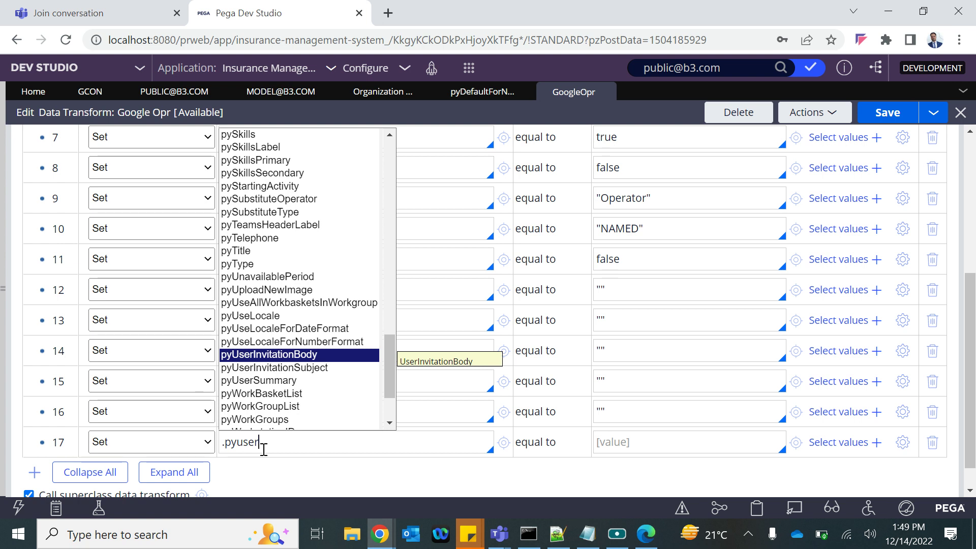
pyautogui.press('Down')
pyautogui.press('Down')
pyautogui.press('Down')
pyautogui.press('Down')
pyautogui.press('Down')
pyautogui.press('Down')
pyautogui.press('Down')
pyautogui.press('Down')
pyautogui.press('Down')
pyautogui.press('Down')
pyautogui.press('Down')
pyautogui.press('Return')
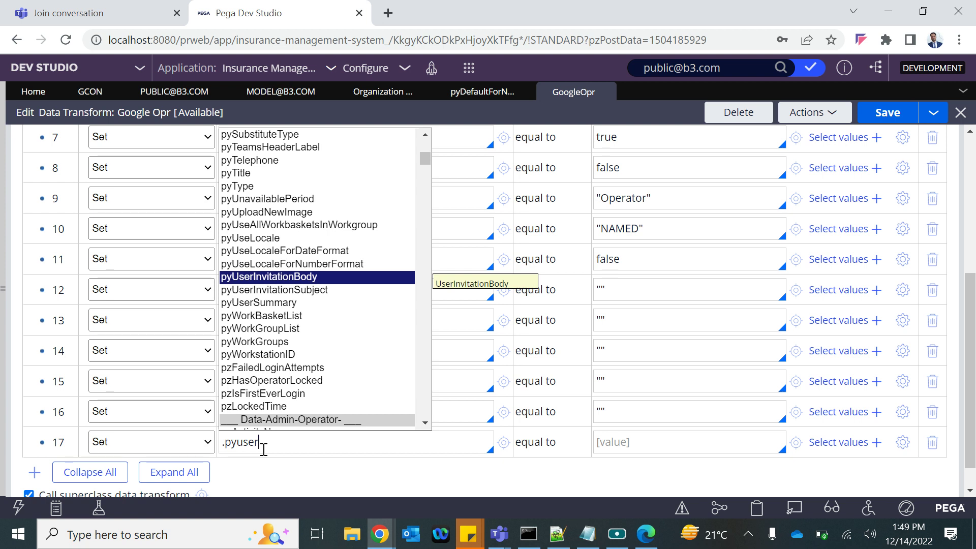
pyautogui.write('name')
pyautogui.press('Return')
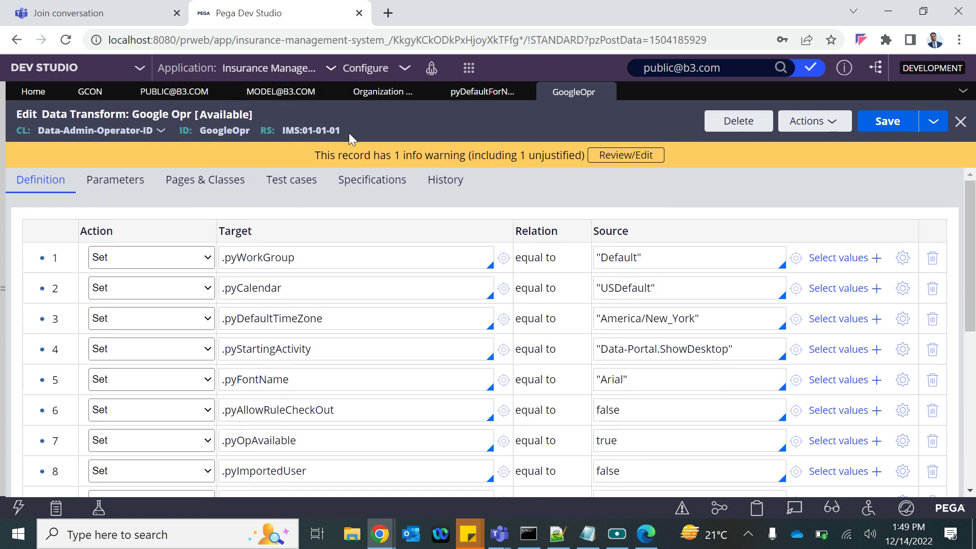
pyautogui.scroll(-5, 552, 347)
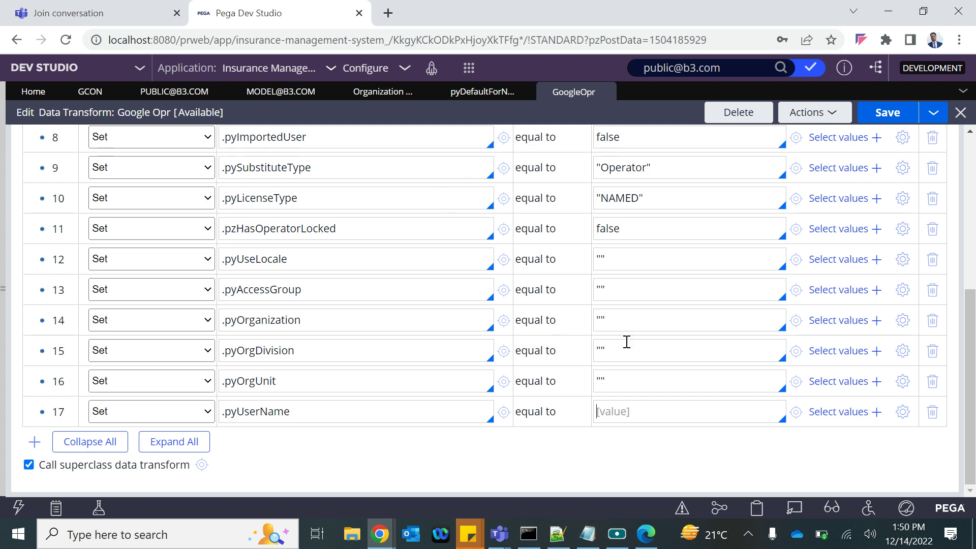
pyautogui.scroll(6, 593, 243)
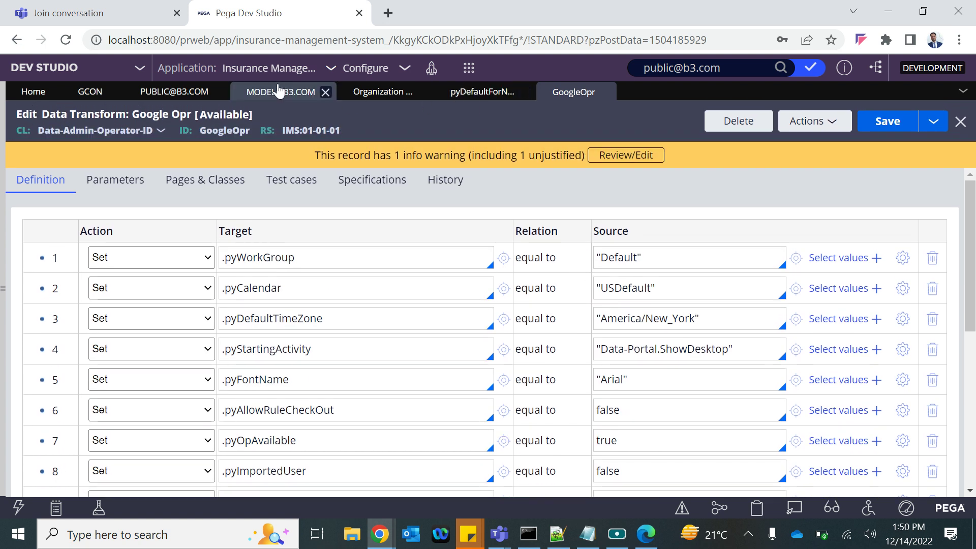
# Check the mapping of identity information to custom properties in the GCon authentication service
pyautogui.click(90, 92)
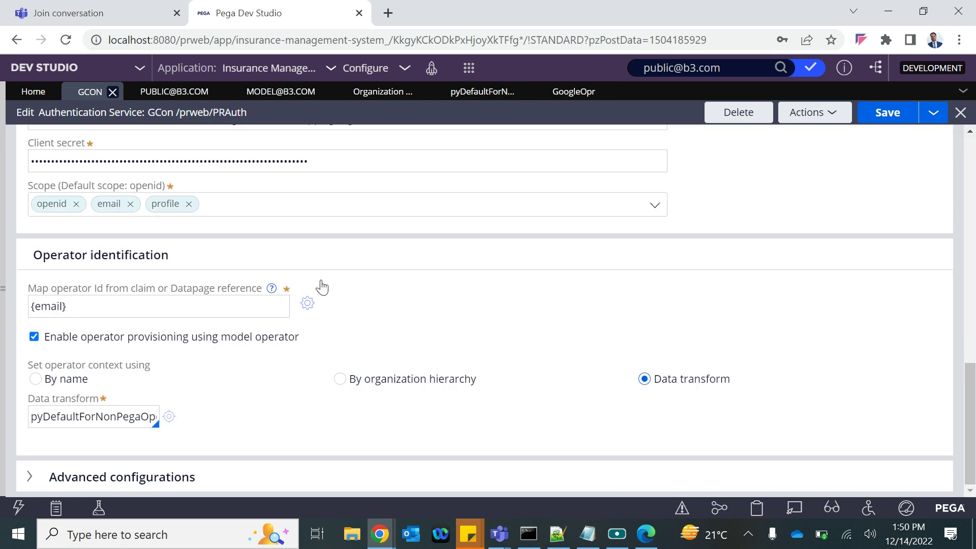
pyautogui.click(149, 162)
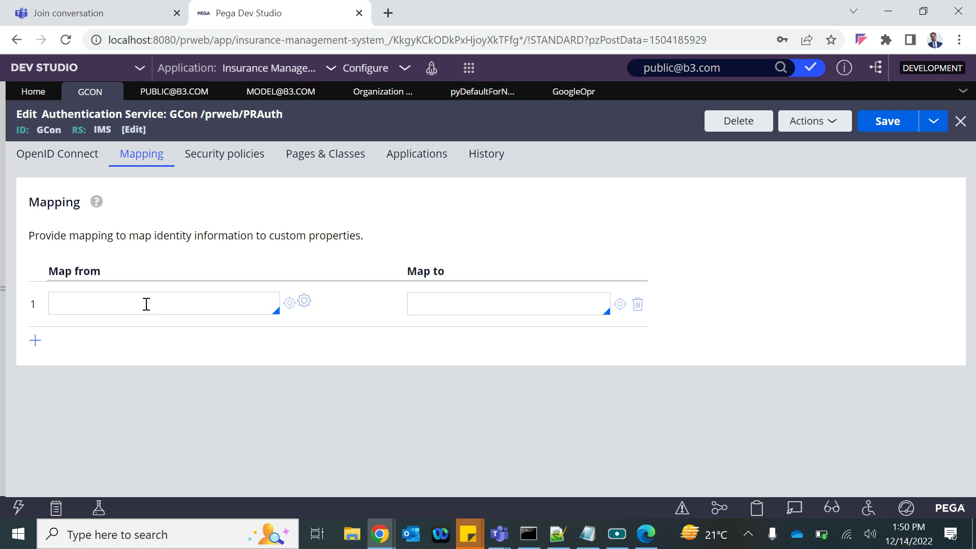
pyautogui.click(111, 306)
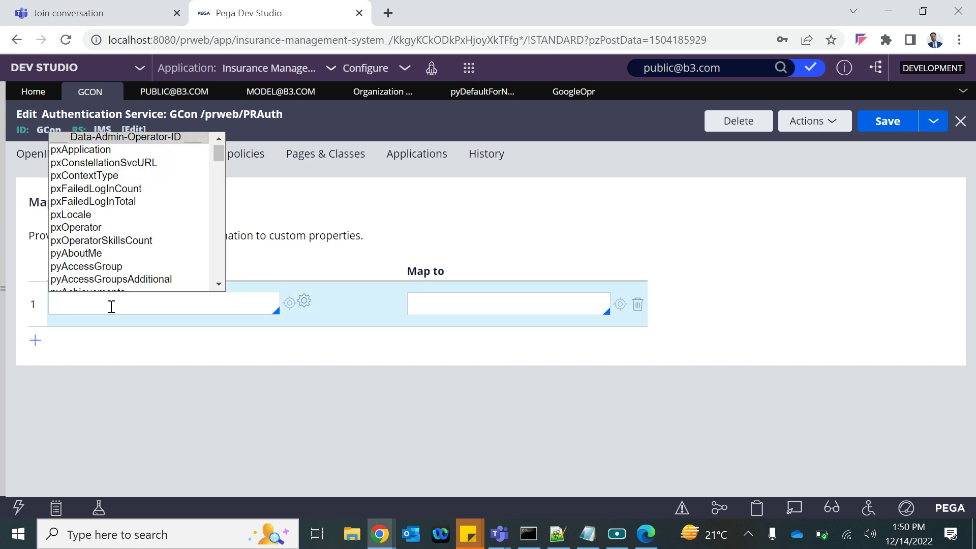
pyautogui.write('.')
pyautogui.press('BackSpace')
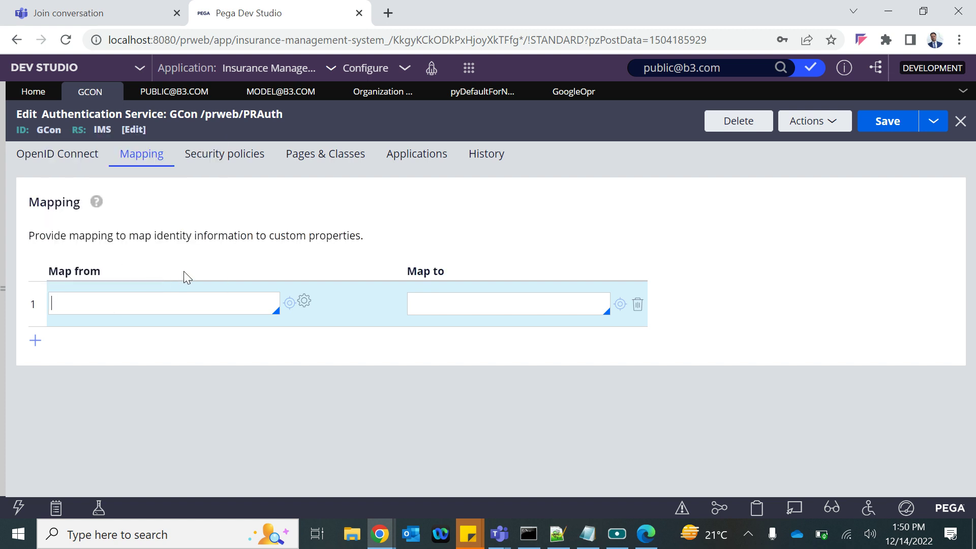
# Examine the operator identification settings of the GCon service, including the claim that supplies the operator ID
pyautogui.click(57, 155)
pyautogui.scroll(-6, 259, 379)
pyautogui.scroll(-6, 153, 386)
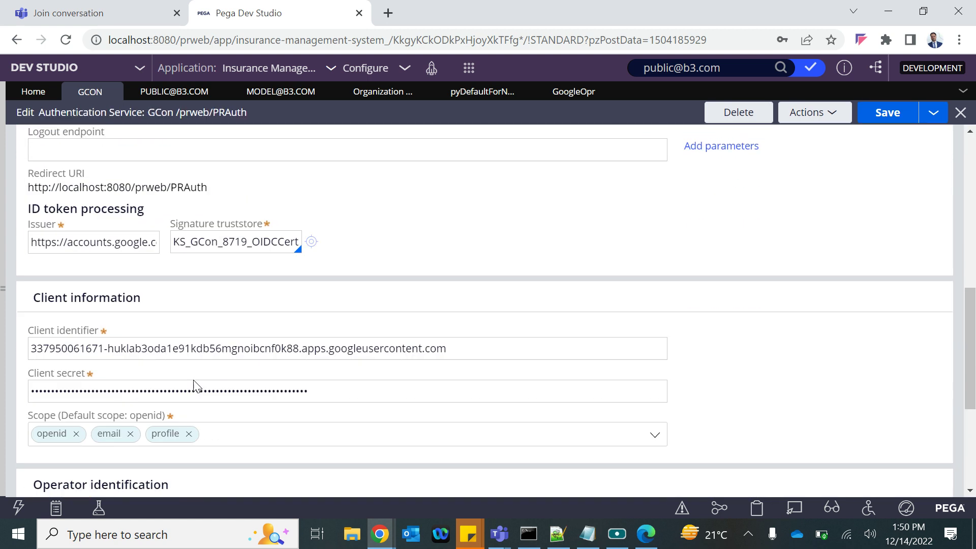
pyautogui.click(75, 338)
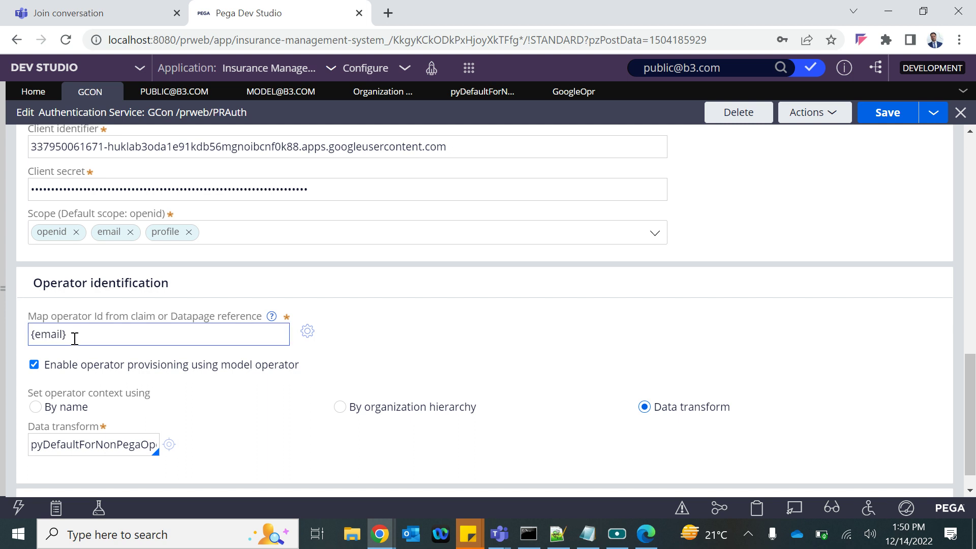
pyautogui.moveTo(83, 337); pyautogui.dragTo(5, 334)
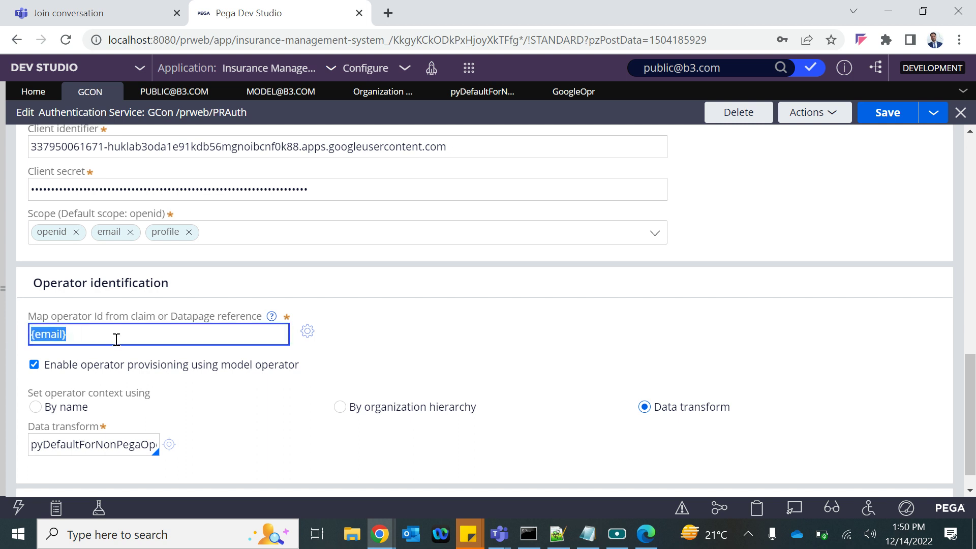
pyautogui.scroll(-1, 117, 339)
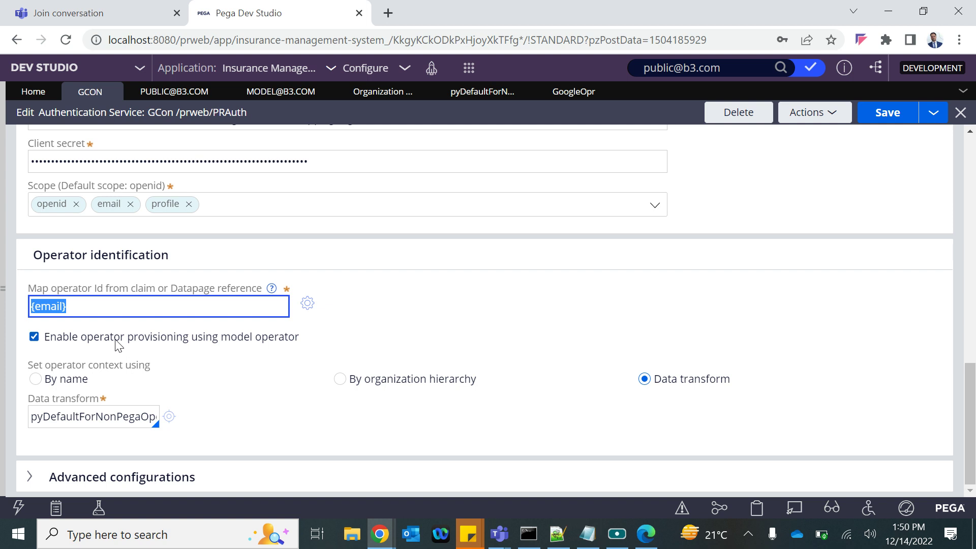
pyautogui.scroll(3, 117, 344)
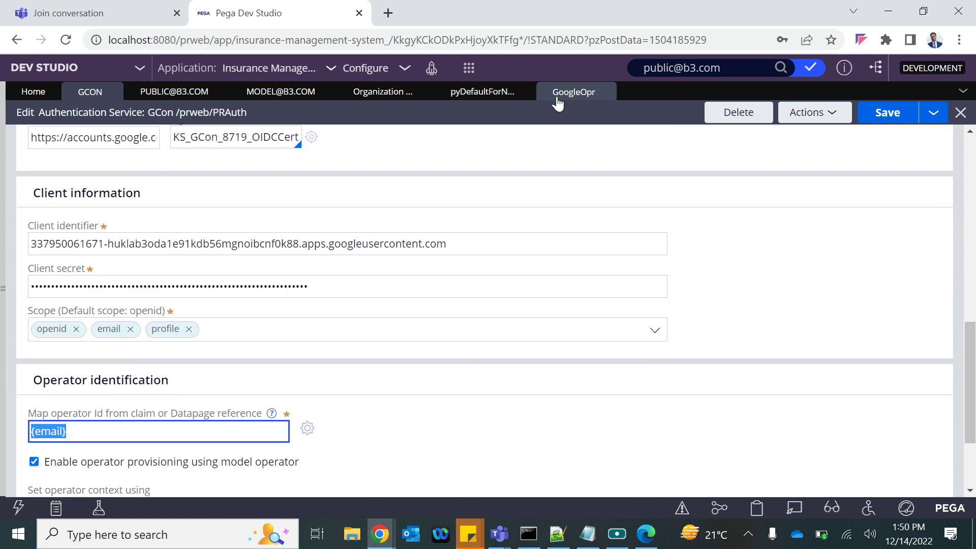
# Delete the .pyUserName row from the Google Opr data transform and save the record
pyautogui.click(561, 96)
pyautogui.scroll(-6, 713, 389)
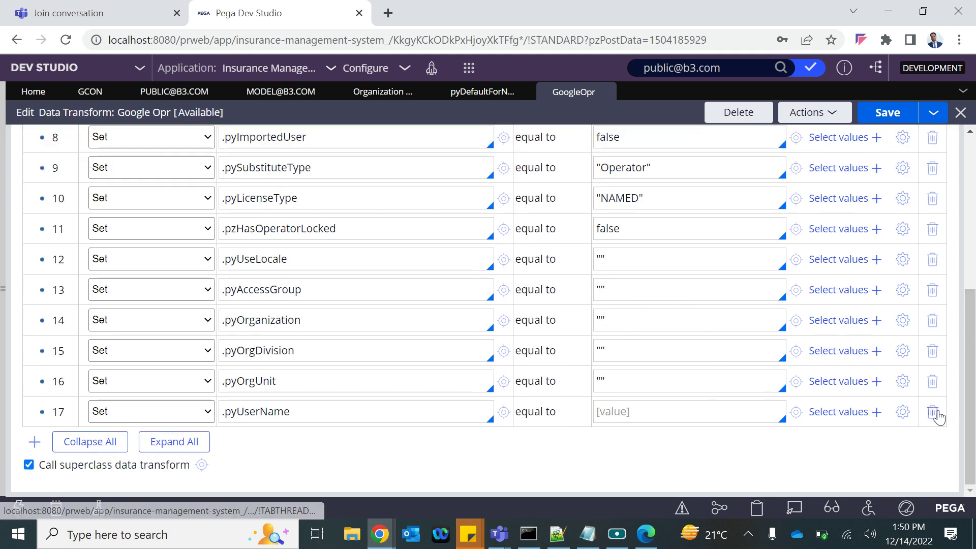
pyautogui.click(888, 112)
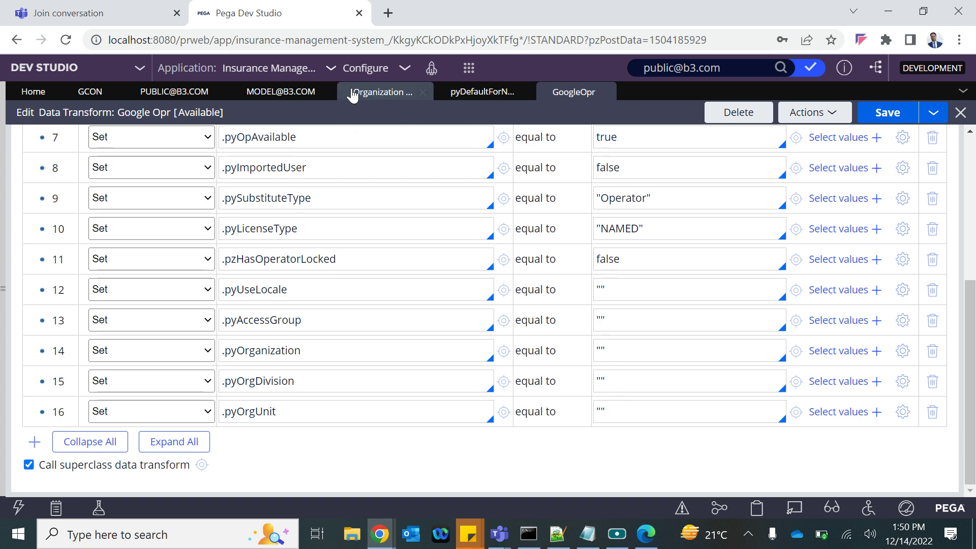
# Copy the access group from the model operator and set .pyAccessGroup to "IMS:Public" in the Google Opr data transform
pyautogui.click(284, 91)
pyautogui.click(618, 231)
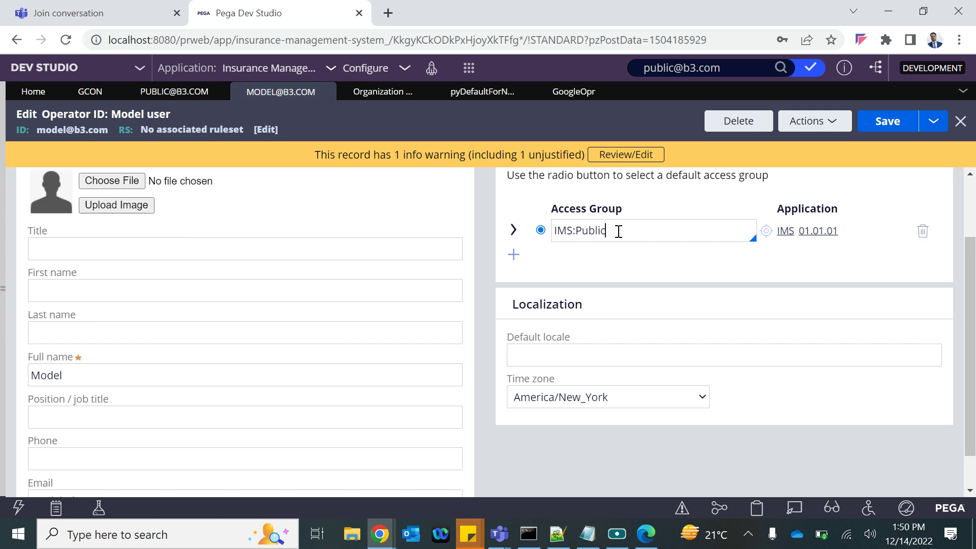
pyautogui.hotkey('ctrl', 'a')
pyautogui.hotkey('ctrl', 'c')
pyautogui.click(573, 92)
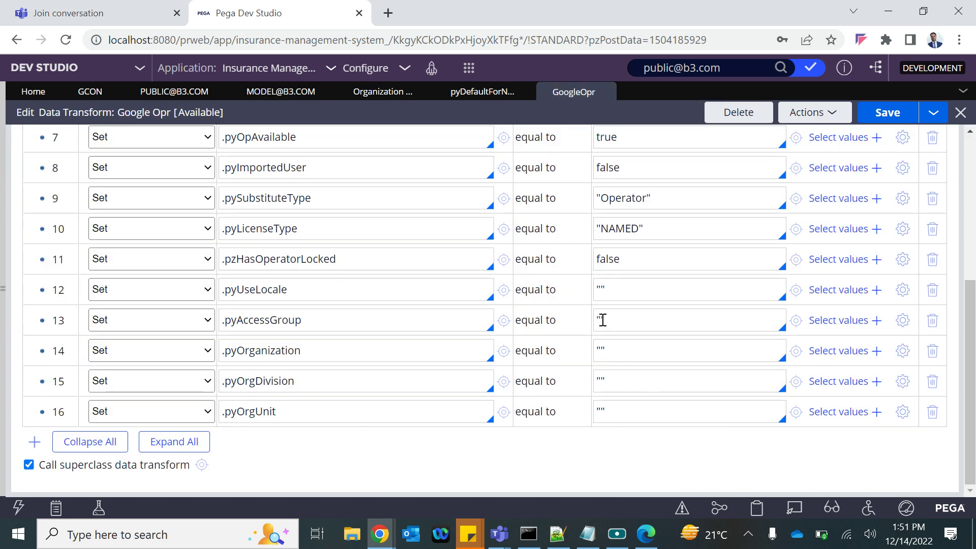
pyautogui.hotkey('ctrl', 'v')
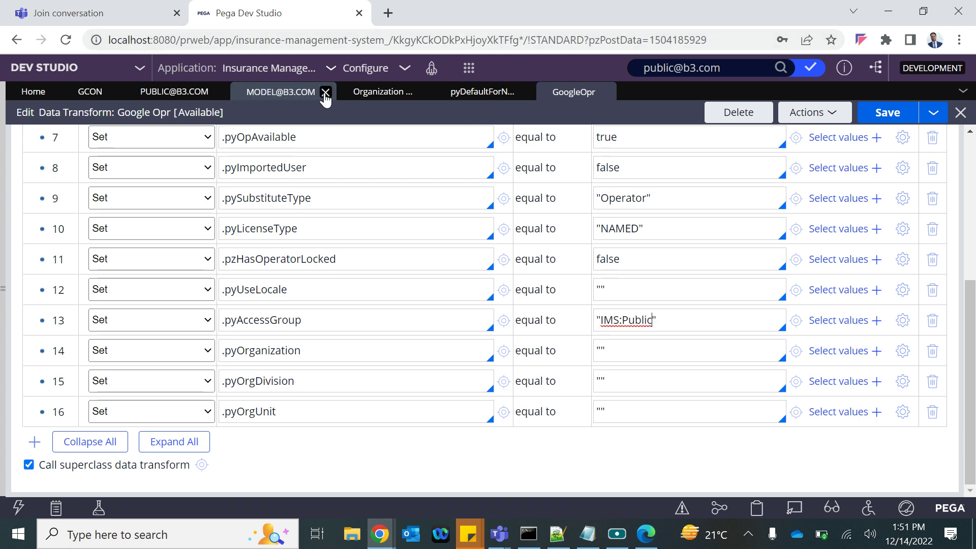
# Set .pyOrganization to "B3", .pyOrgDivision to "Div" and .pyOrgUnit to "Unit", and review the remaining rows
pyautogui.click(603, 353)
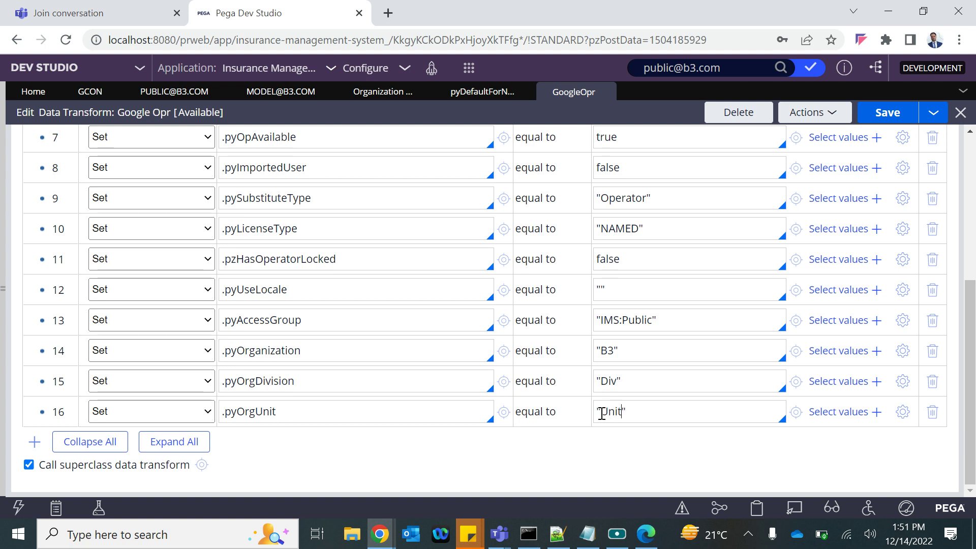
pyautogui.scroll(3, 655, 262)
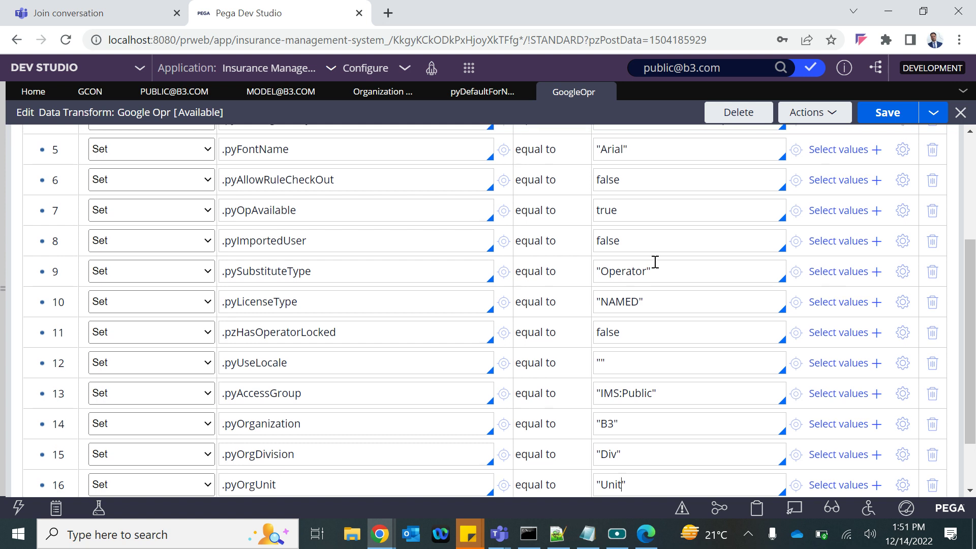
pyautogui.scroll(3, 655, 262)
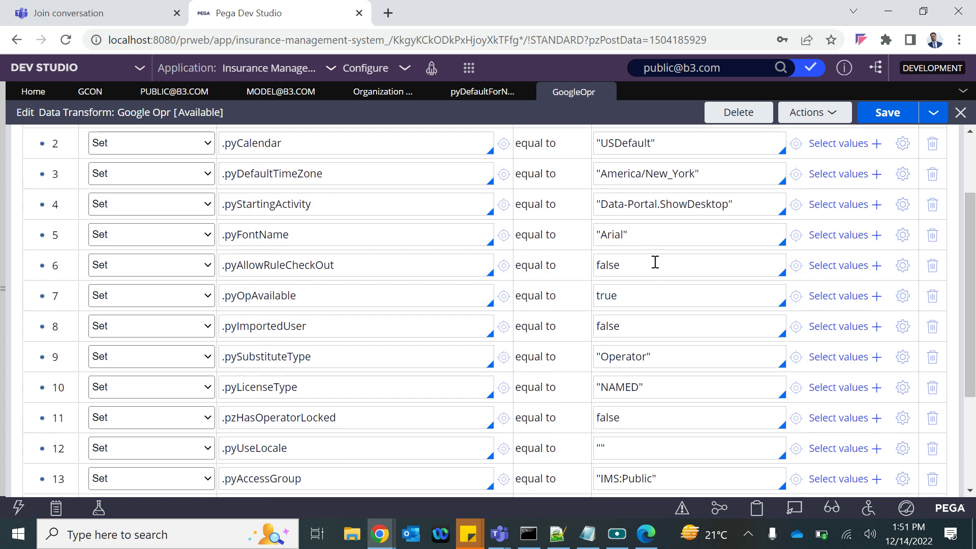
pyautogui.scroll(3, 655, 262)
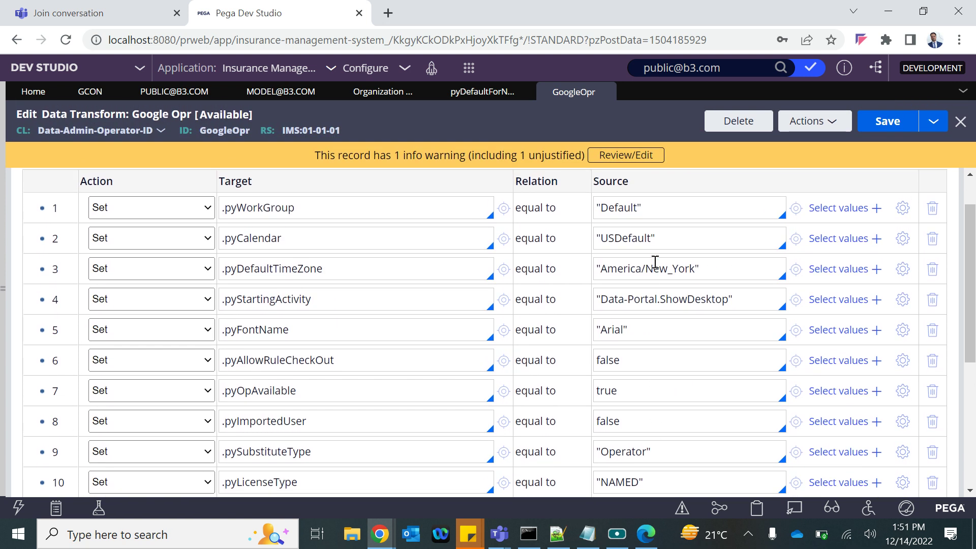
# Save the Google Opr data transform, and try to save the GCon service with GoogleOpr as its operator provisioning data transform
pyautogui.scroll(1, 649, 227)
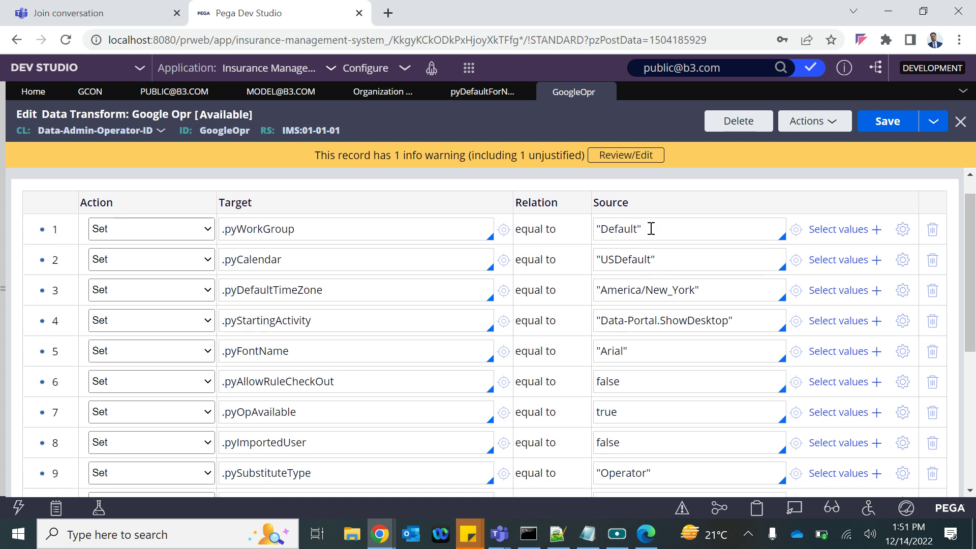
pyautogui.click(890, 125)
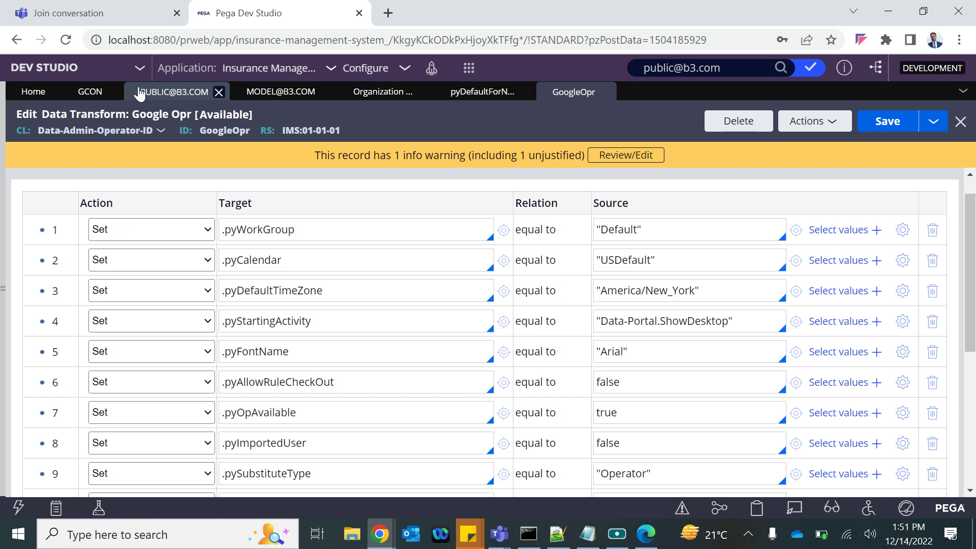
pyautogui.click(104, 98)
pyautogui.scroll(-3, 175, 419)
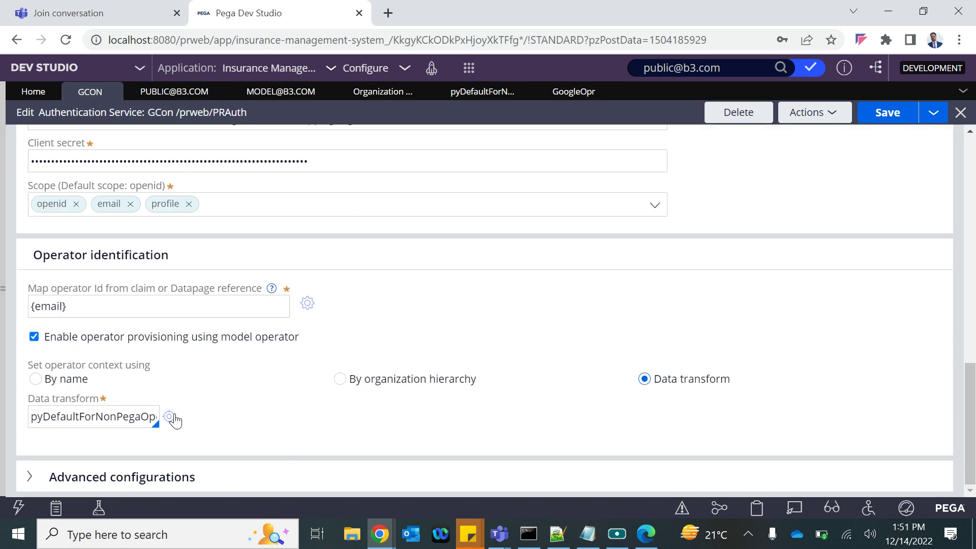
pyautogui.hotkey('ctrl', 'a')
pyautogui.press('BackSpace')
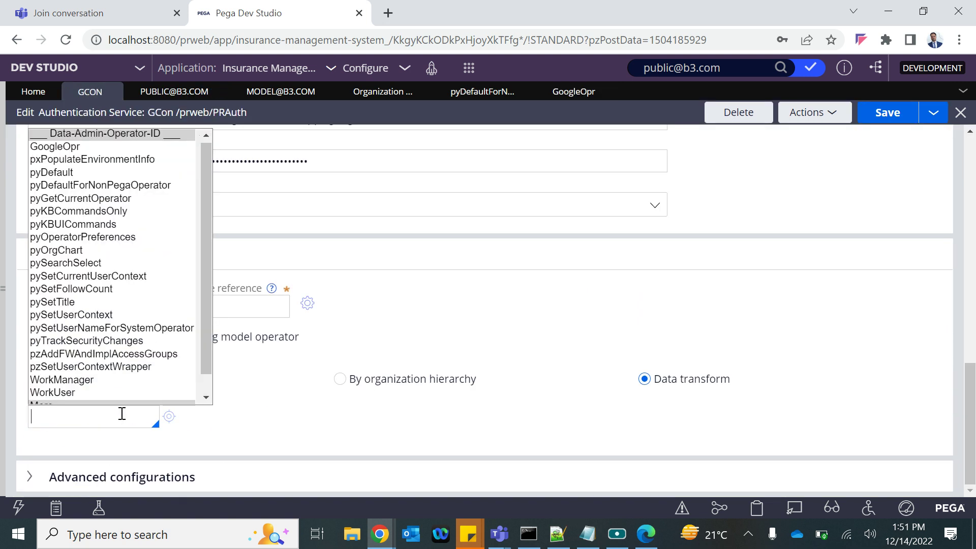
pyautogui.press('Down')
pyautogui.press('Return')
pyautogui.click(885, 120)
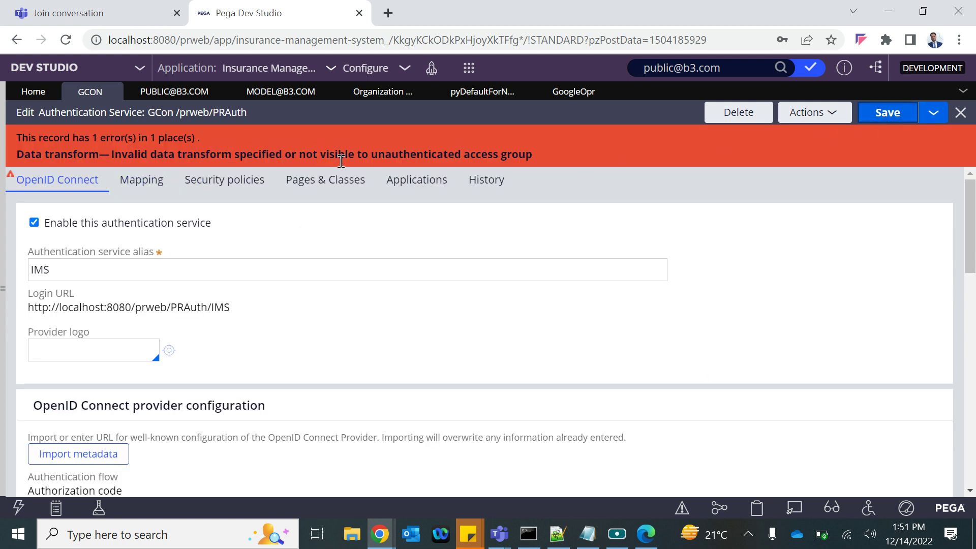
# Examine the data transform error on the GCon service, the ruleset and rows of Google Opr, and the public operator record
pyautogui.scroll(-2, 292, 310)
pyautogui.scroll(-3, 295, 311)
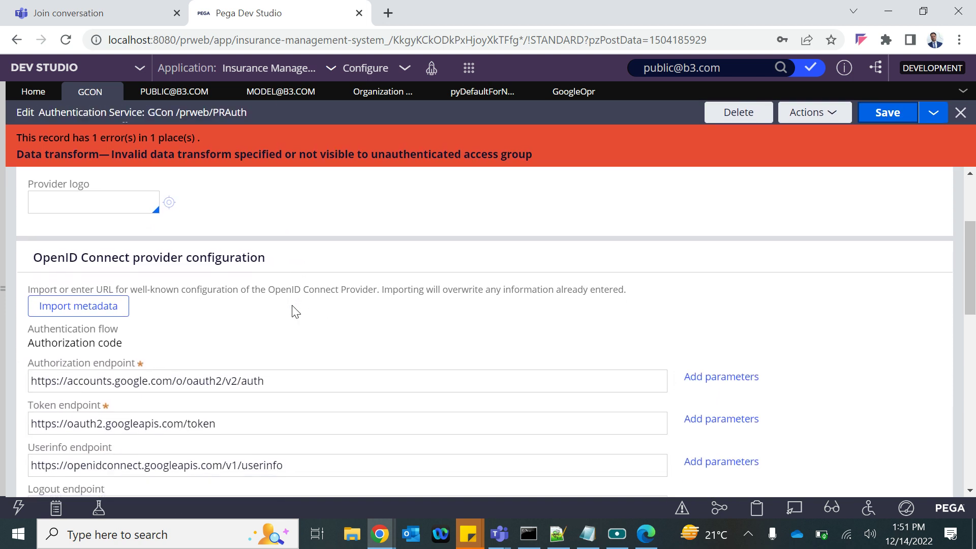
pyautogui.scroll(-4, 295, 311)
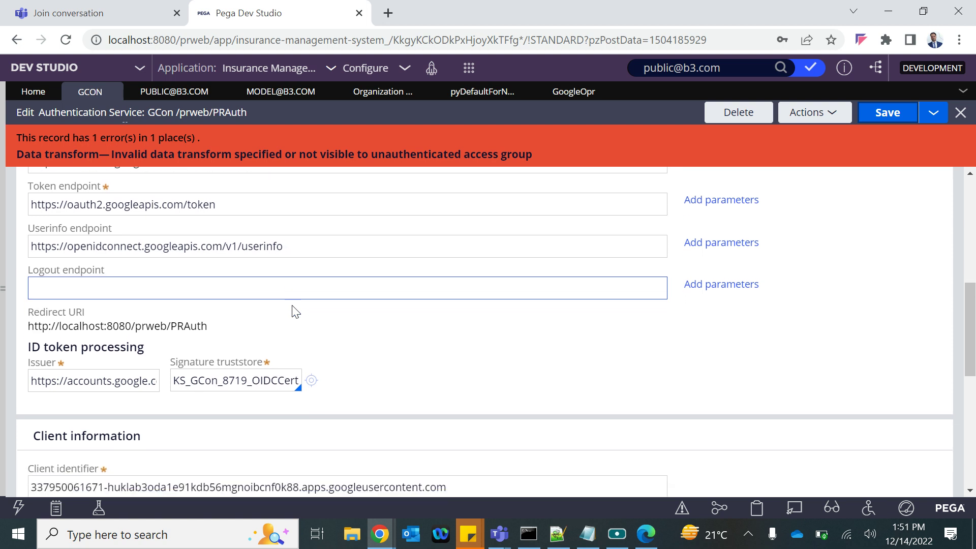
pyautogui.scroll(-5, 295, 311)
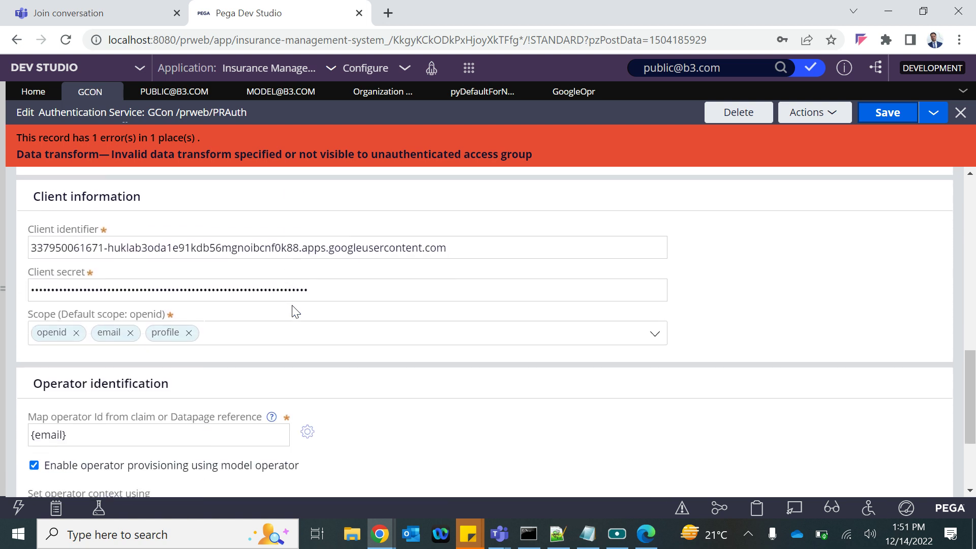
pyautogui.scroll(-2, 295, 311)
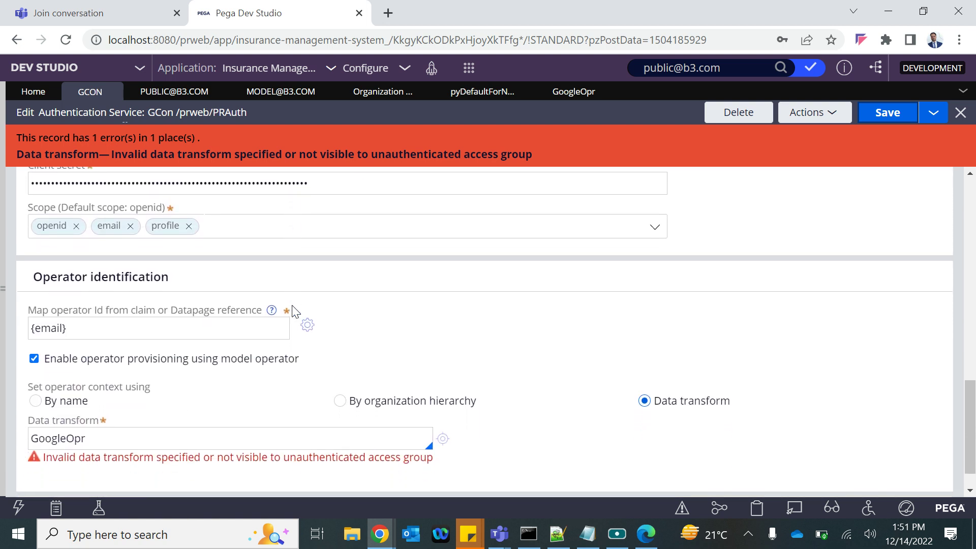
pyautogui.click(443, 439)
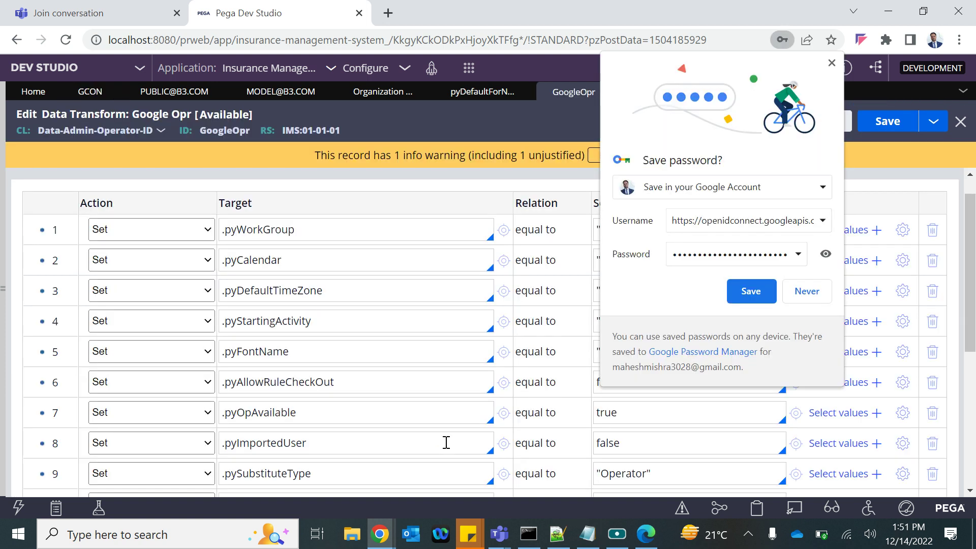
pyautogui.click(832, 63)
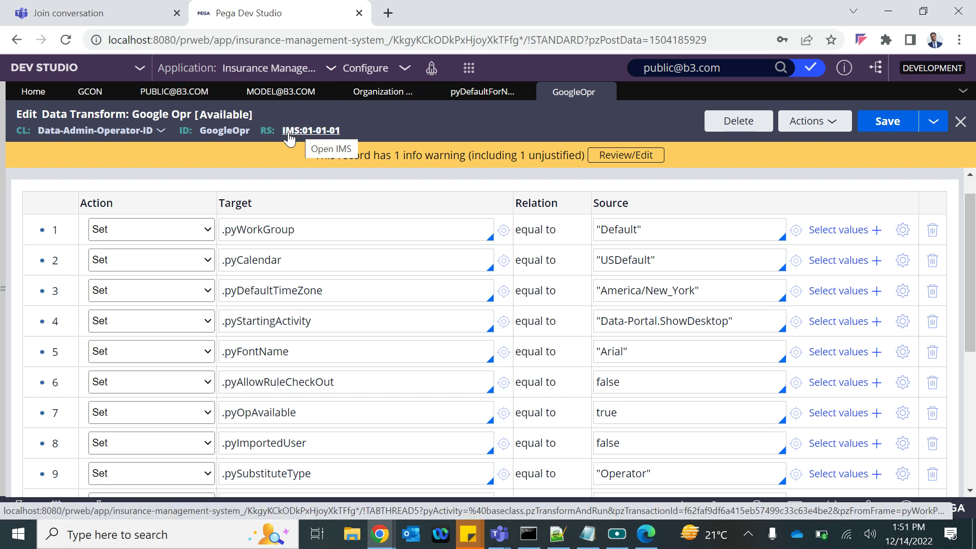
pyautogui.scroll(-5, 375, 270)
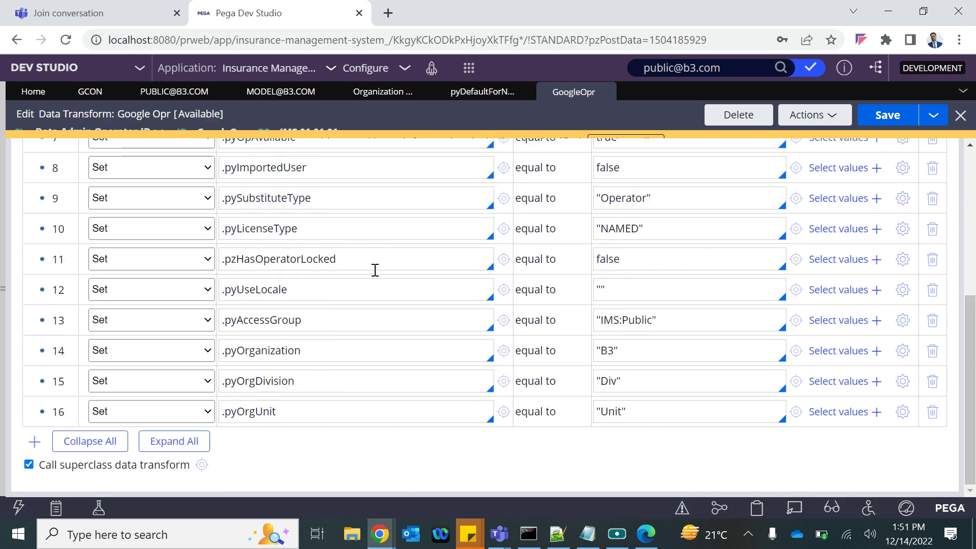
pyautogui.scroll(3, 375, 270)
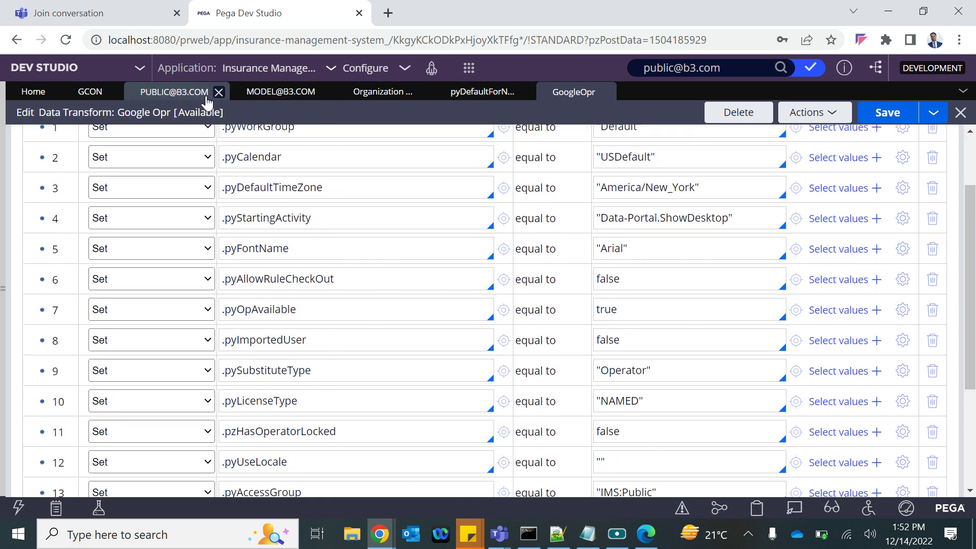
pyautogui.click(166, 94)
pyautogui.scroll(-3, 222, 394)
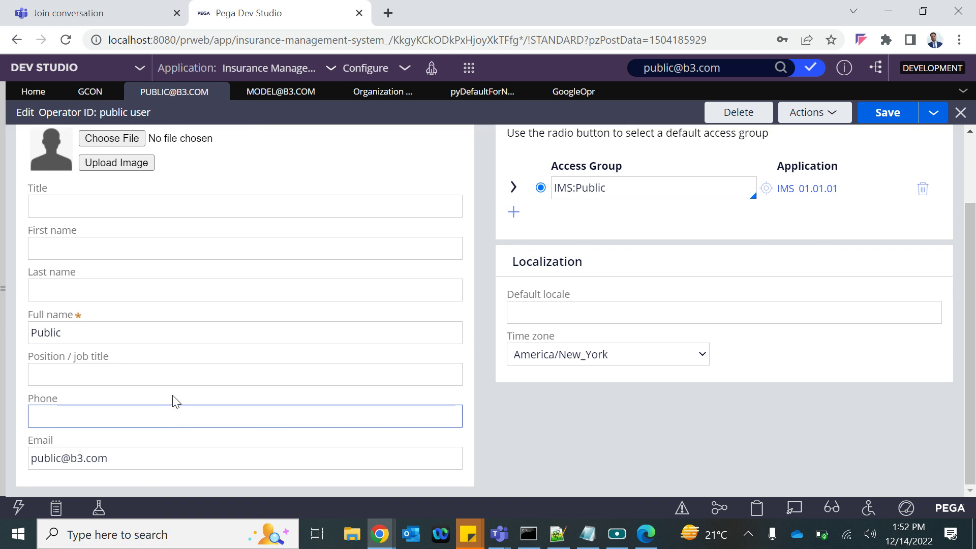
pyautogui.scroll(3, 174, 399)
# Set the GCon service's data transform to pyDefaultForNonPegaOperator and save the service
pyautogui.click(90, 93)
pyautogui.click(88, 406)
pyautogui.doubleClick(89, 406)
pyautogui.press('BackSpace')
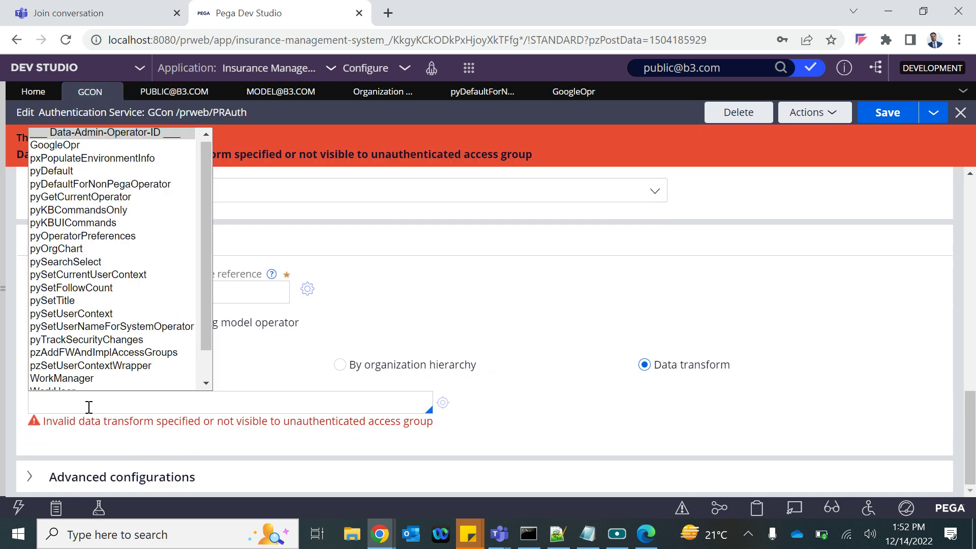
pyautogui.press('Down')
pyautogui.press('Down')
pyautogui.press('Down')
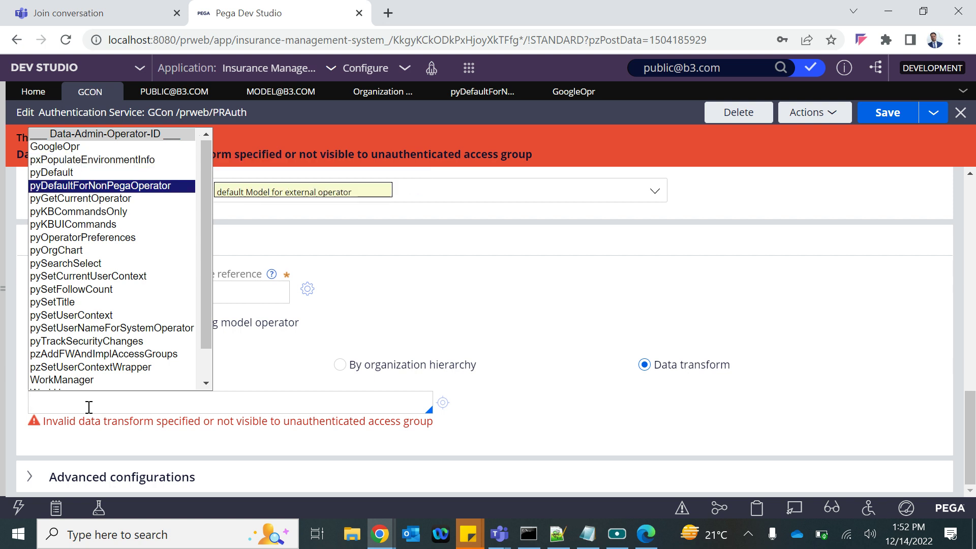
pyautogui.press('Return')
pyautogui.click(879, 115)
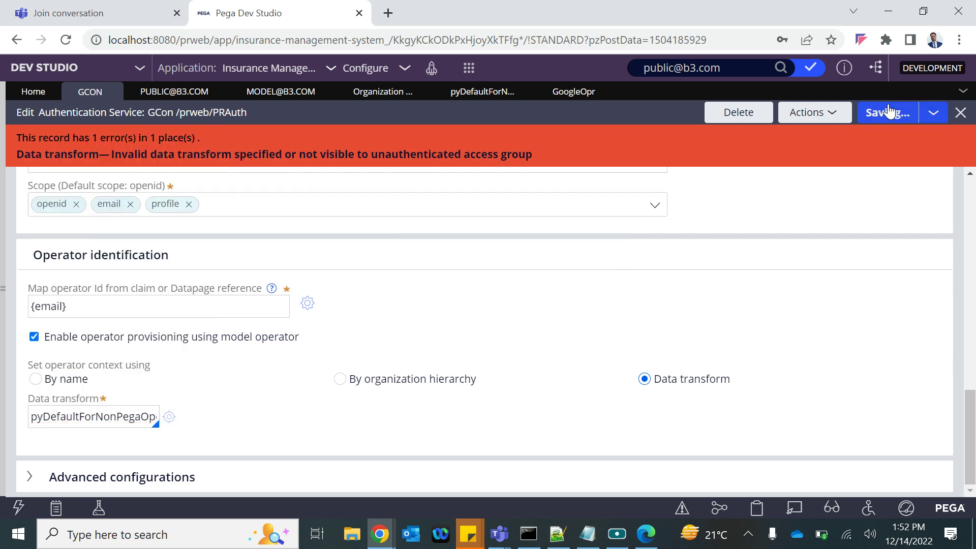
# Select GoogleOpr again as the data transform under the GCon operator identification and try saving the service
pyautogui.scroll(-8, 181, 410)
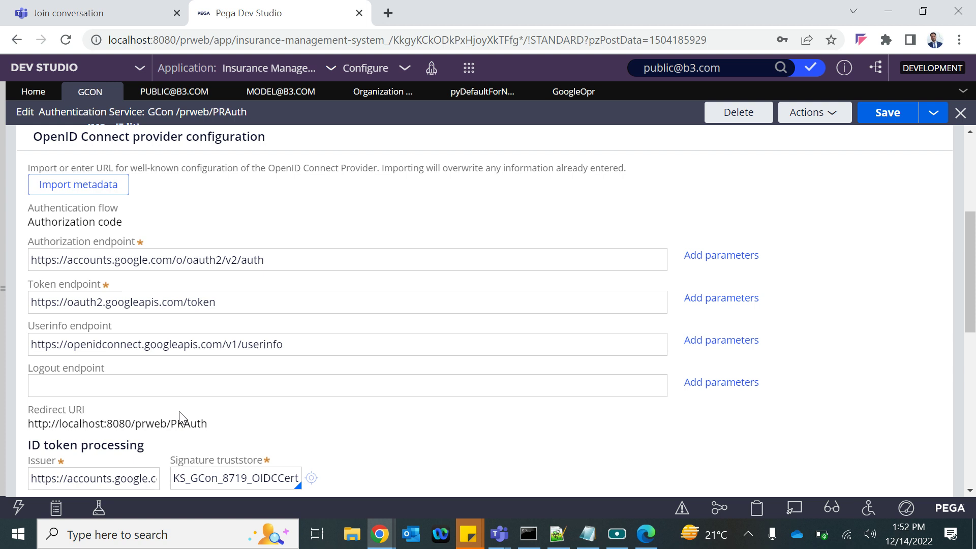
pyautogui.scroll(-5, 121, 425)
pyautogui.doubleClick(115, 416)
pyautogui.press('BackSpace')
pyautogui.press('Down')
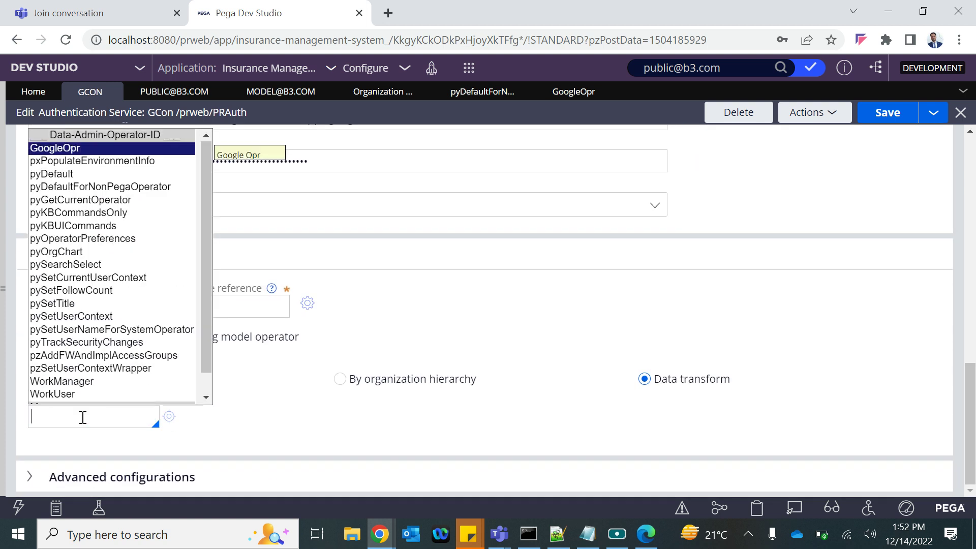
pyautogui.press('Return')
pyautogui.click(894, 116)
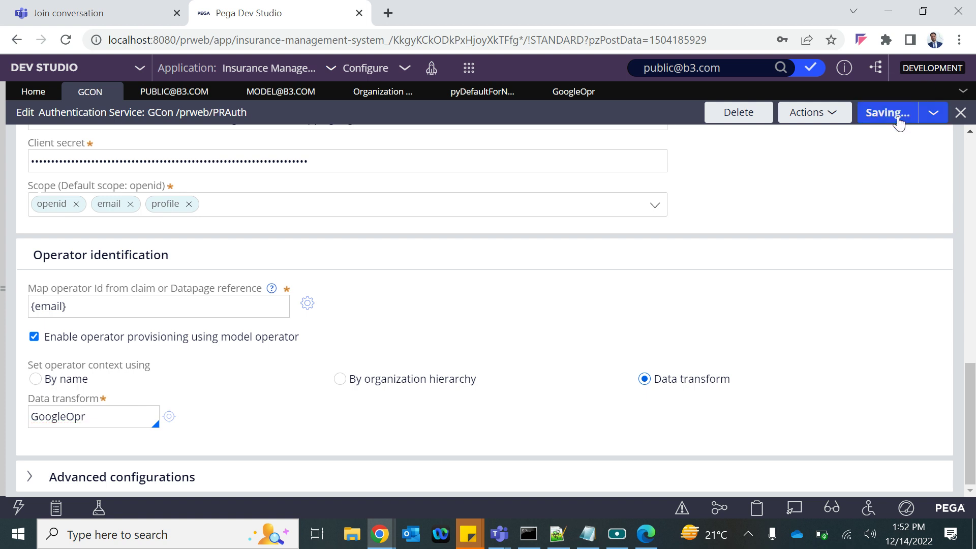
pyautogui.click(4, 253)
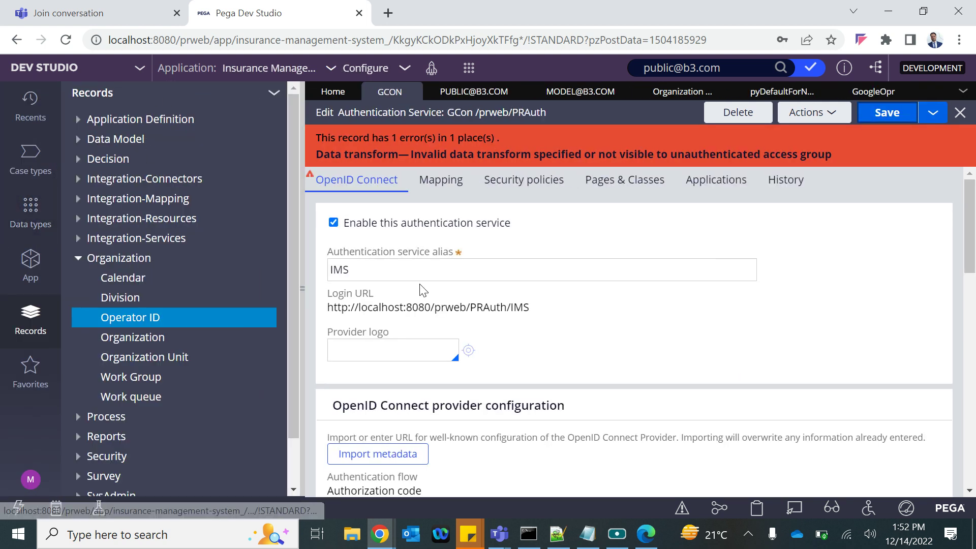
pyautogui.click(303, 302)
pyautogui.click(557, 94)
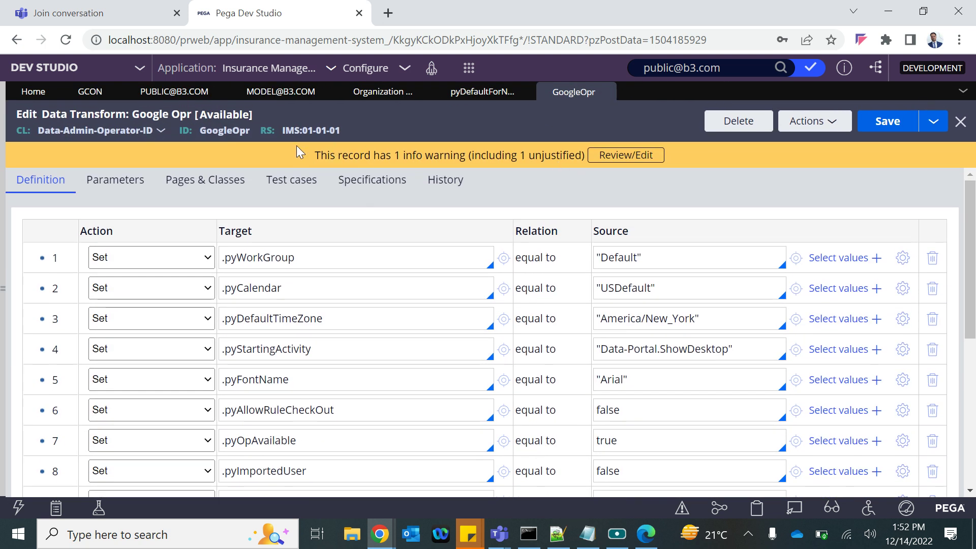
pyautogui.click(4, 260)
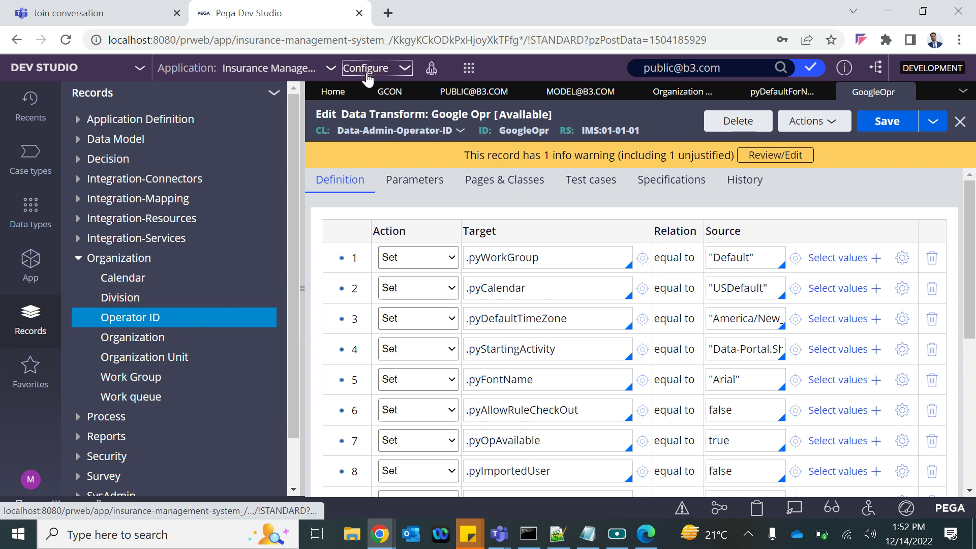
pyautogui.click(302, 288)
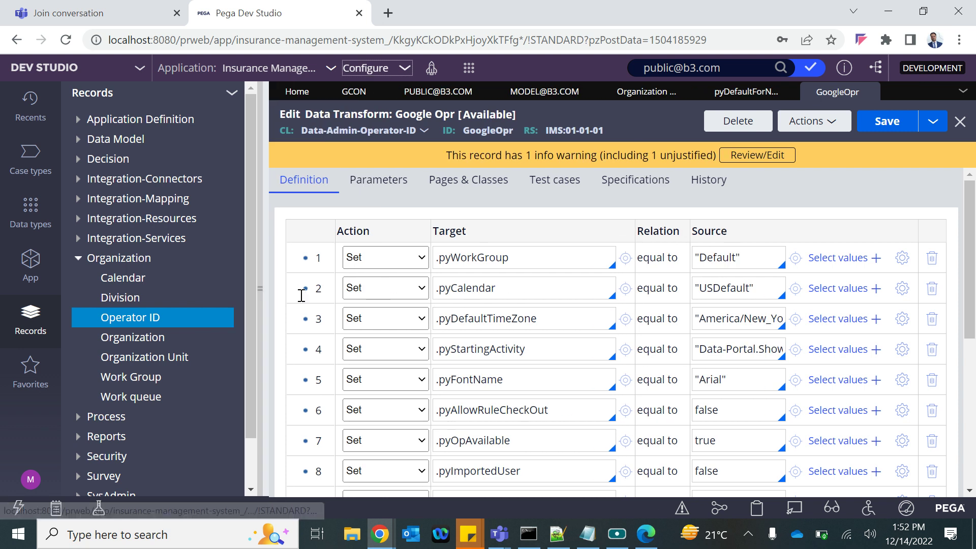
# Open the system's general requestor list and examine the access group assigned to each requestor type
pyautogui.click(367, 68)
pyautogui.moveTo(333, 265)
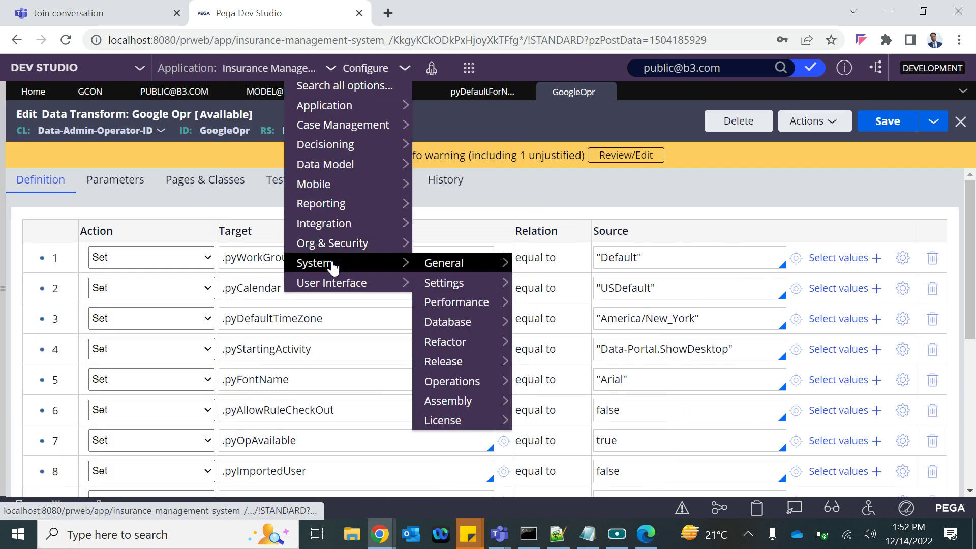
pyautogui.moveTo(444, 265)
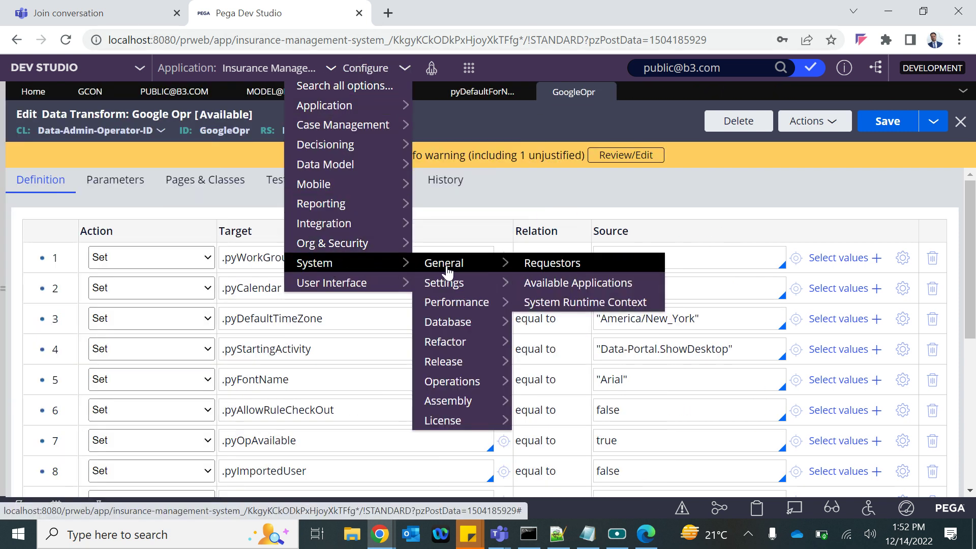
pyautogui.click(559, 265)
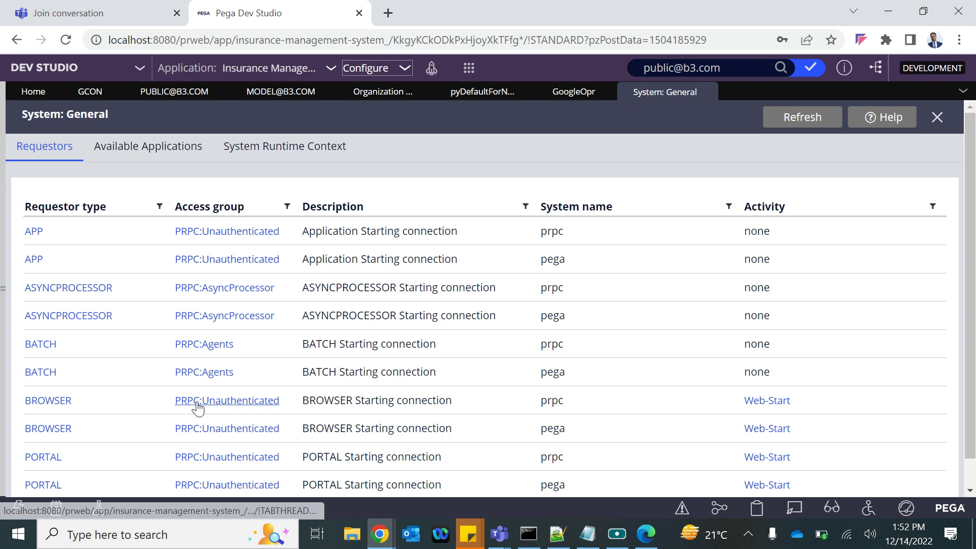
pyautogui.scroll(-1, 257, 343)
pyautogui.scroll(-1, 257, 343)
pyautogui.scroll(1, 258, 343)
pyautogui.scroll(-1, 258, 343)
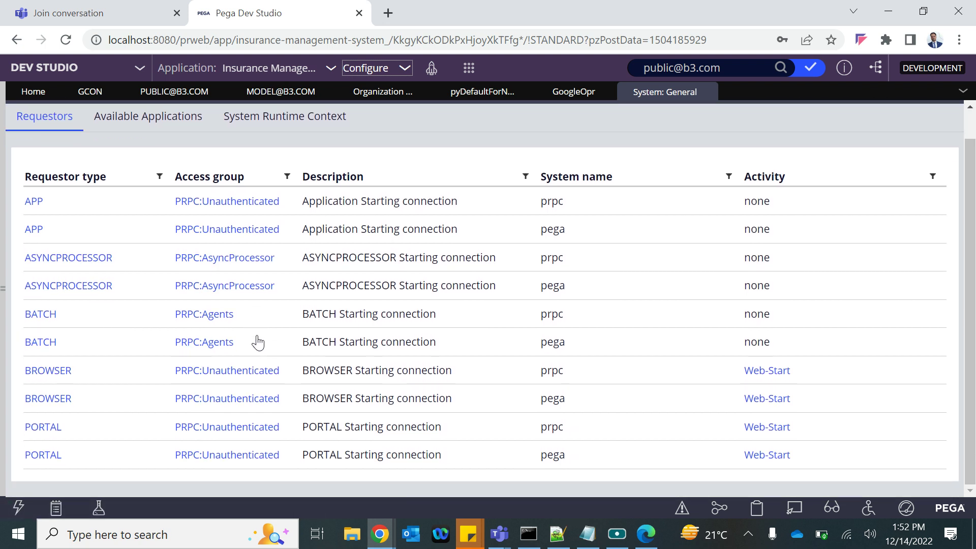
pyautogui.scroll(1, 258, 343)
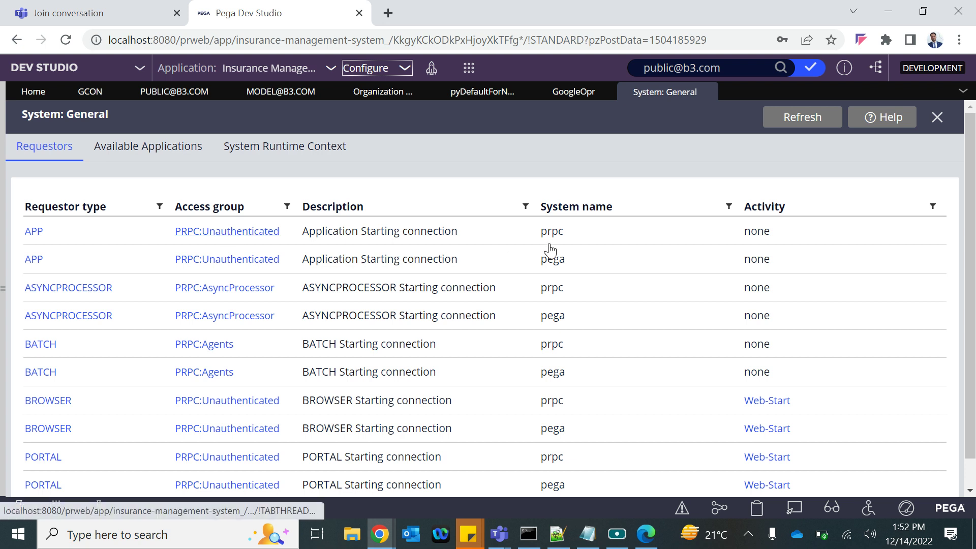
# Open the PRPC:Unauthenticated access group of the pega APP requestor, view its application, portal and role settings, and close it
pyautogui.click(57, 76)
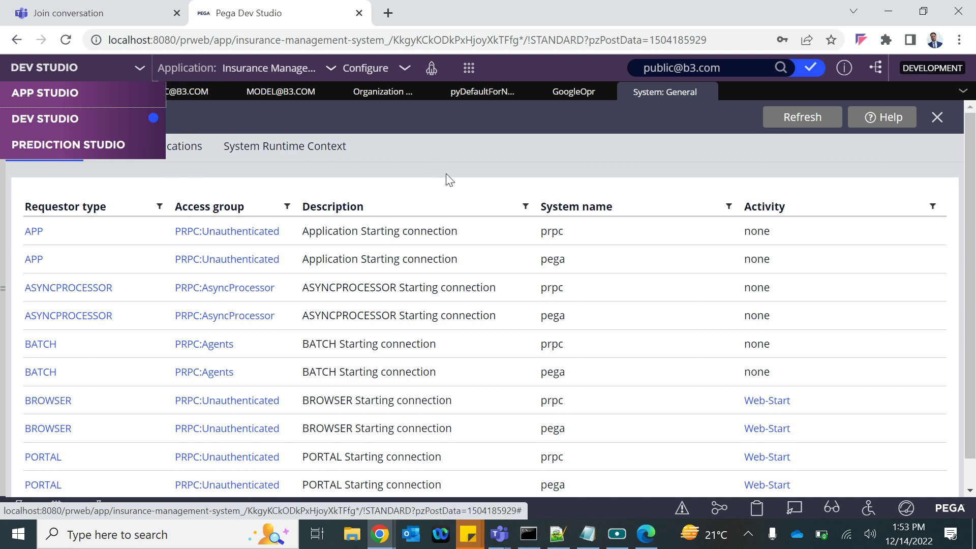
pyautogui.click(229, 261)
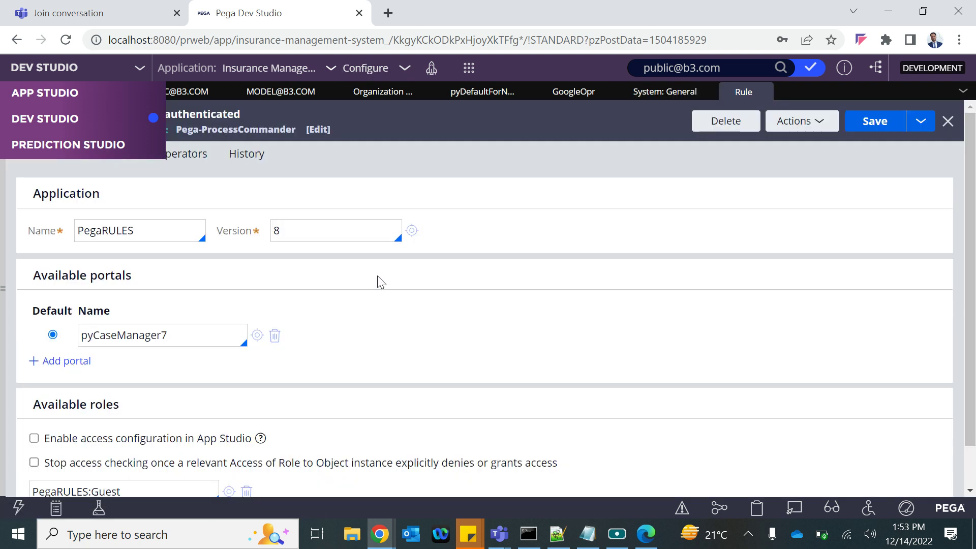
pyautogui.scroll(1, 377, 276)
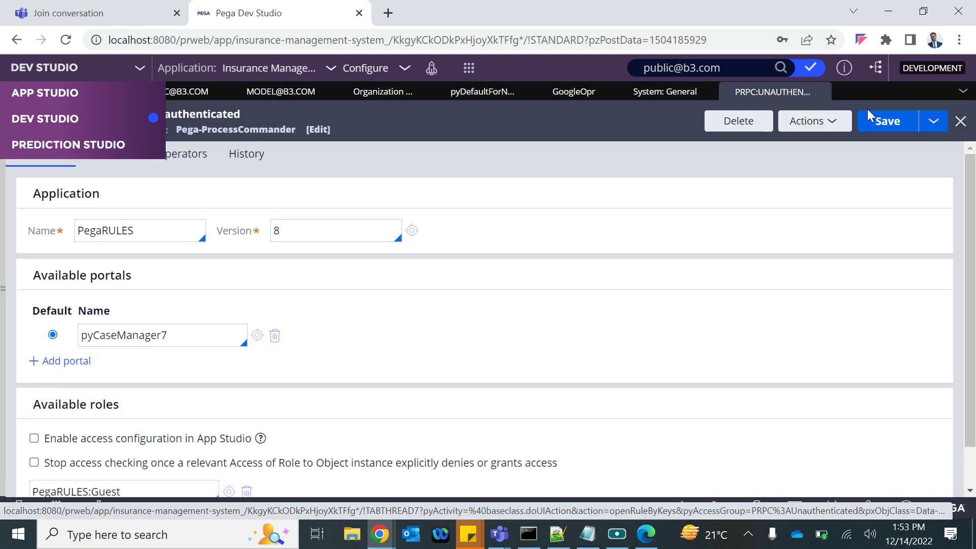
pyautogui.click(831, 92)
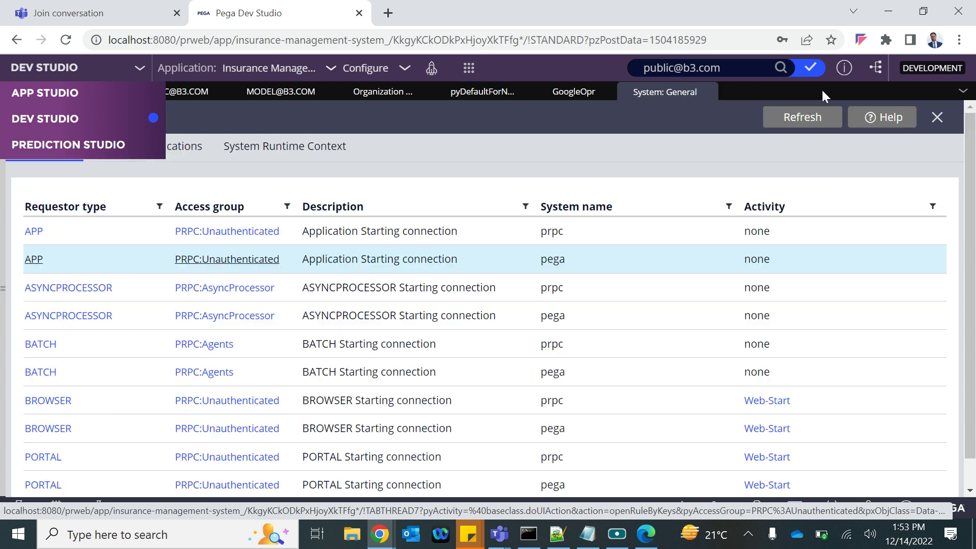
# Open the pega APP requestor type, add IMS:Public as its selected access group, and save the record
pyautogui.click(32, 261)
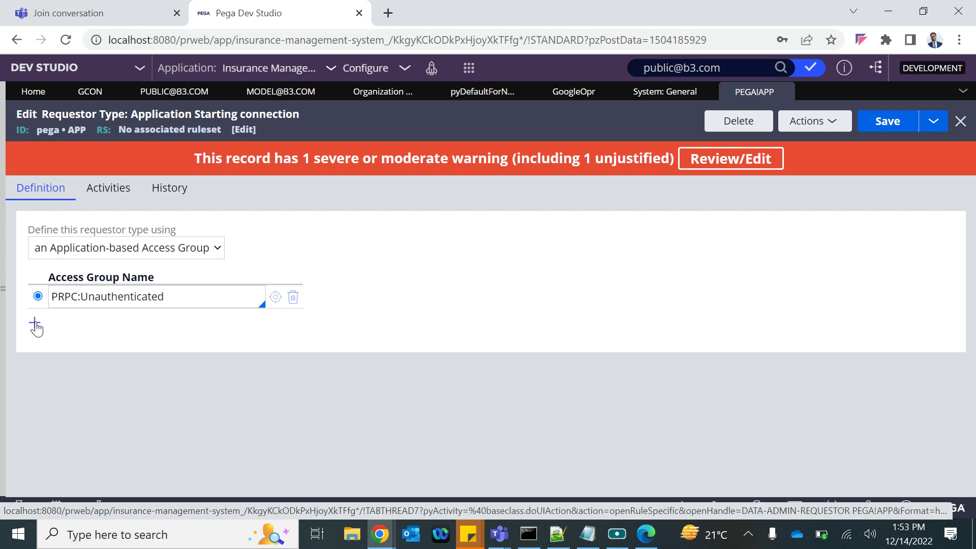
pyautogui.click(102, 250)
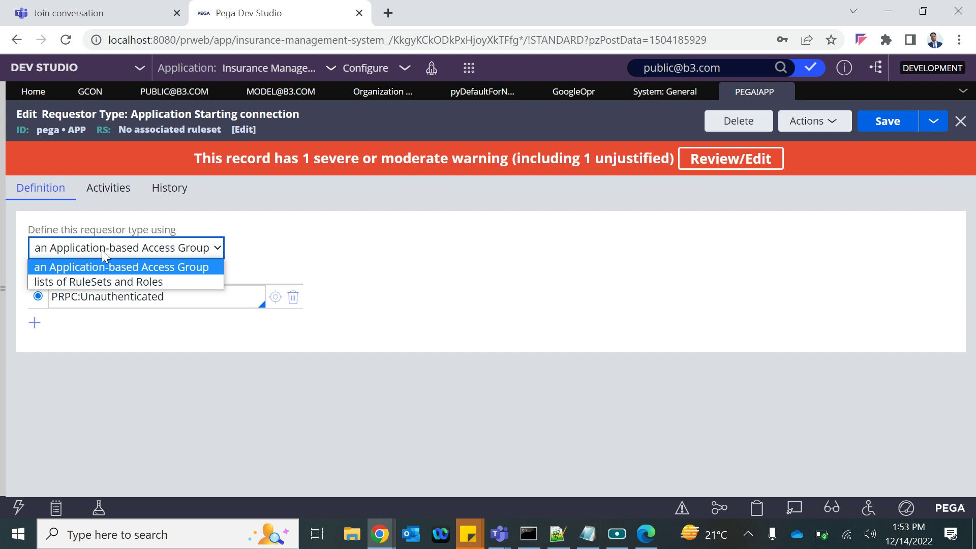
pyautogui.click(36, 325)
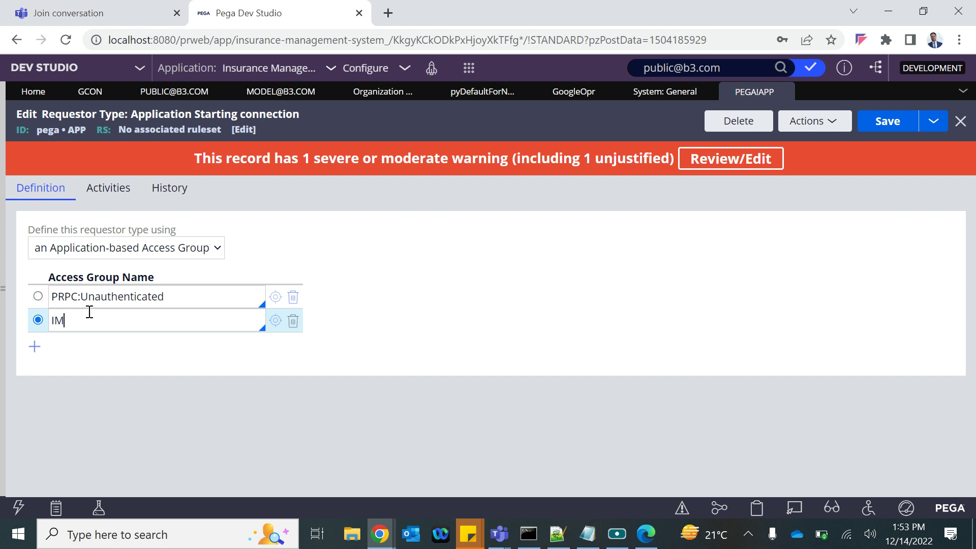
pyautogui.press('Down')
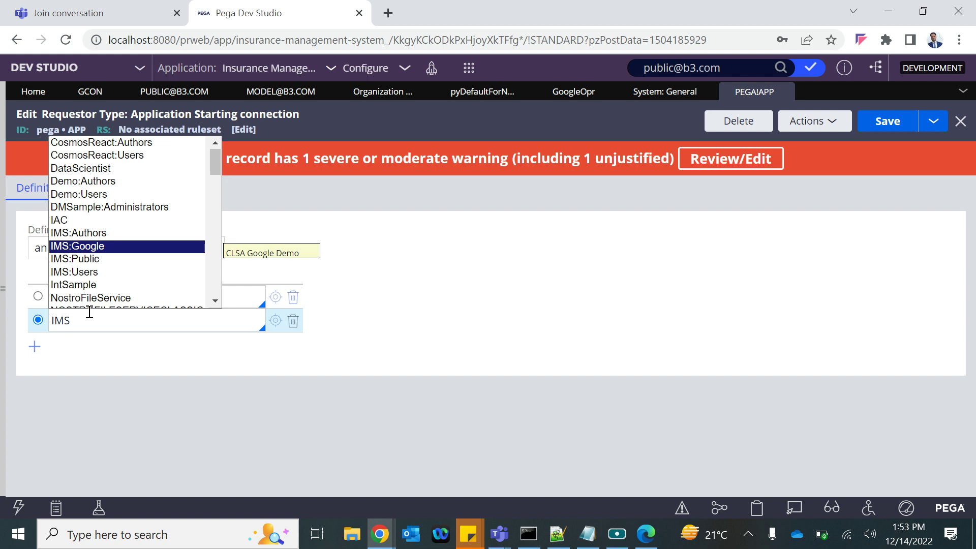
pyautogui.press('Down')
pyautogui.press('Return')
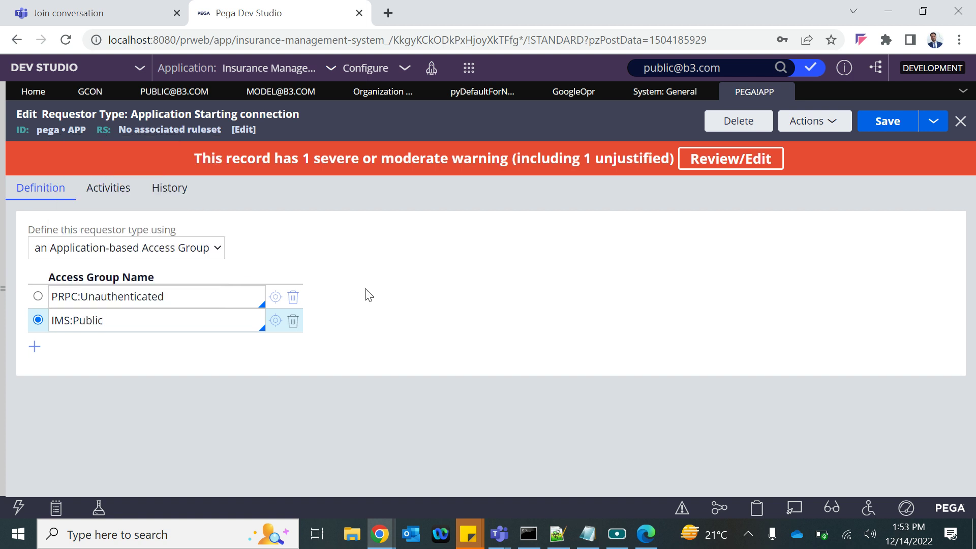
pyautogui.click(885, 122)
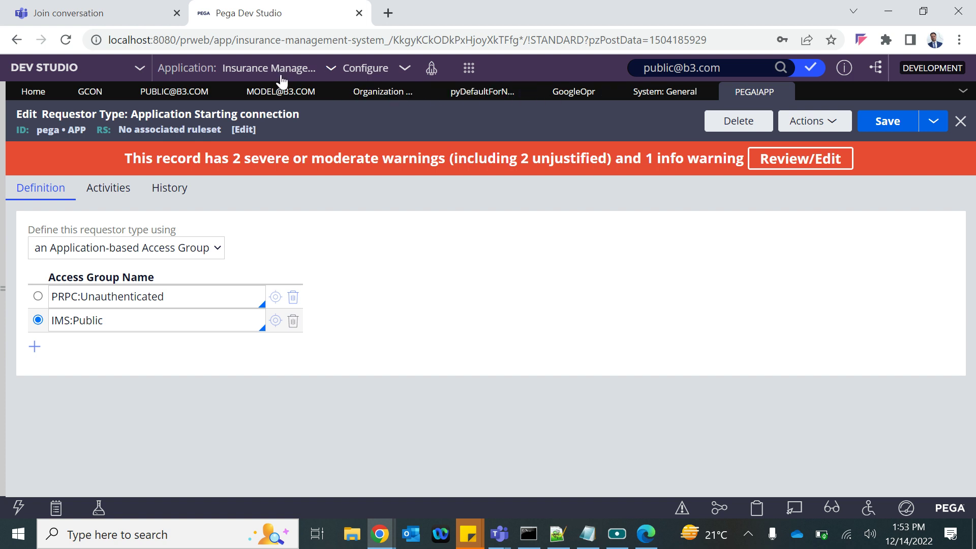
# Return to the GCon authentication service and try saving it again
pyautogui.click(88, 95)
pyautogui.click(898, 116)
pyautogui.click(898, 117)
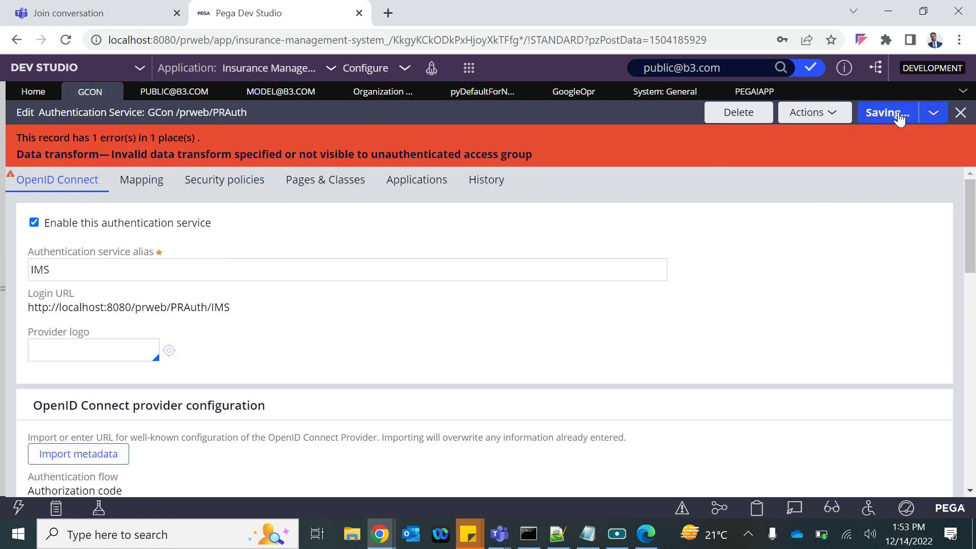
pyautogui.click(897, 117)
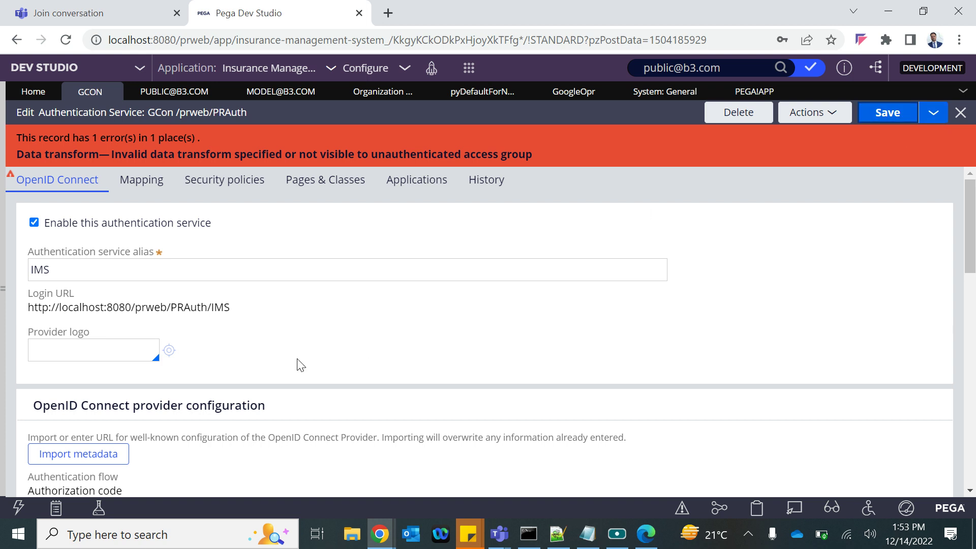
# Clear and reselect GoogleOpr as the data transform under the GCon operator identification, and retry saving the service
pyautogui.scroll(-9, 159, 356)
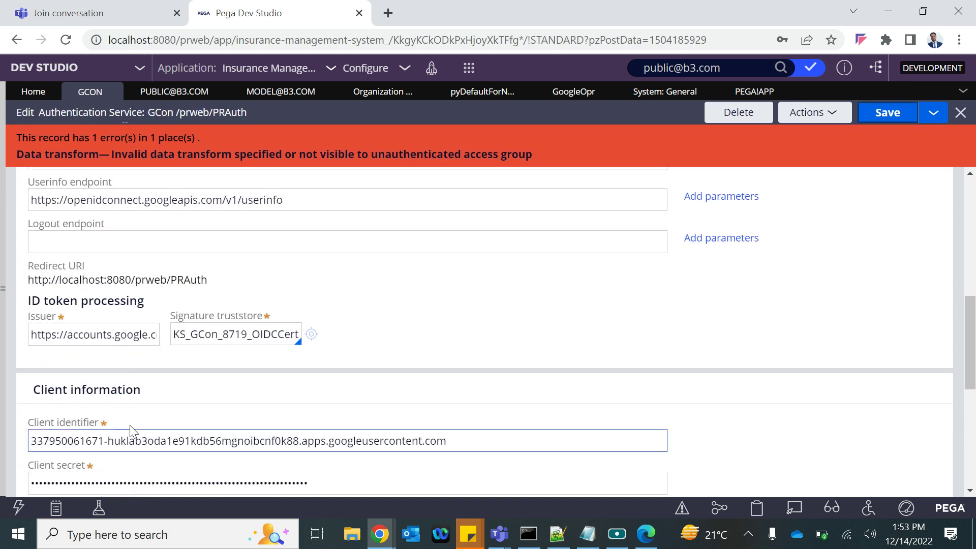
pyautogui.scroll(-7, 130, 425)
pyautogui.scroll(-2, 127, 496)
pyautogui.doubleClick(65, 405)
pyautogui.press('BackSpace')
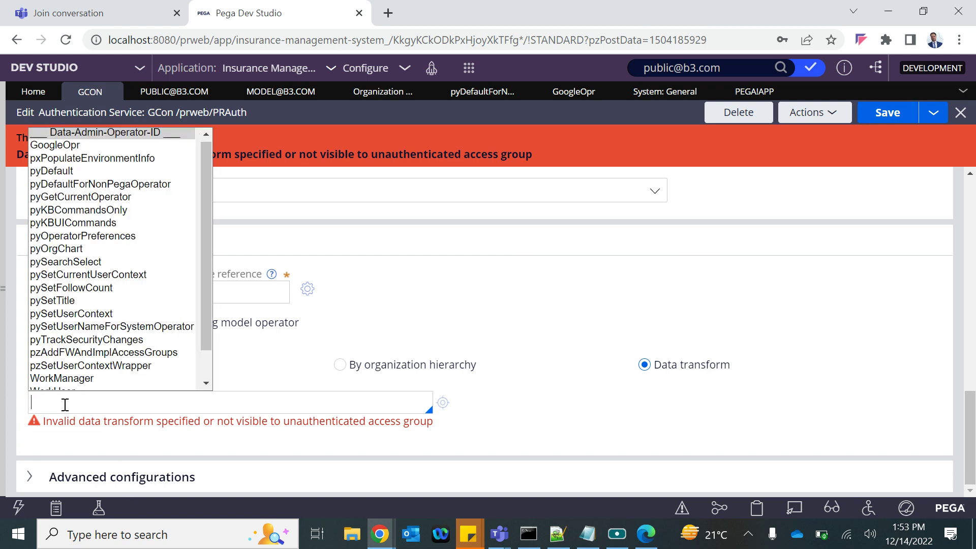
pyautogui.press('Down')
pyautogui.press('Return')
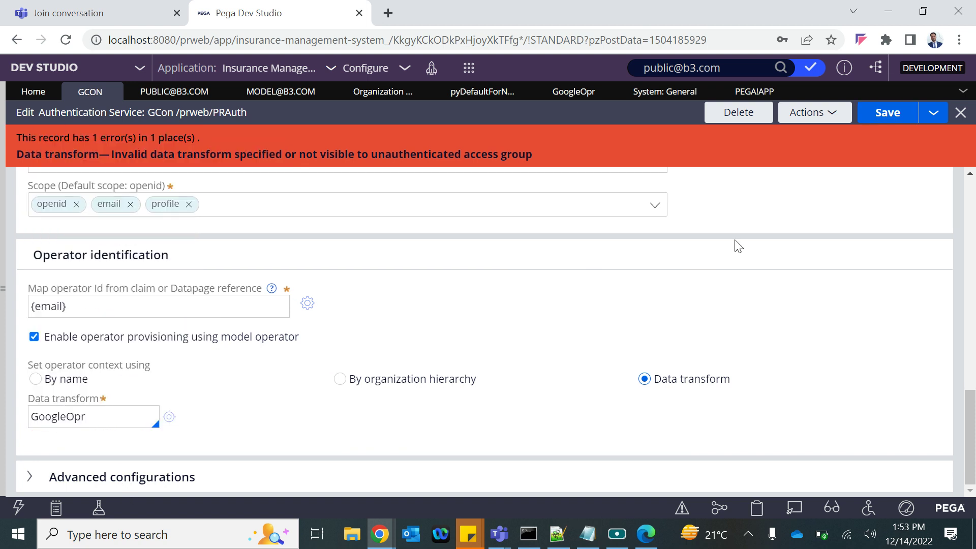
pyautogui.click(887, 112)
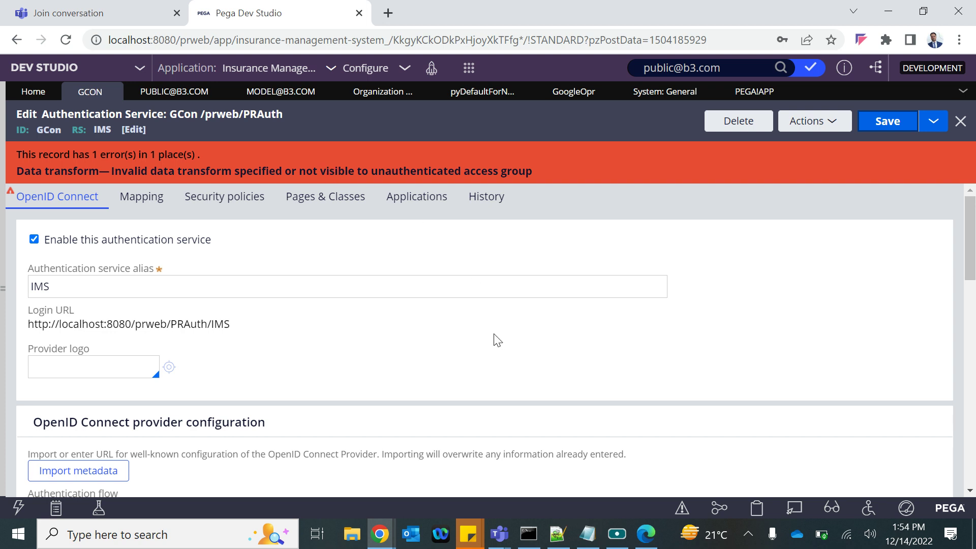
pyautogui.scroll(-10, 498, 340)
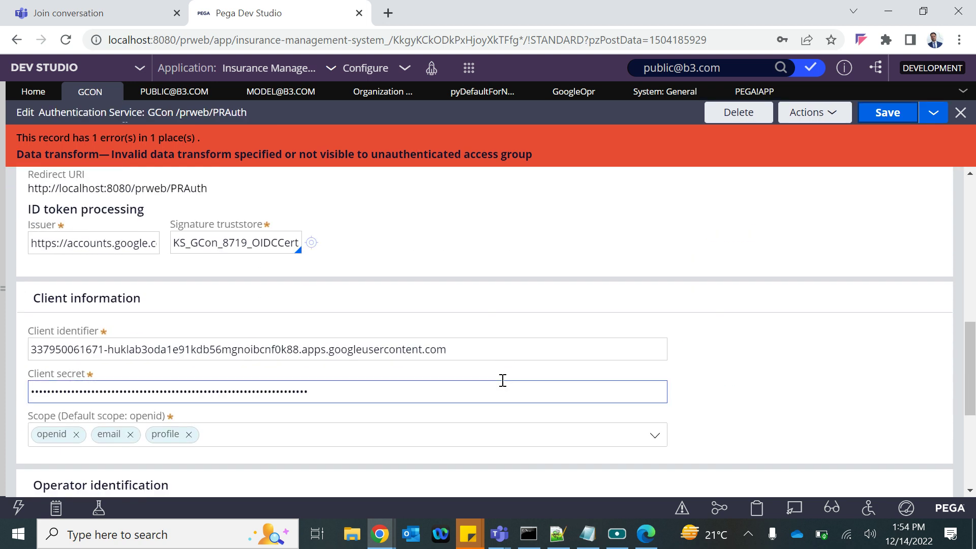
# Open the PRPC:Unauthenticated access group from the APP requestor type and try to save it with application IMS, version 01.01.01
pyautogui.click(734, 92)
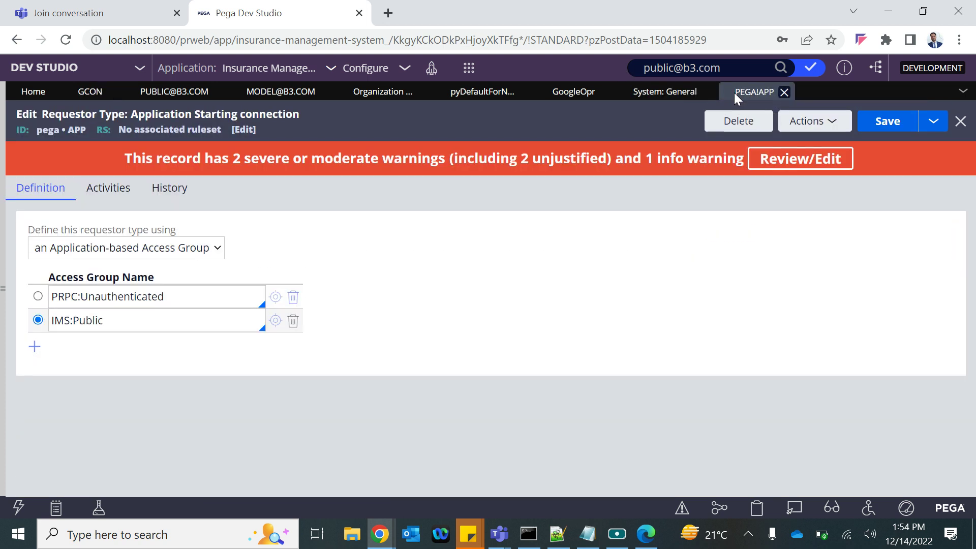
pyautogui.click(39, 298)
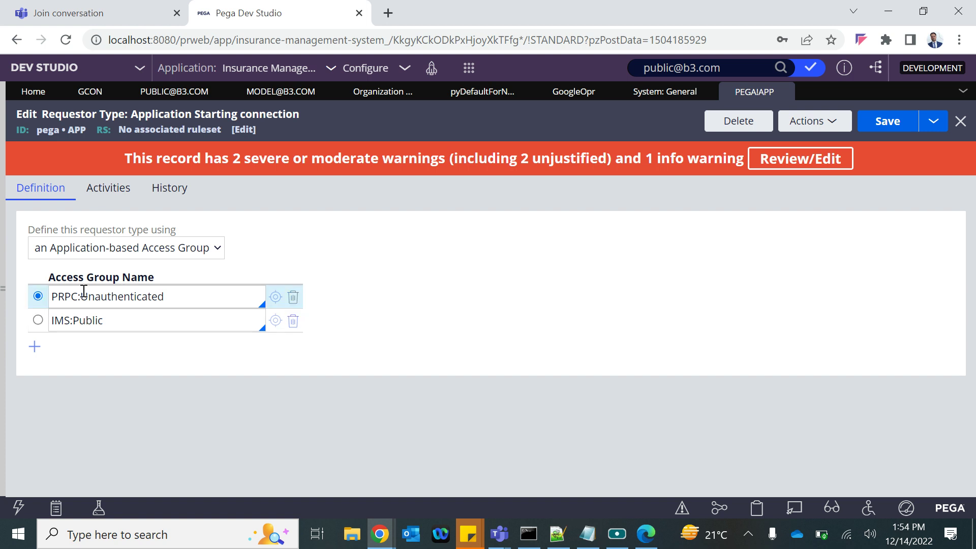
pyautogui.click(270, 298)
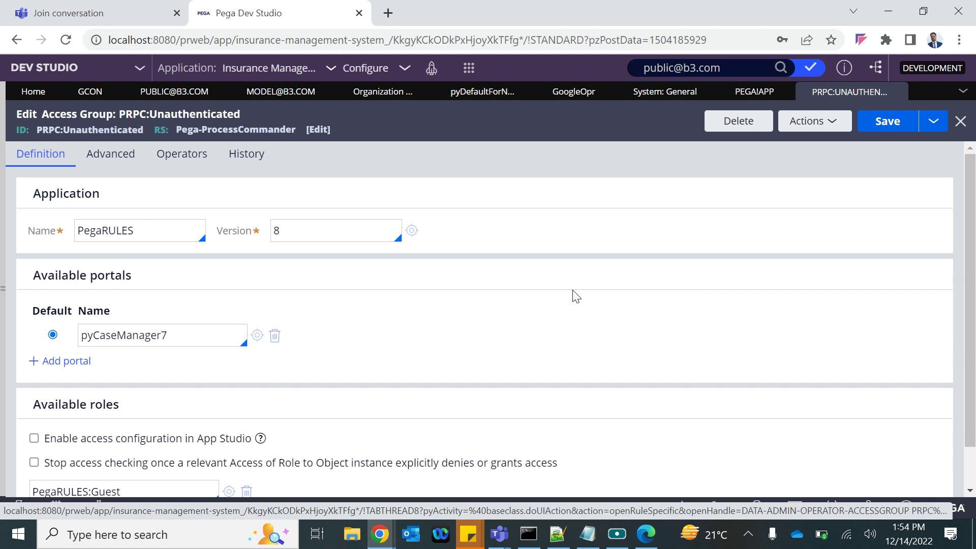
pyautogui.click(118, 161)
pyautogui.doubleClick(121, 231)
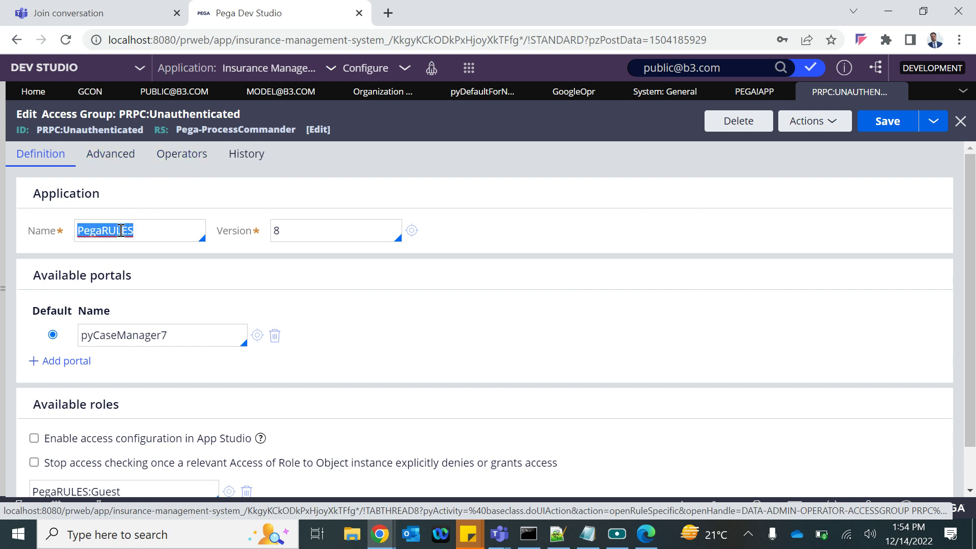
pyautogui.press('BackSpace')
pyautogui.write('IMS')
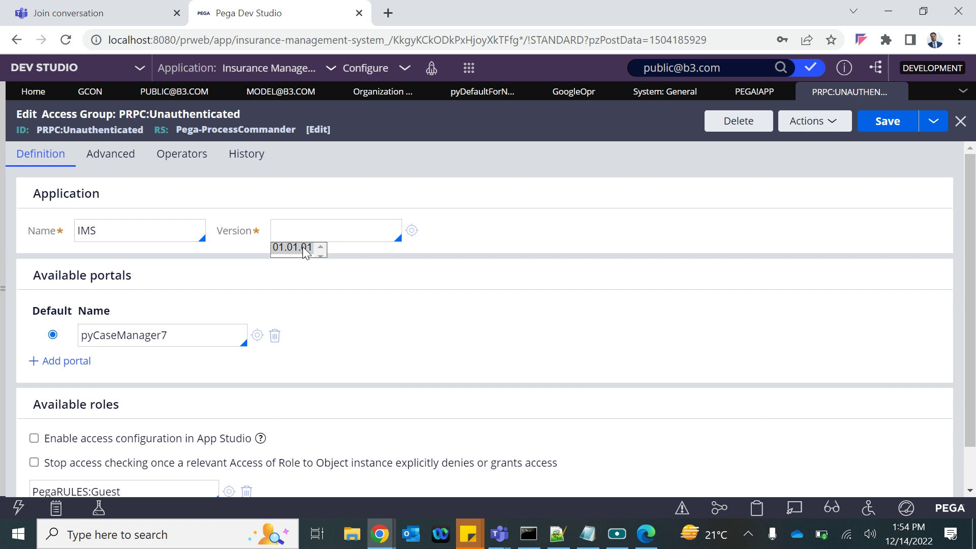
pyautogui.click(300, 249)
pyautogui.click(880, 124)
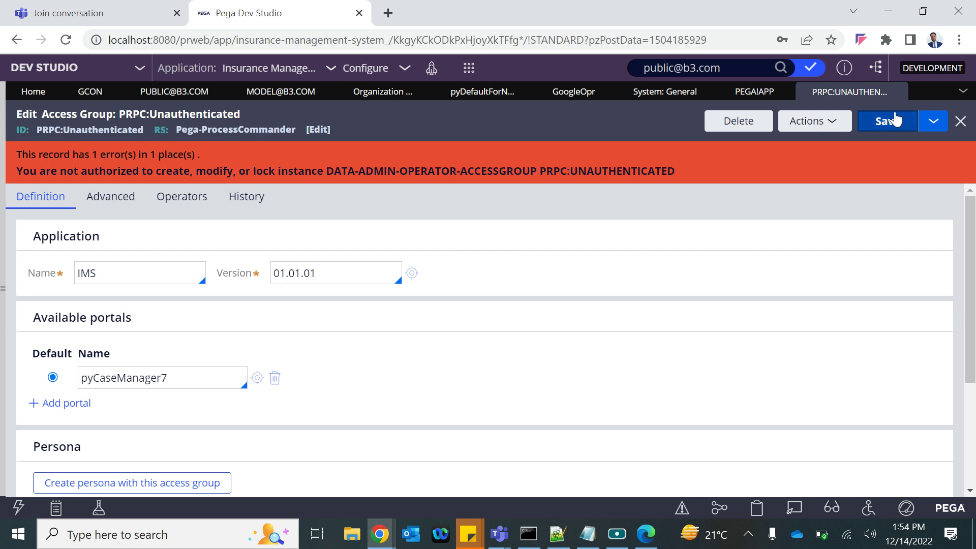
pyautogui.click(817, 125)
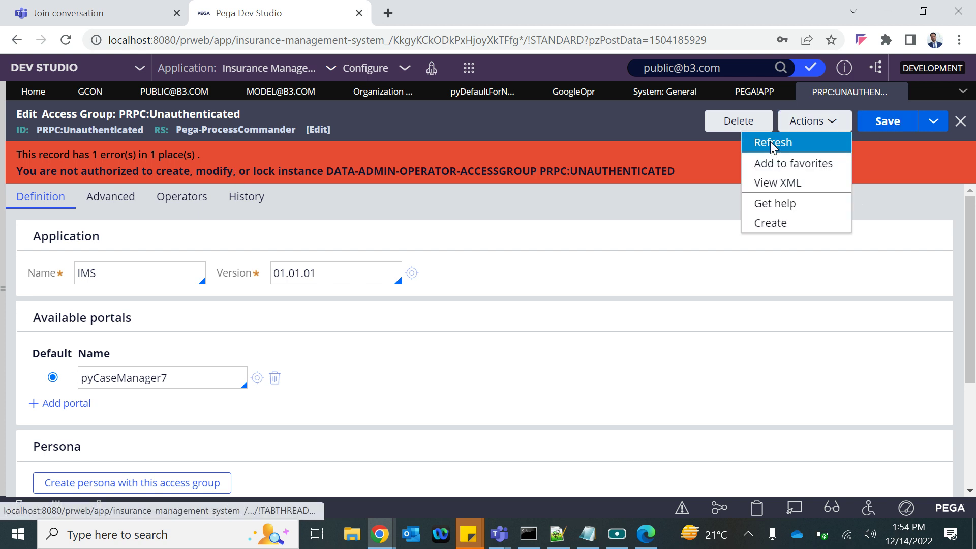
# Select IMS:Public as the active access group of the pega APP requestor type and save it
pyautogui.click(750, 94)
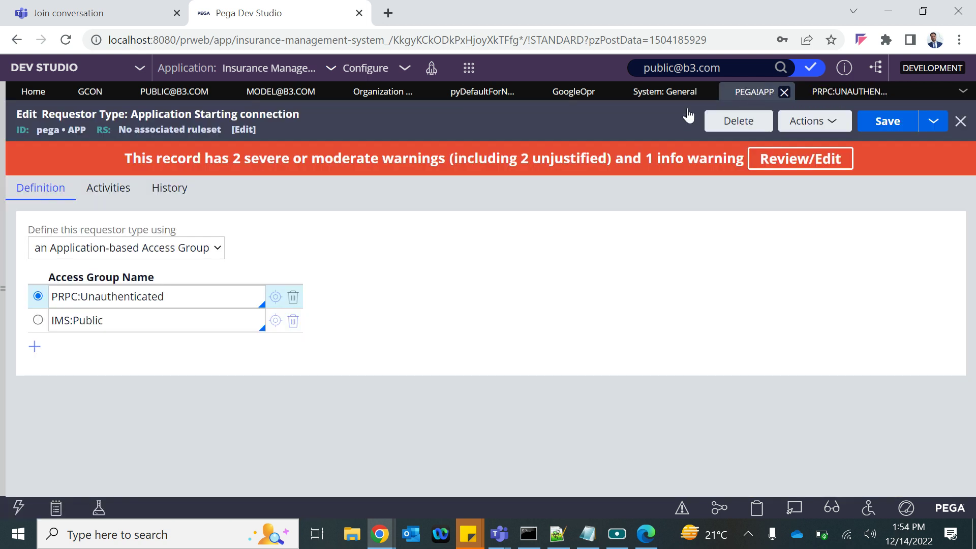
pyautogui.click(38, 320)
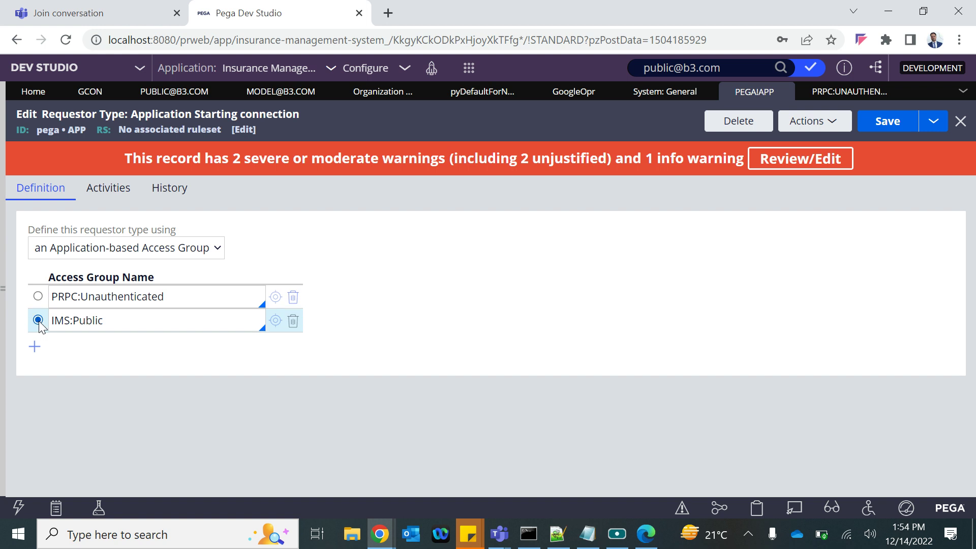
pyautogui.click(893, 122)
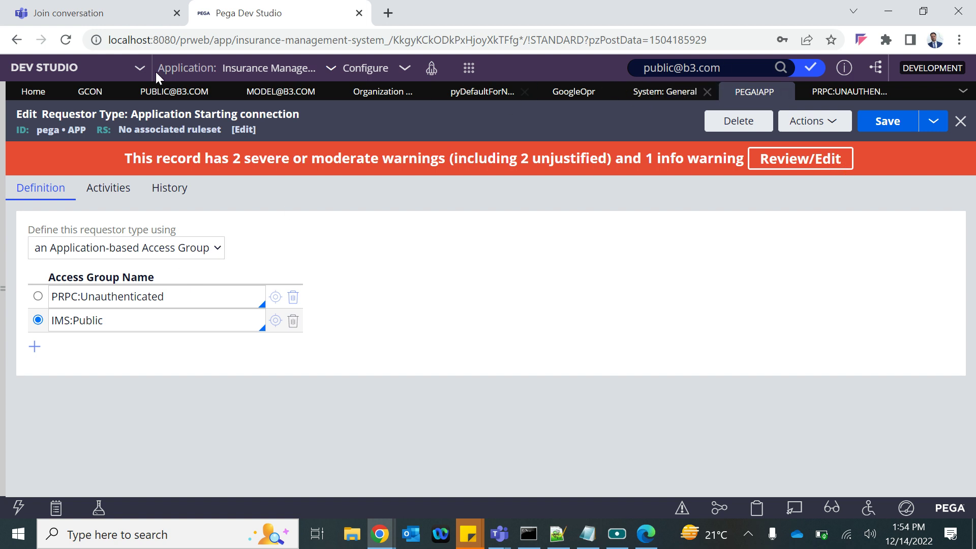
# Try saving the GCon authentication service once more and check its operator identification settings
pyautogui.click(89, 92)
pyautogui.click(912, 113)
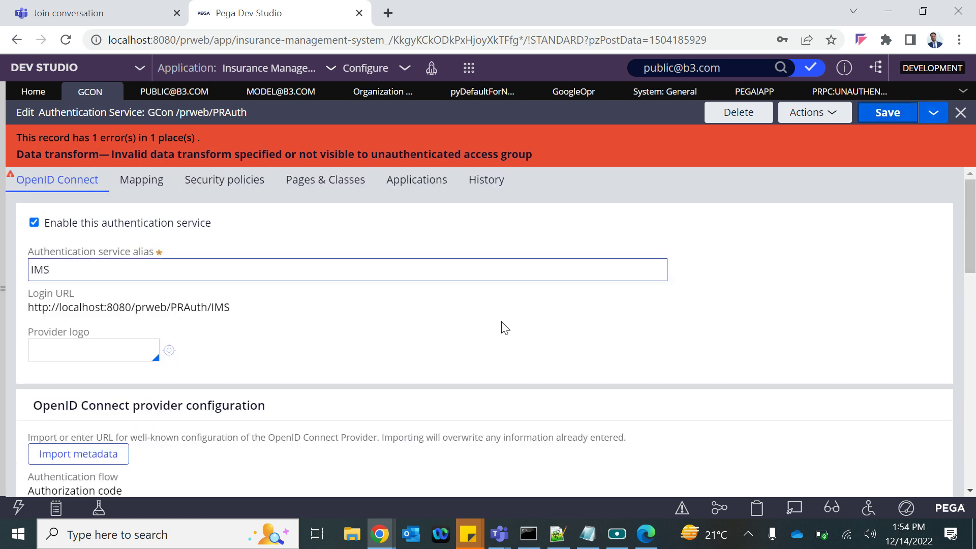
pyautogui.scroll(-15, 314, 381)
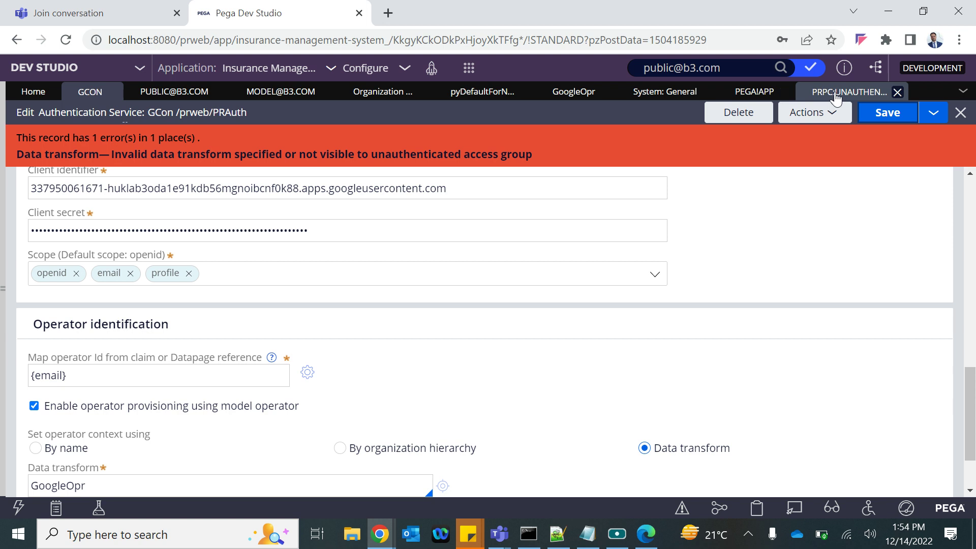
# Define the pega APP requestor type using lists of RuleSets and Roles, with ruleset IMS and role IMS:SysAdm4, and try saving it
pyautogui.click(754, 92)
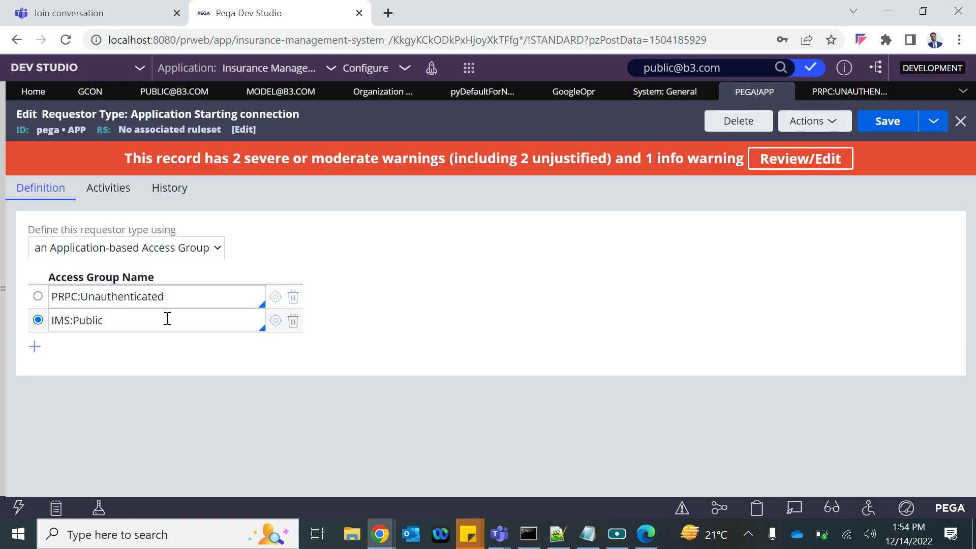
pyautogui.click(122, 248)
pyautogui.click(128, 279)
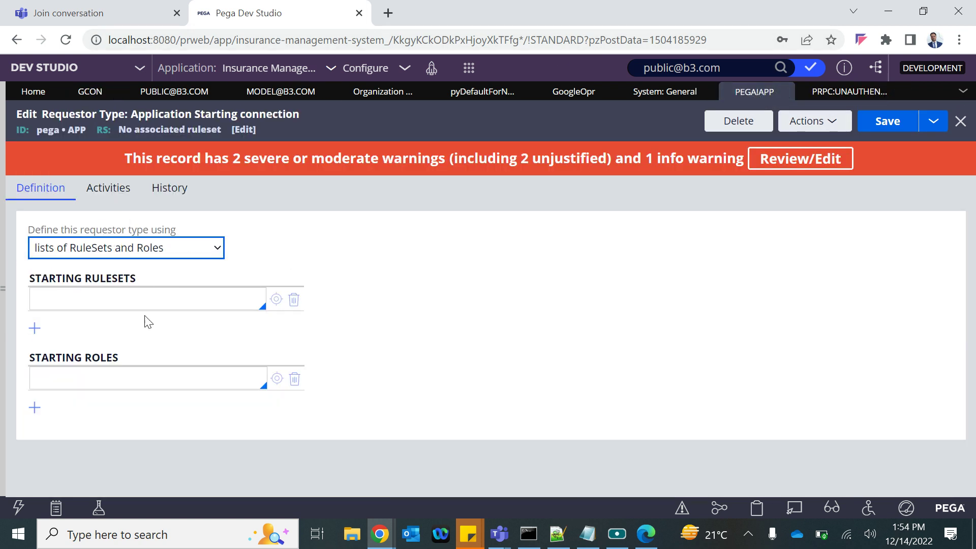
pyautogui.click(82, 294)
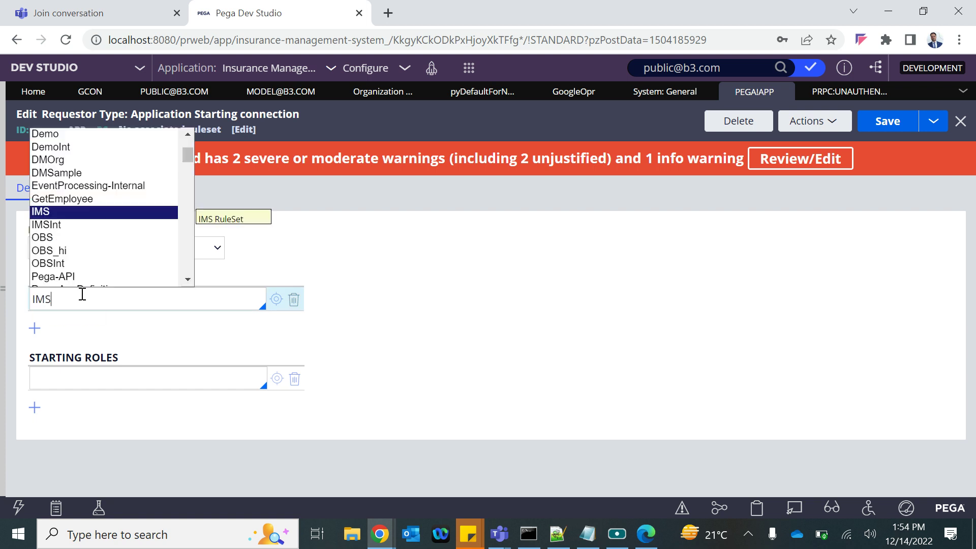
pyautogui.press('Return')
pyautogui.click(53, 368)
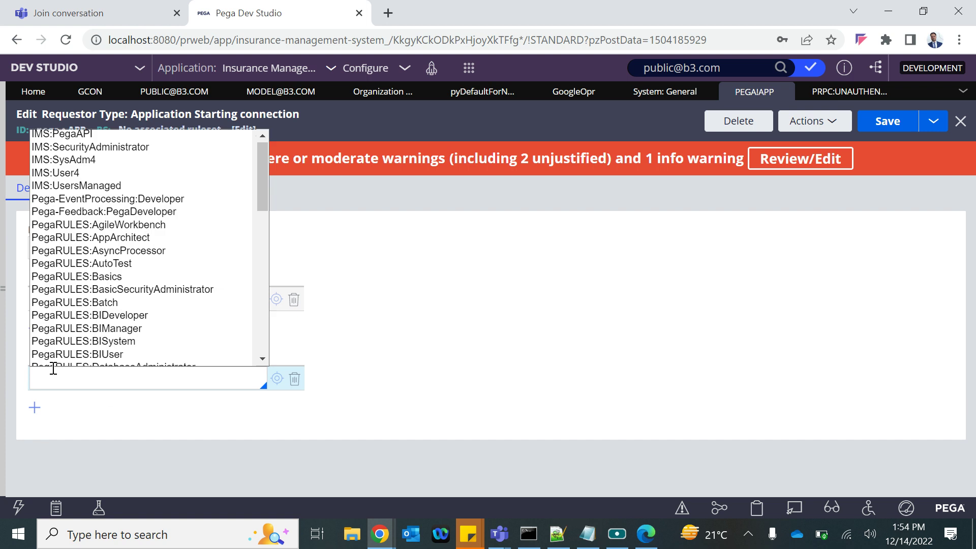
pyautogui.press('Down')
pyautogui.press('Down')
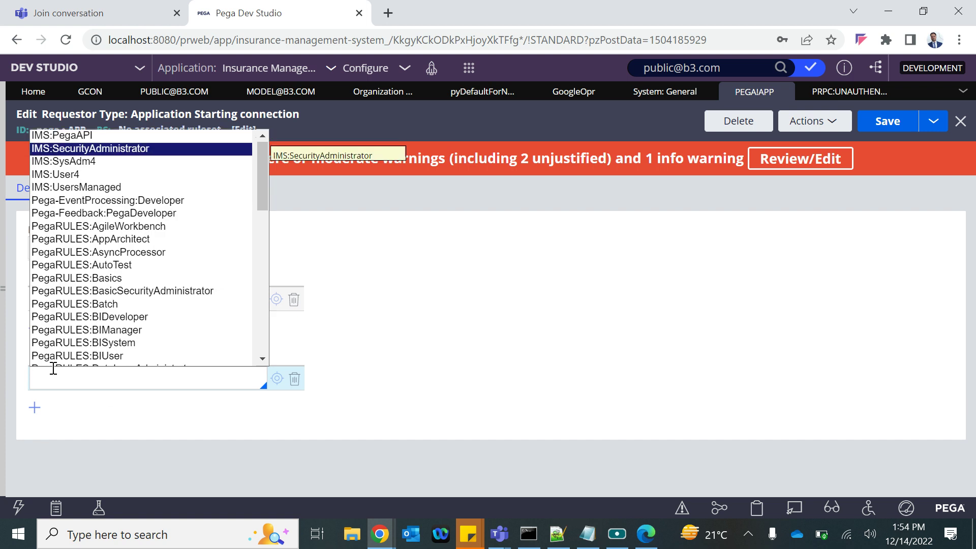
pyautogui.press('Down')
pyautogui.press('Return')
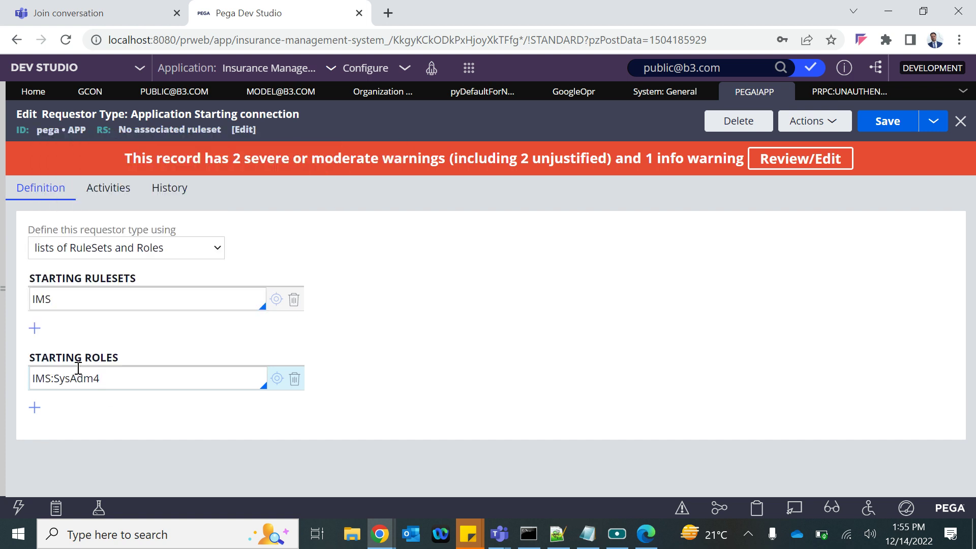
pyautogui.click(891, 131)
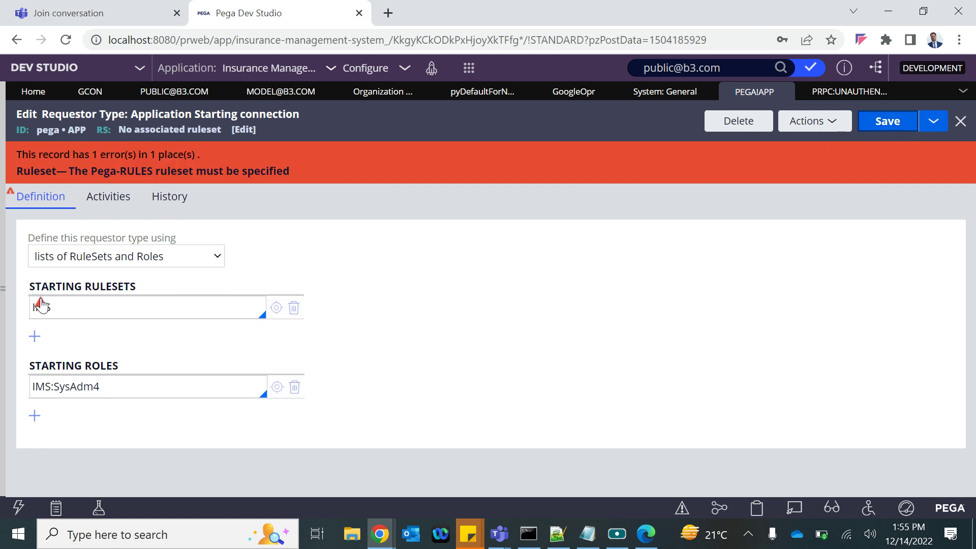
# Add Pega-RULES below IMS in the APP requestor type's starting rulesets and try saving the record
pyautogui.moveTo(42, 304)
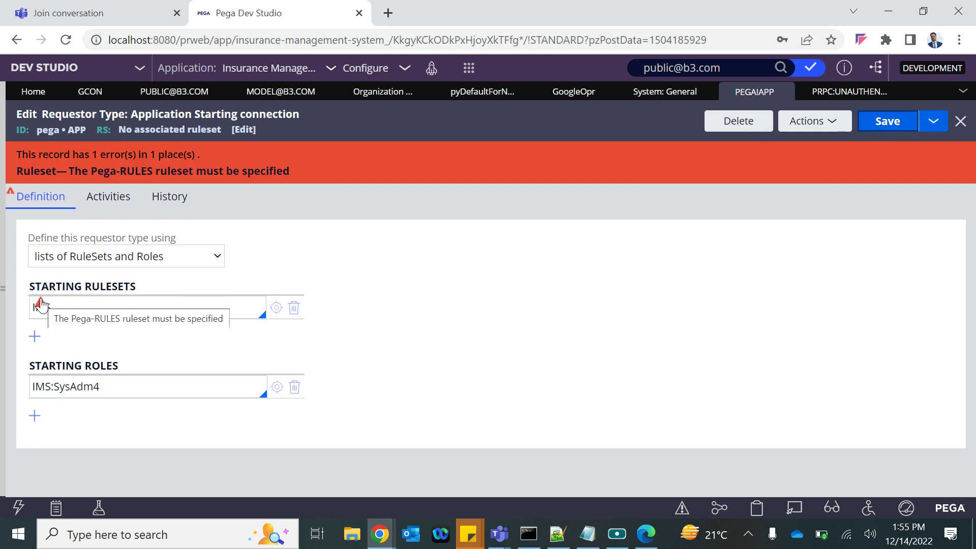
pyautogui.click(34, 335)
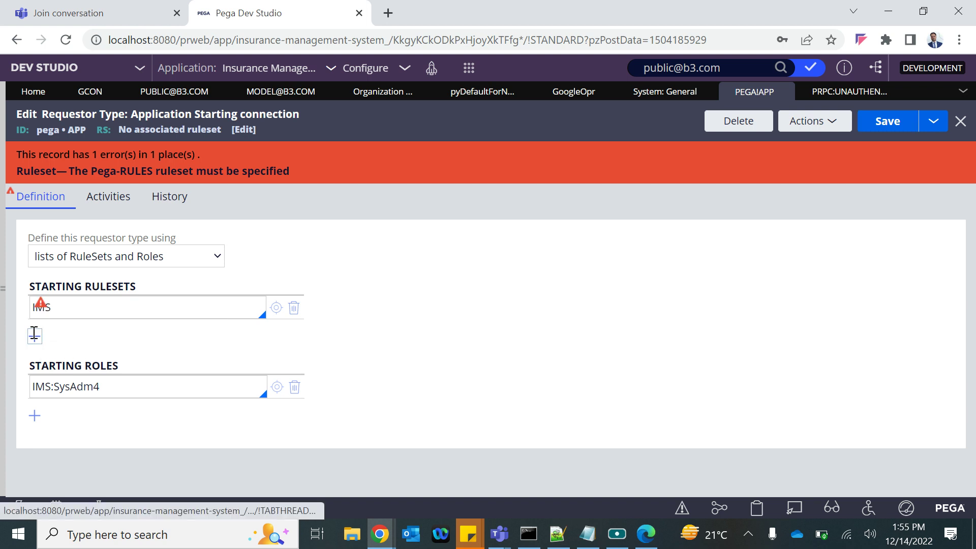
pyautogui.moveTo(39, 311)
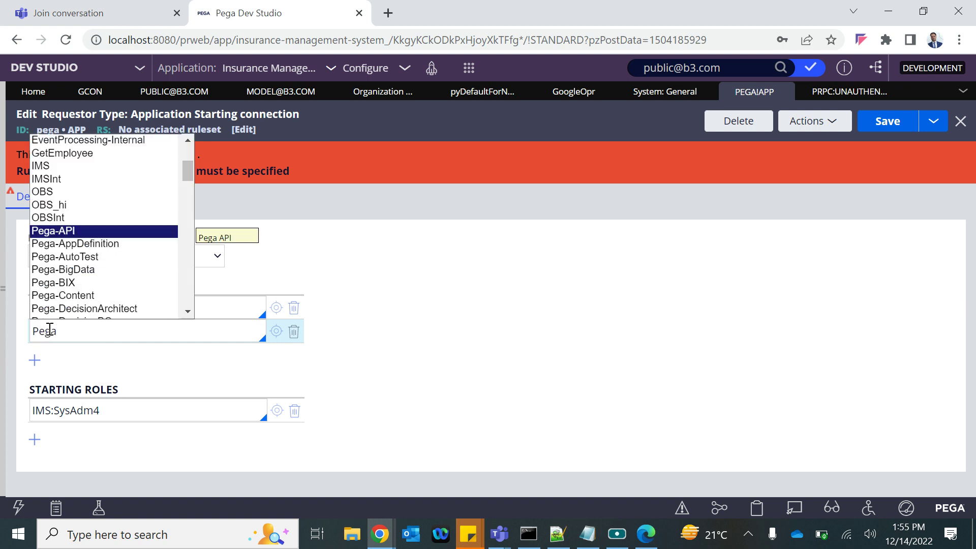
pyautogui.write('R')
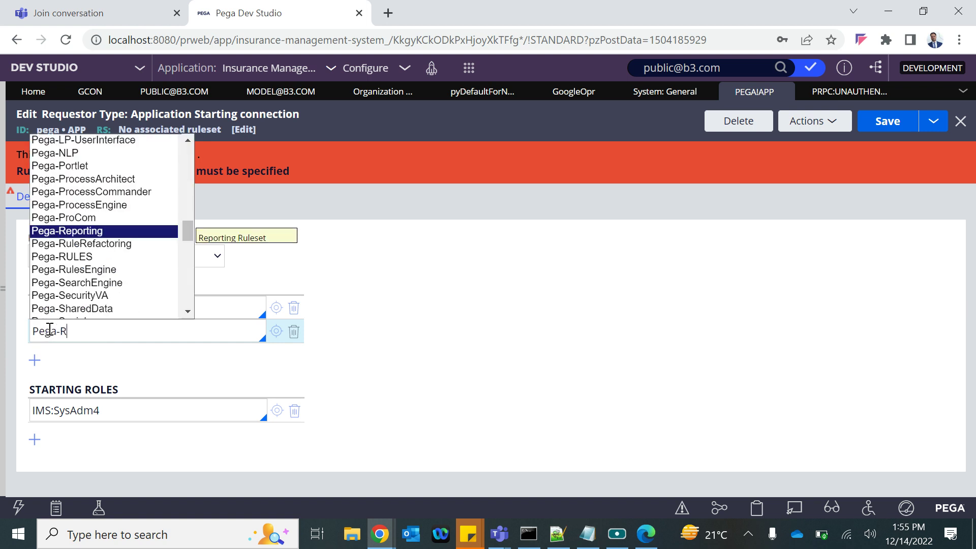
pyautogui.press('Down')
pyautogui.press('Down')
pyautogui.press('Return')
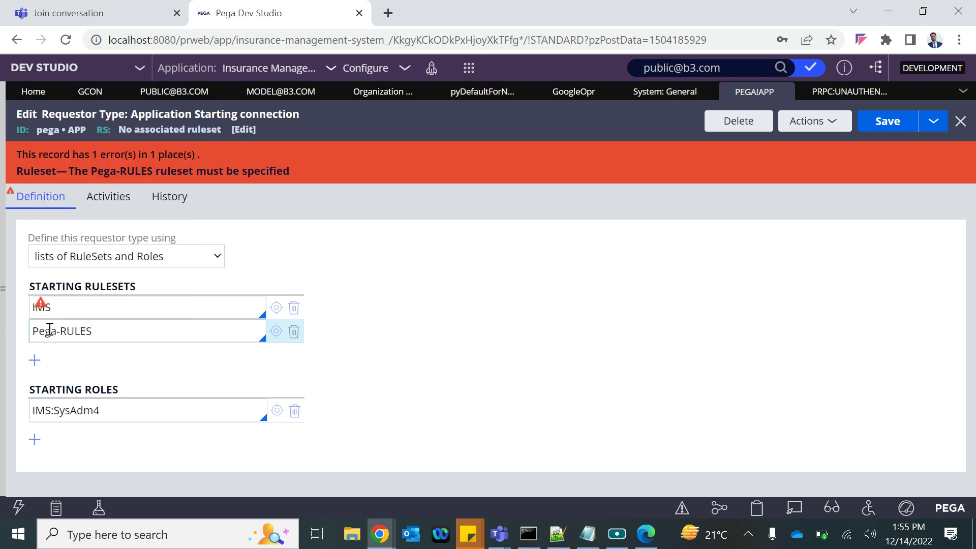
pyautogui.click(897, 125)
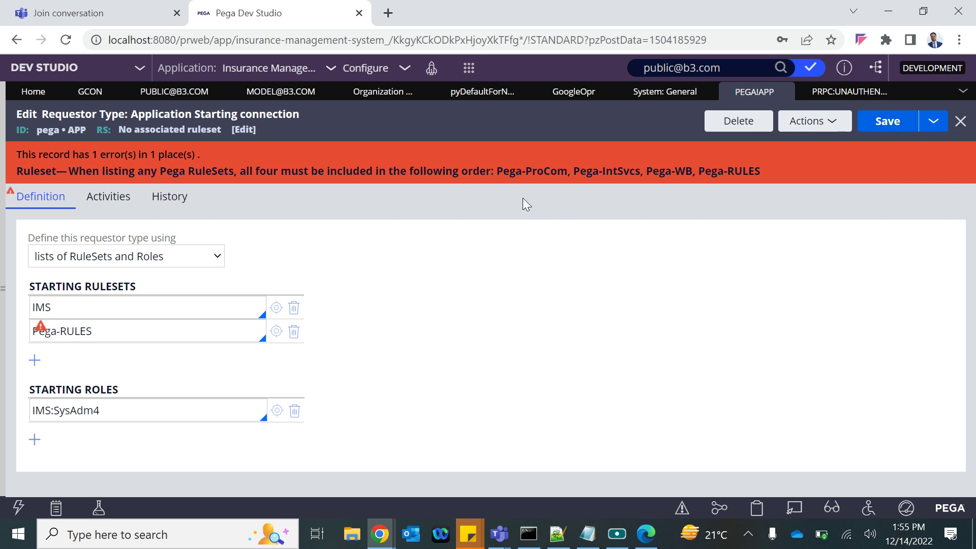
# Replace the Pega-RULES entry in the starting rulesets with Pega-ProCom, copied from the error text
pyautogui.moveTo(502, 174); pyautogui.dragTo(538, 173)
pyautogui.click(502, 174)
pyautogui.moveTo(498, 171); pyautogui.dragTo(567, 172)
pyautogui.hotkey('ctrl', 'c')
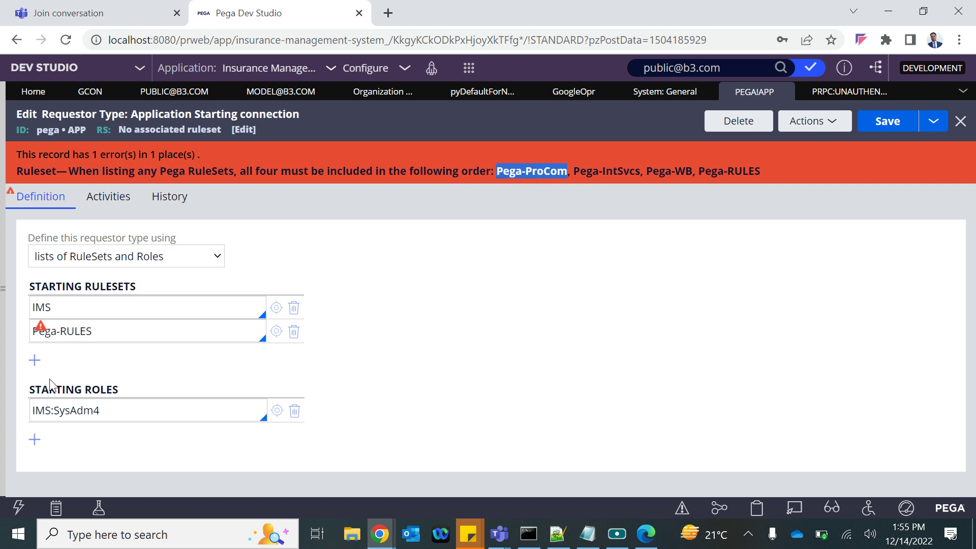
pyautogui.click(42, 331)
pyautogui.hotkey('ctrl', 'a')
pyautogui.hotkey('ctrl', 'v')
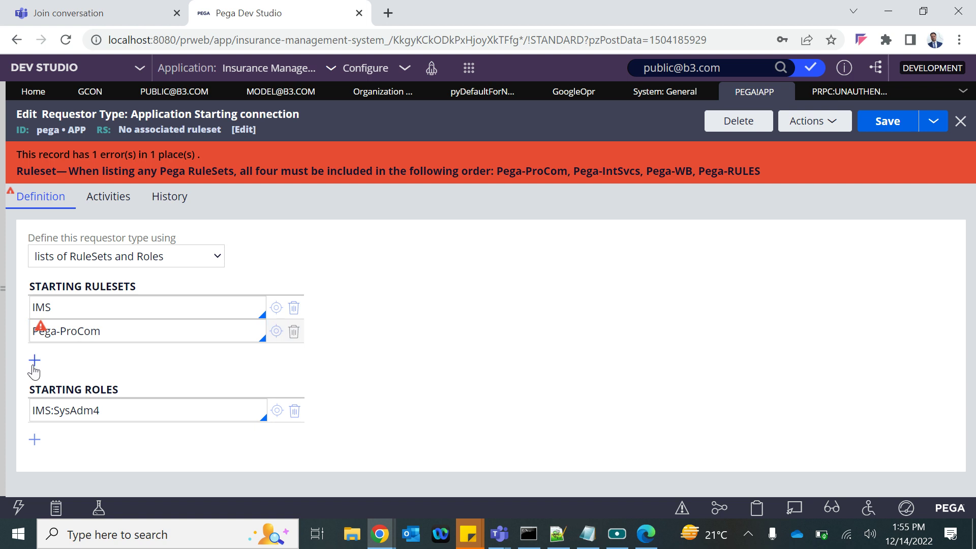
# Append Pega-IntSvcs and Pega-WB, in that order, to the starting rulesets below Pega-ProCom
pyautogui.click(35, 362)
pyautogui.moveTo(575, 170); pyautogui.dragTo(645, 171)
pyautogui.hotkey('ctrl', 'c')
pyautogui.click(117, 359)
pyautogui.hotkey('ctrl', 'v')
pyautogui.press('BackSpace')
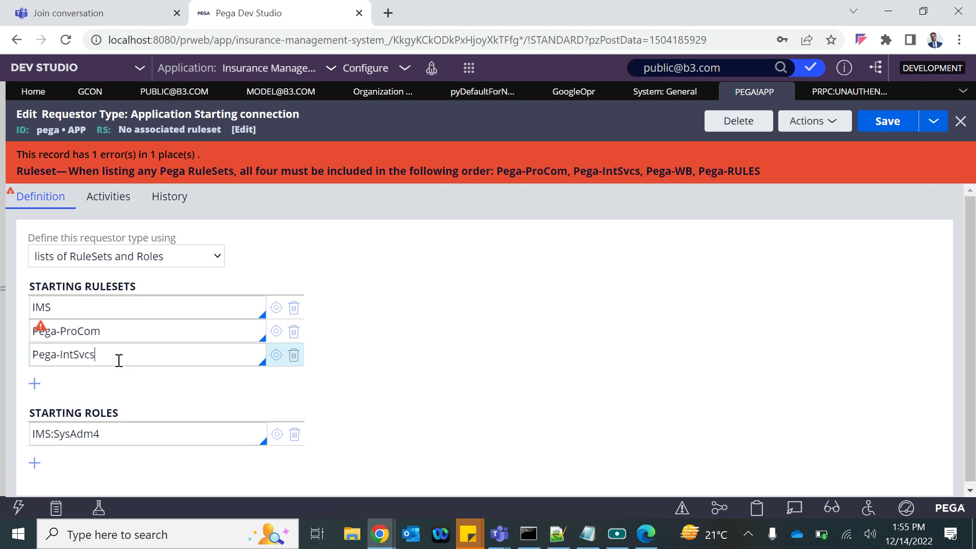
pyautogui.moveTo(647, 170); pyautogui.dragTo(694, 172)
pyautogui.hotkey('ctrl', 'c')
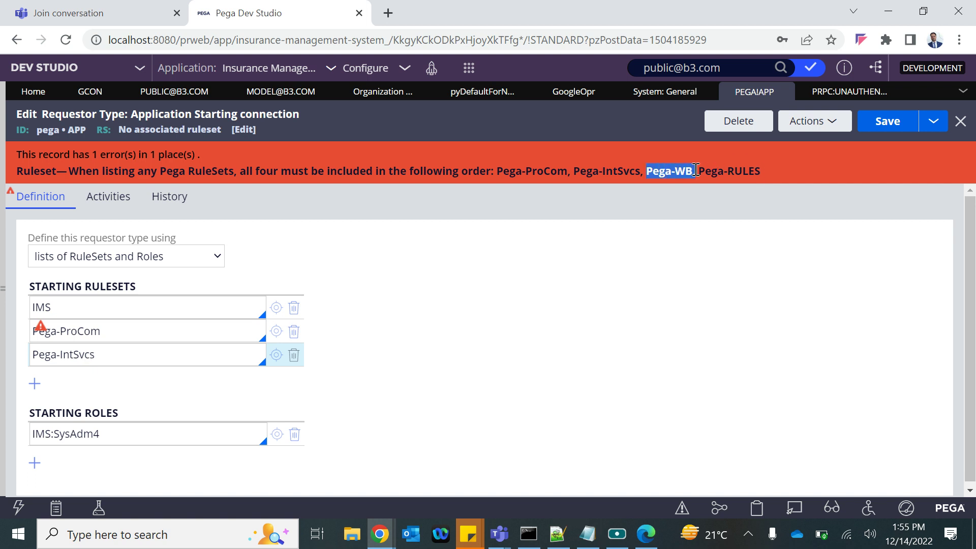
pyautogui.click(35, 384)
pyautogui.click(62, 388)
pyautogui.hotkey('ctrl', 'v')
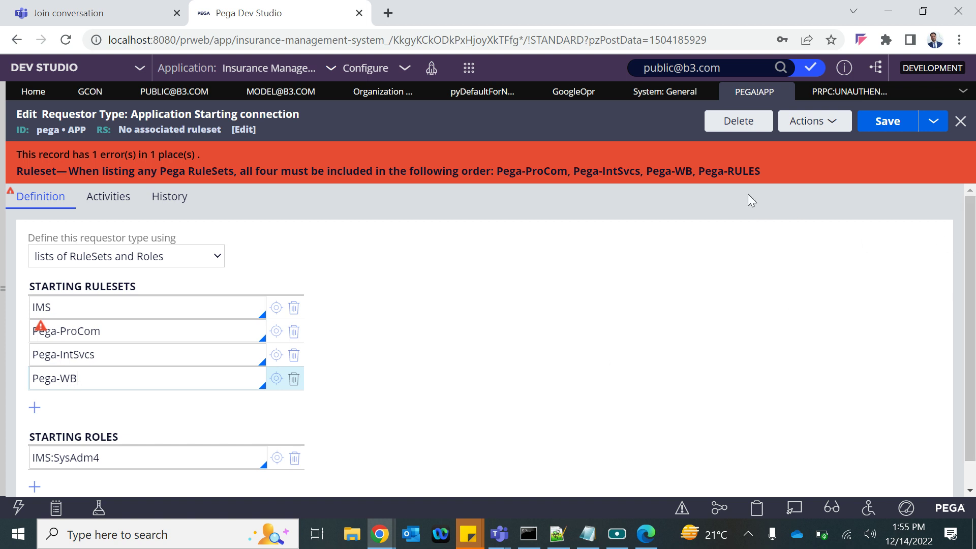
# Append Pega-RULES as the last starting ruleset and save the APP requestor type
pyautogui.moveTo(700, 171); pyautogui.dragTo(761, 171)
pyautogui.hotkey('ctrl', 'c')
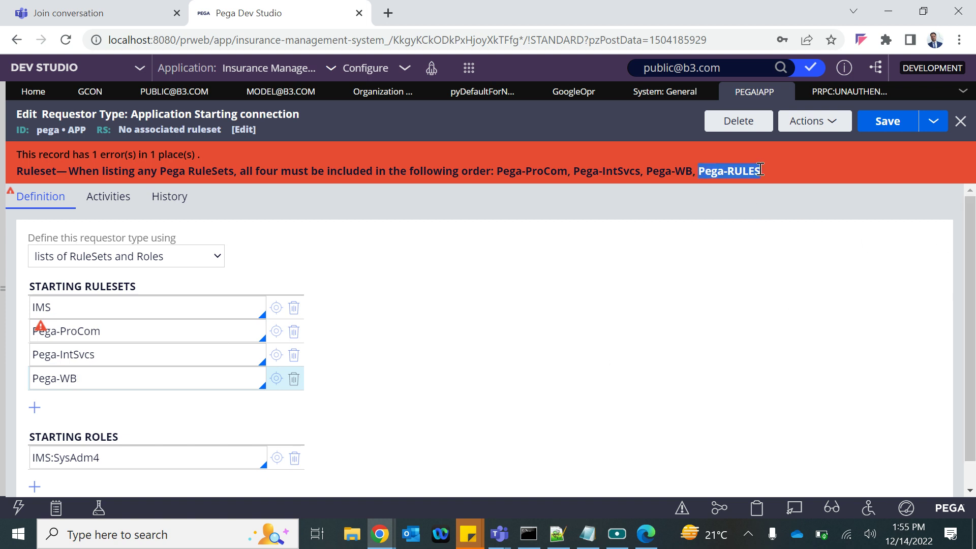
pyautogui.click(35, 407)
pyautogui.click(53, 403)
pyautogui.hotkey('ctrl', 'v')
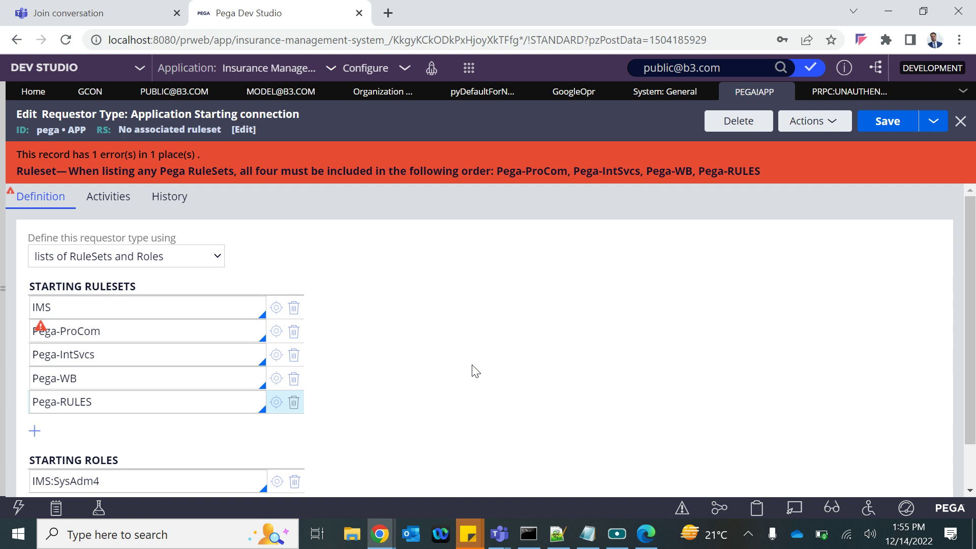
pyautogui.click(885, 122)
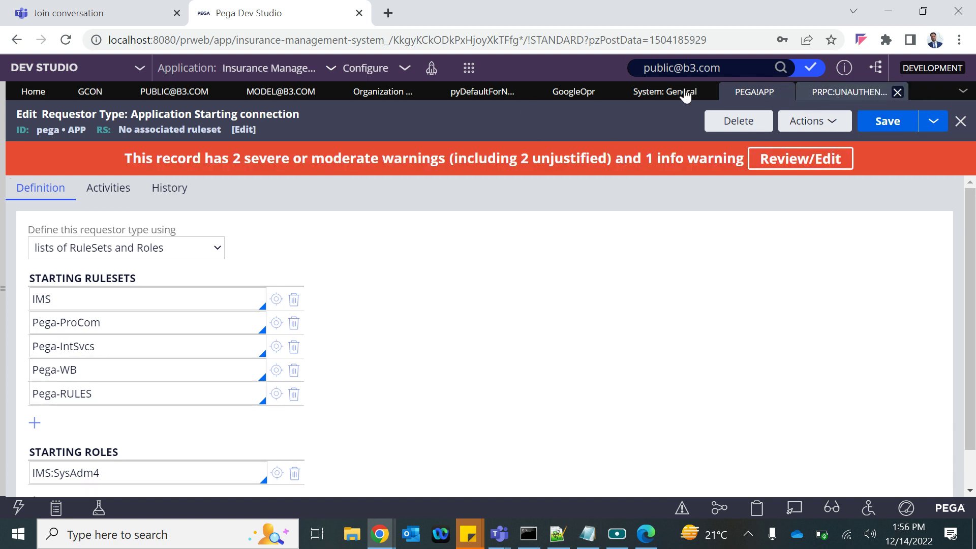
# Try saving the GCon authentication service with the GoogleOpr data transform and refresh the record
pyautogui.click(108, 91)
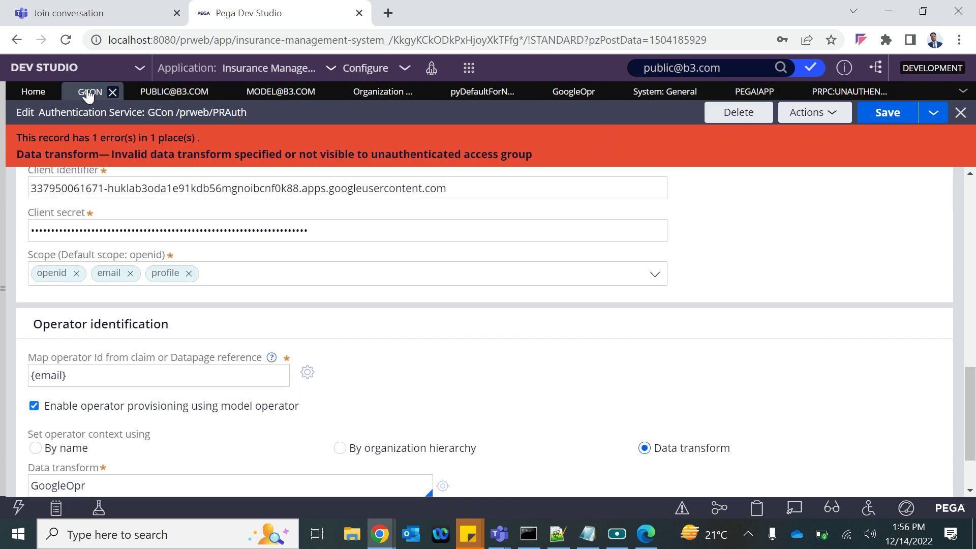
pyautogui.click(870, 116)
pyautogui.click(871, 115)
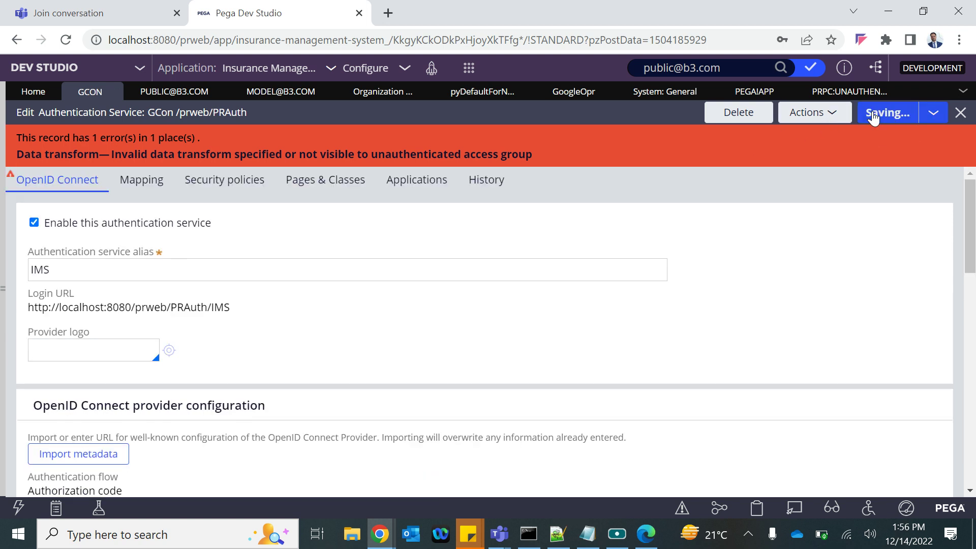
pyautogui.click(816, 118)
pyautogui.click(794, 130)
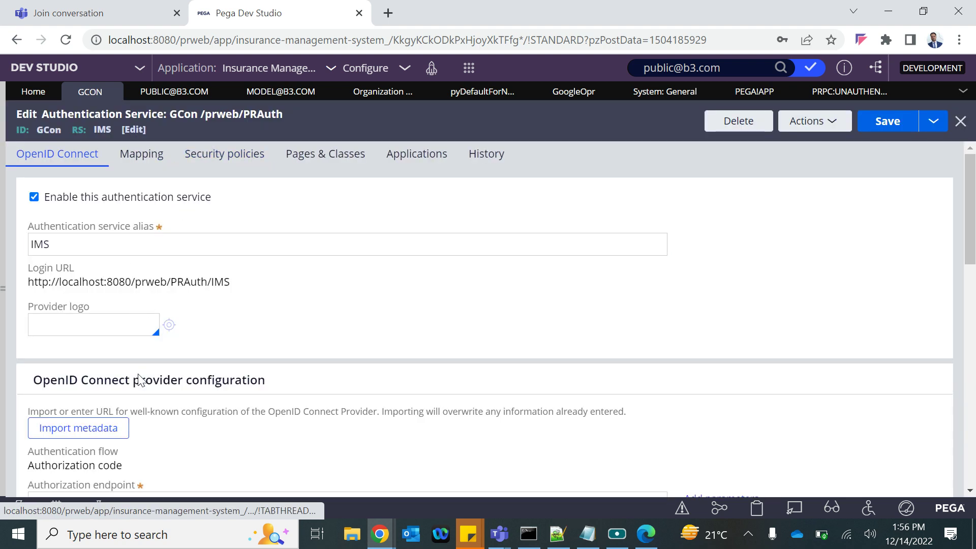
# Set GoogleOpr as the data transform for GCon's operator identification and try saving the service
pyautogui.scroll(-15, 147, 391)
pyautogui.scroll(-1, 158, 407)
pyautogui.doubleClick(74, 418)
pyautogui.press('BackSpace')
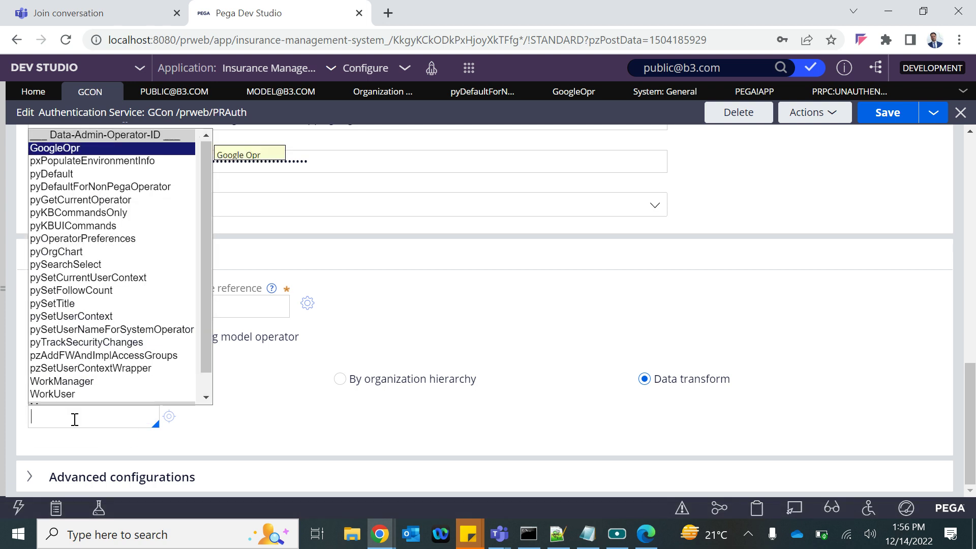
pyautogui.press('Return')
pyautogui.click(883, 123)
# Replace GoogleOpr with a built-in data transform in GCon's operator identification and save the authentication service
pyautogui.scroll(-15, 276, 343)
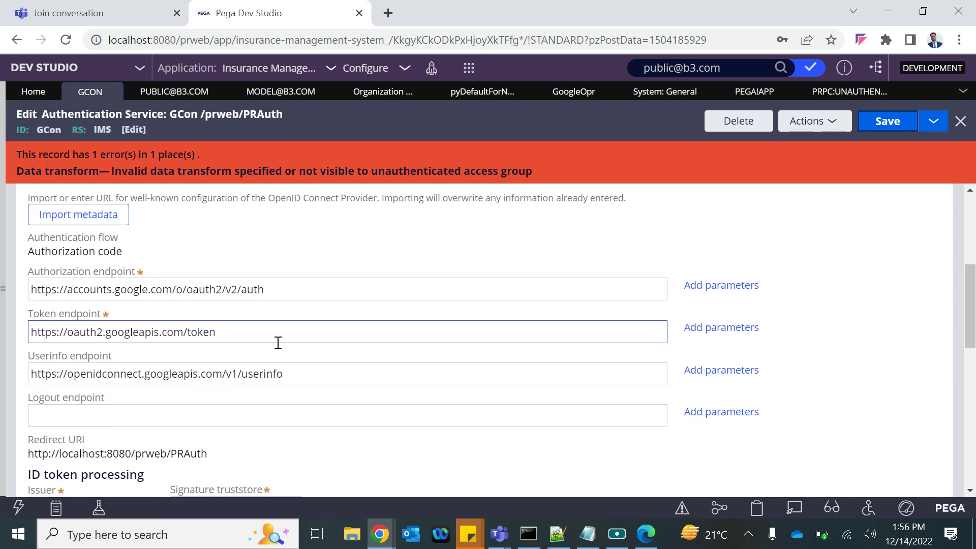
pyautogui.doubleClick(52, 407)
pyautogui.press('BackSpace')
pyautogui.press('Down')
pyautogui.press('Down')
pyautogui.press('Down')
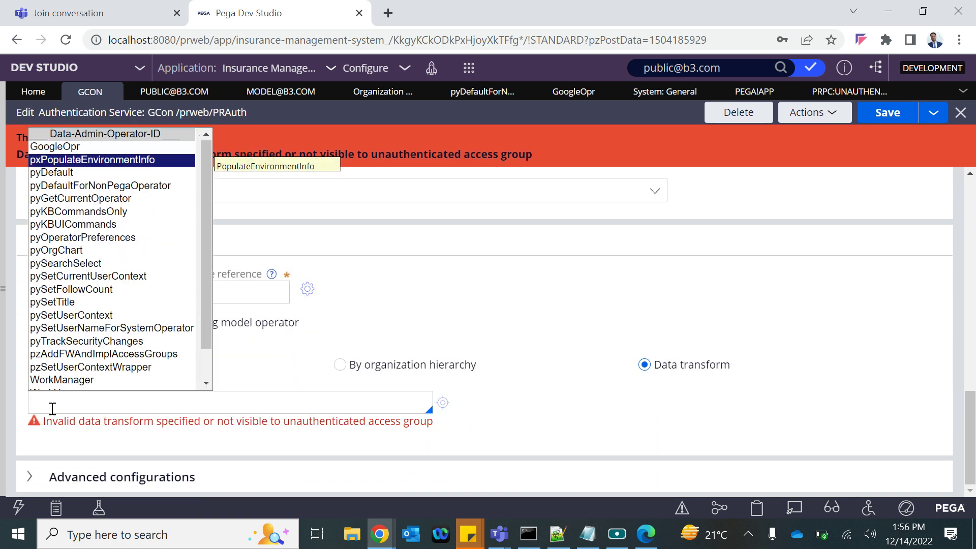
pyautogui.press('Return')
pyautogui.click(880, 113)
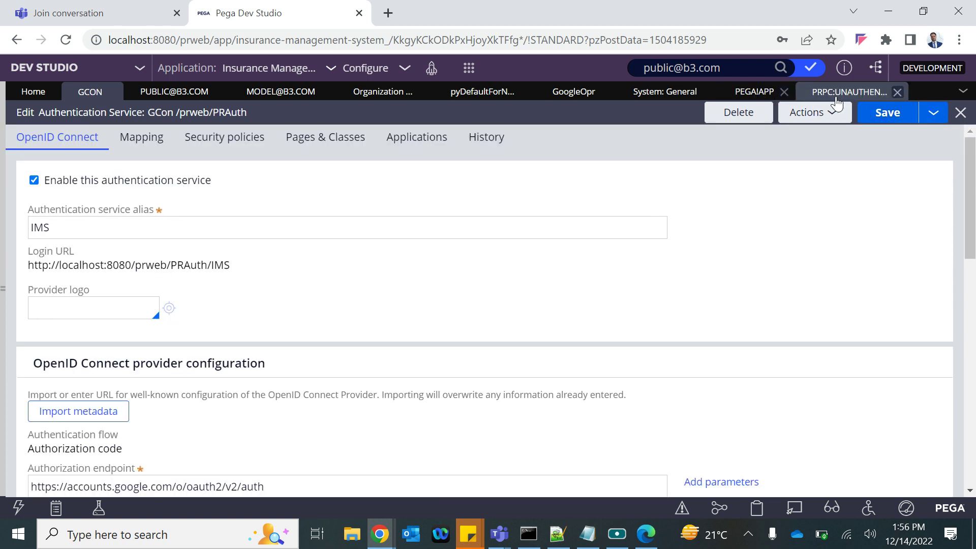
# Define the APP requestor type by an application-based access group with PRPC:Unauthenticated active, remove IMS:Public, and save it
pyautogui.click(742, 91)
pyautogui.click(98, 249)
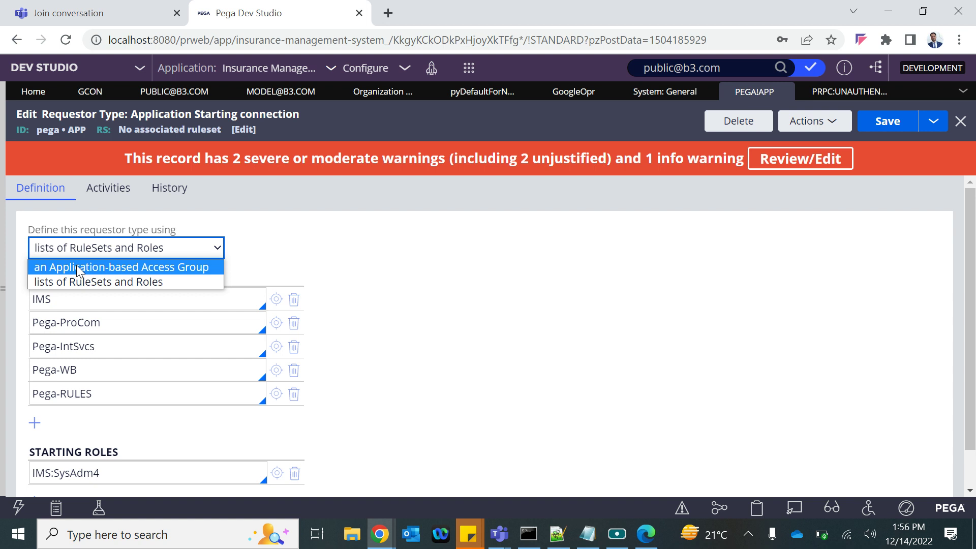
pyautogui.click(72, 266)
pyautogui.click(38, 297)
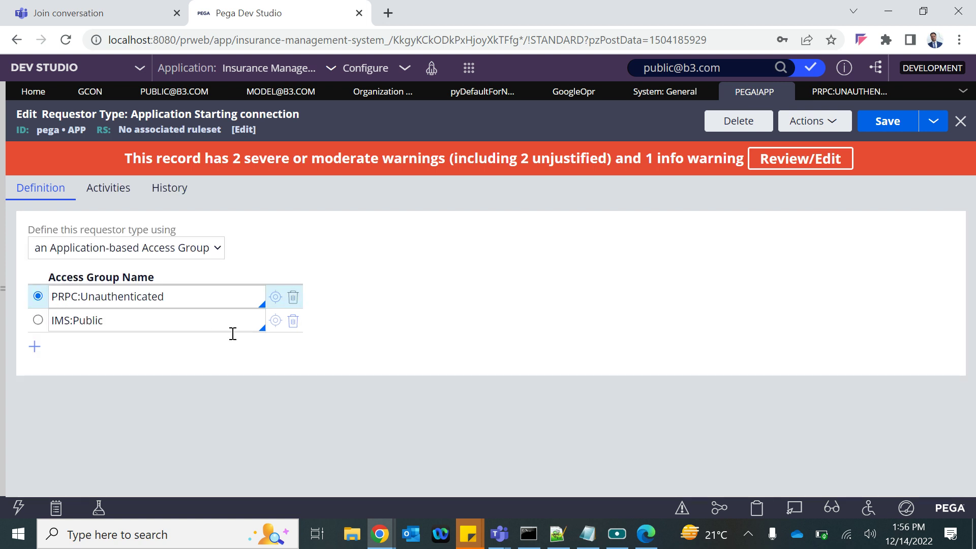
pyautogui.click(292, 321)
pyautogui.click(888, 124)
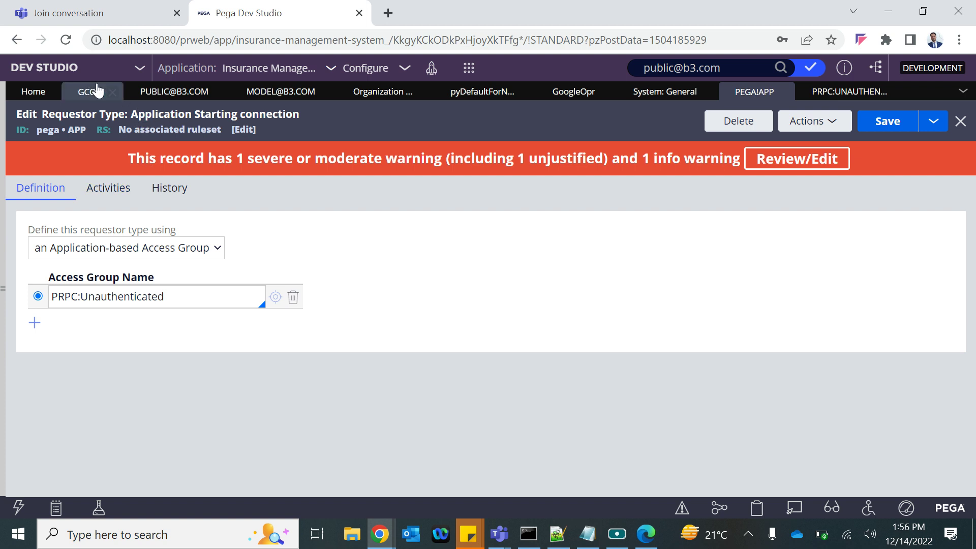
# Review the GCon settings, the GoogleOpr data transform, and the Organization Unit and Operator ID instances
pyautogui.click(87, 99)
pyautogui.scroll(-10, 288, 354)
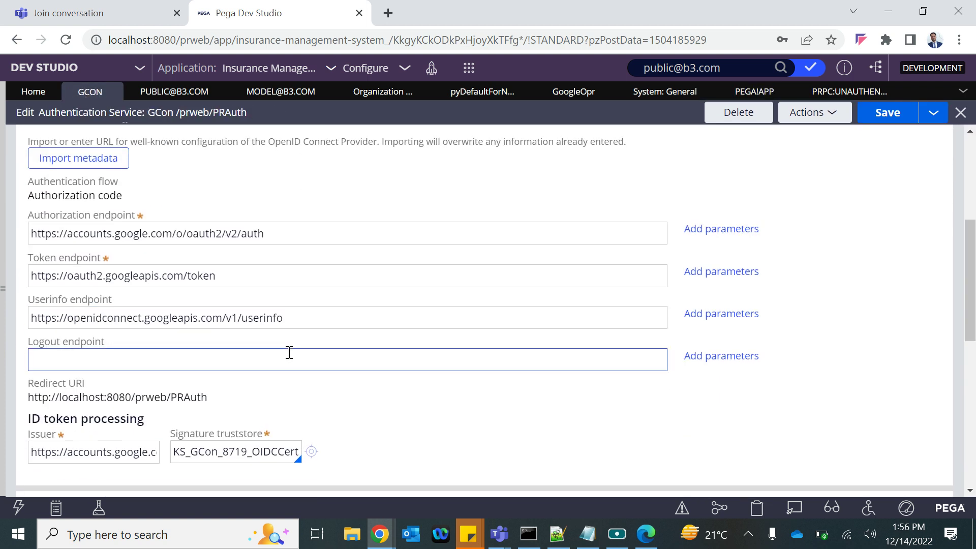
pyautogui.scroll(-4, 288, 353)
pyautogui.scroll(14, 159, 404)
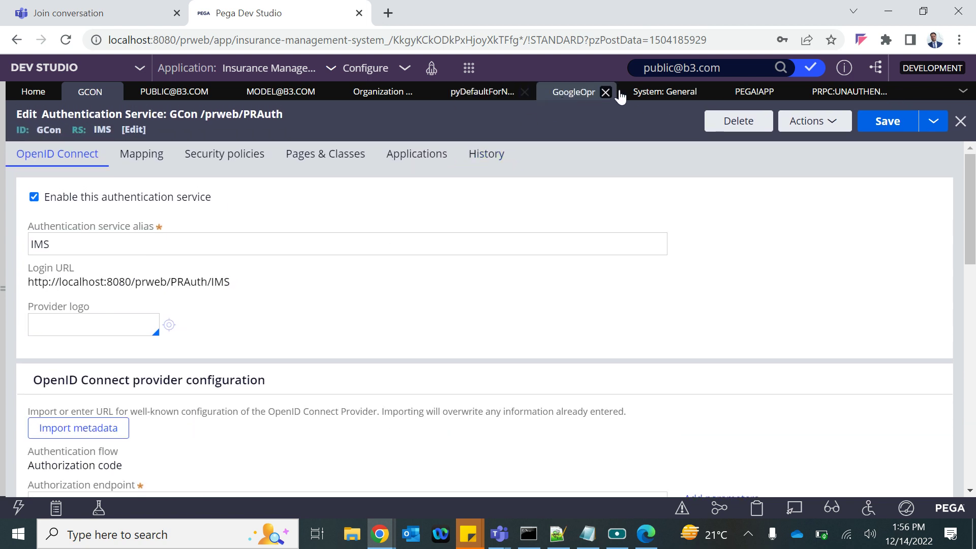
pyautogui.click(369, 94)
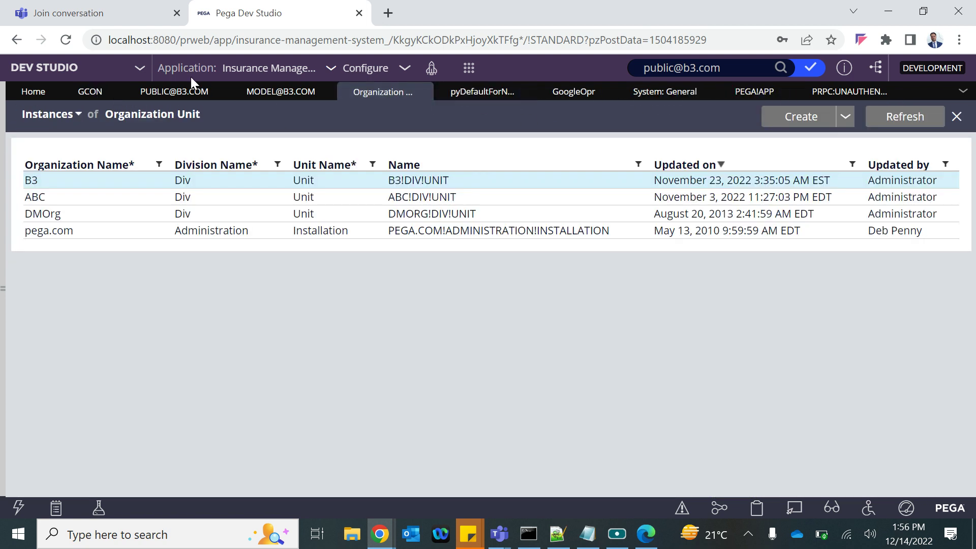
pyautogui.click(565, 99)
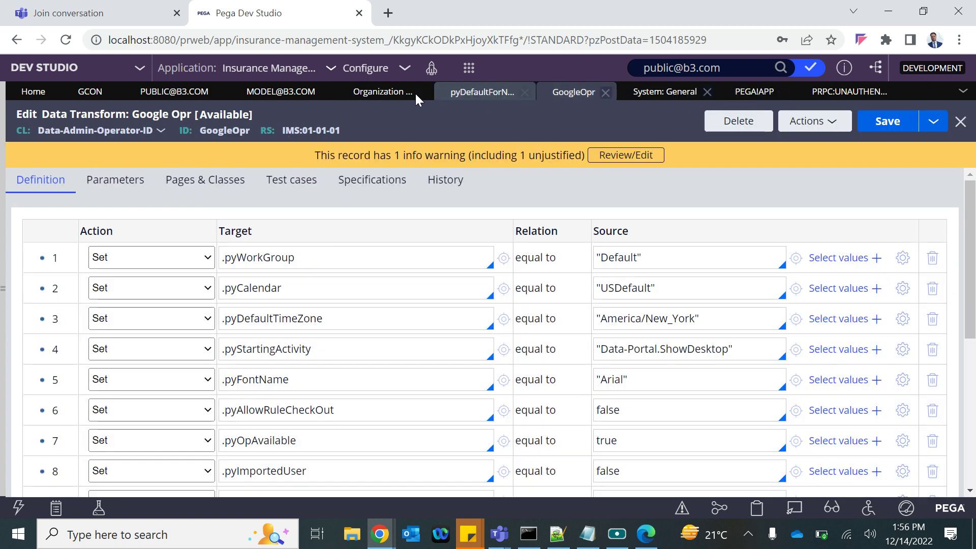
pyautogui.click(4, 258)
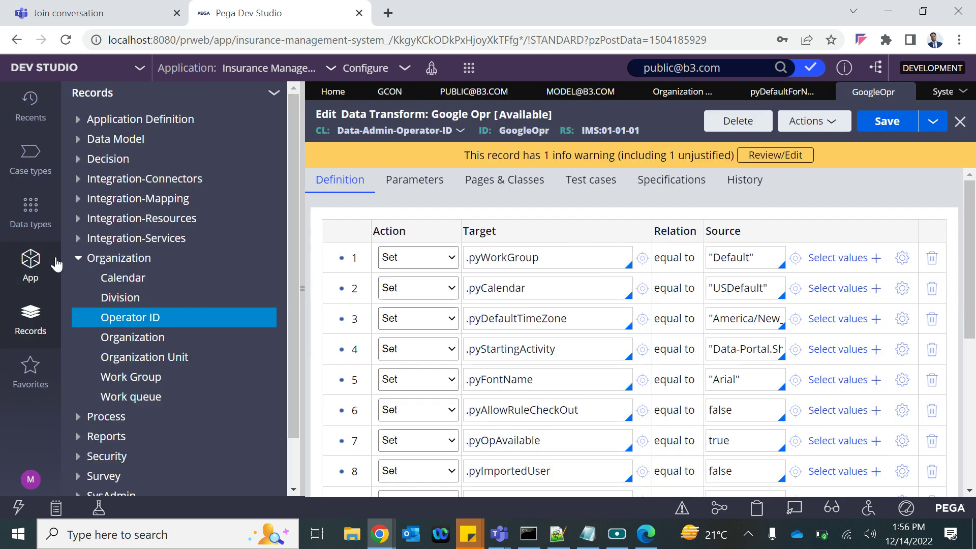
pyautogui.click(131, 317)
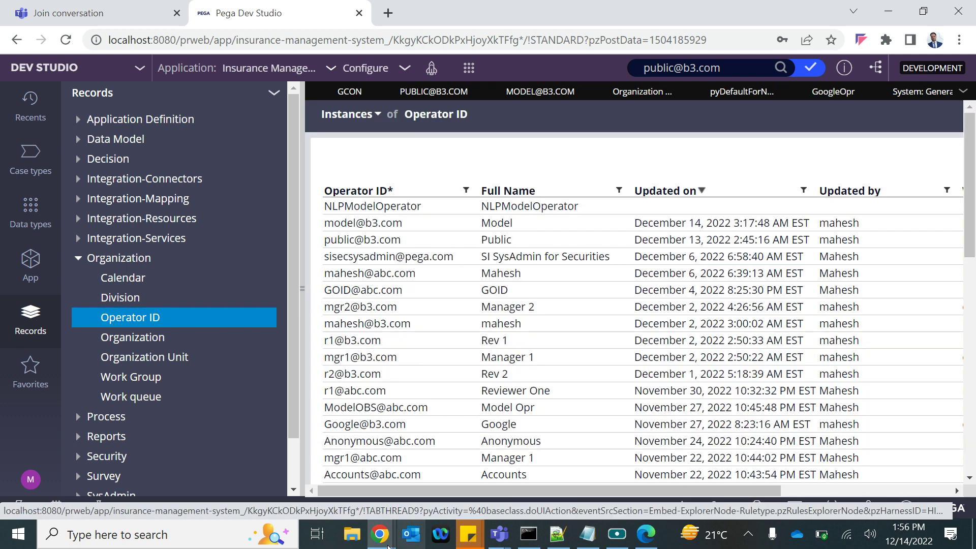
# Copy the login URL of the GCon authentication service
pyautogui.click(331, 97)
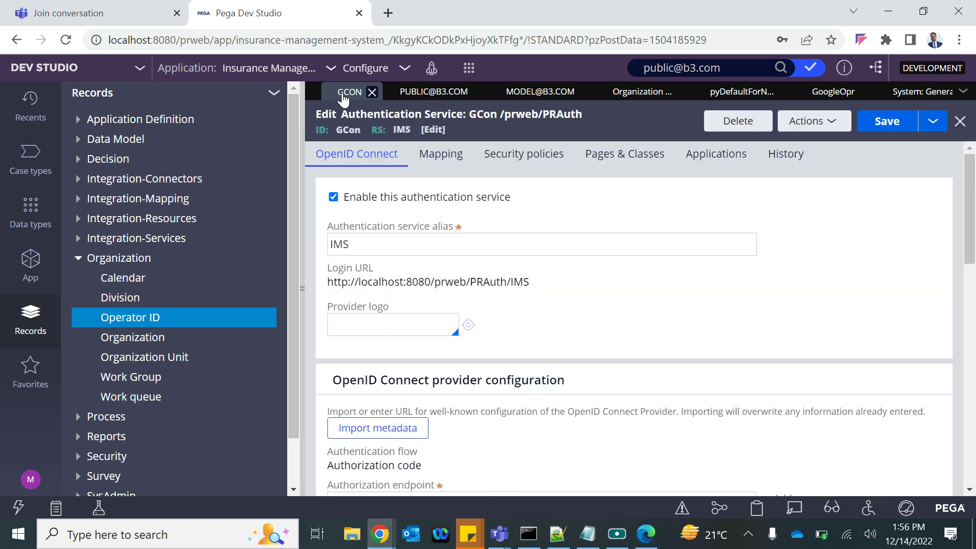
pyautogui.moveTo(531, 283); pyautogui.dragTo(327, 292)
pyautogui.hotkey('ctrl', 'c')
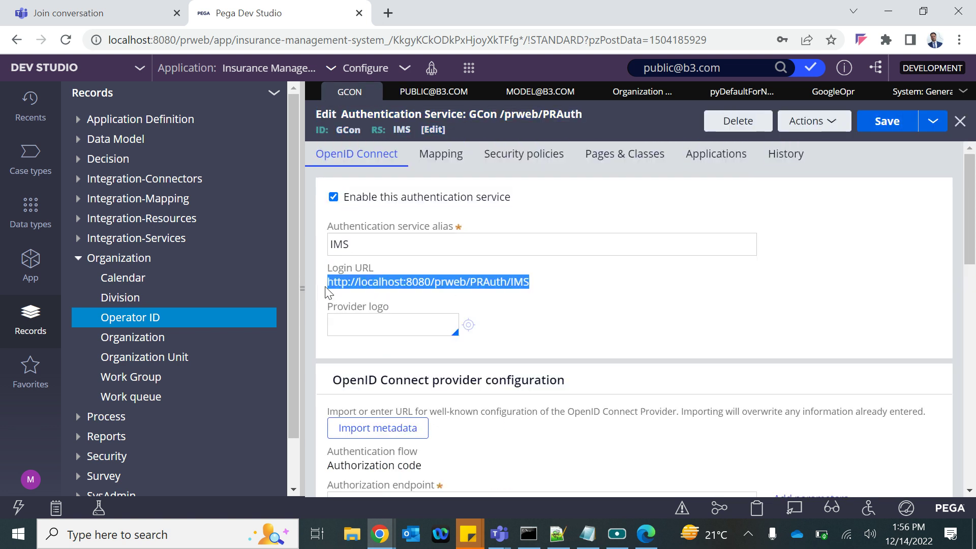
pyautogui.click(379, 533)
pyautogui.click(301, 466)
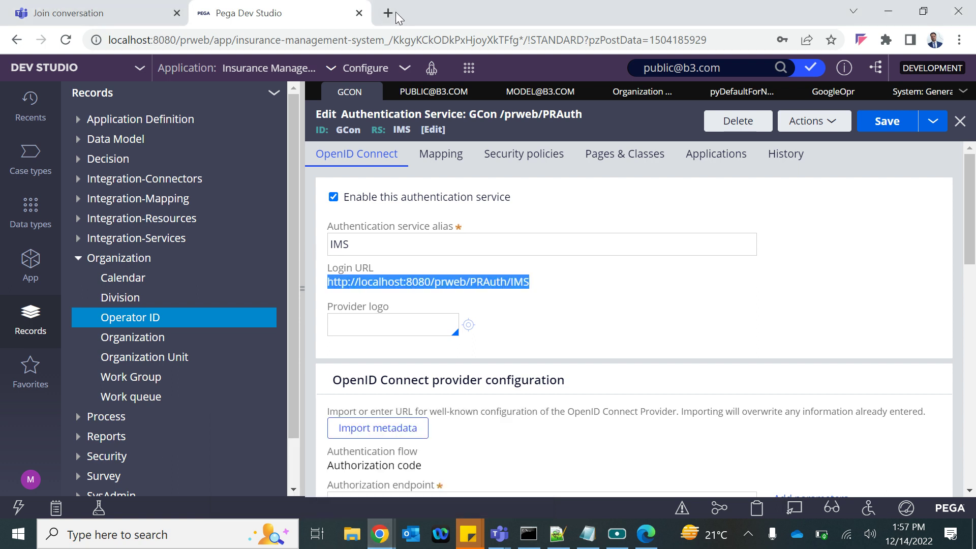
pyautogui.click(393, 14)
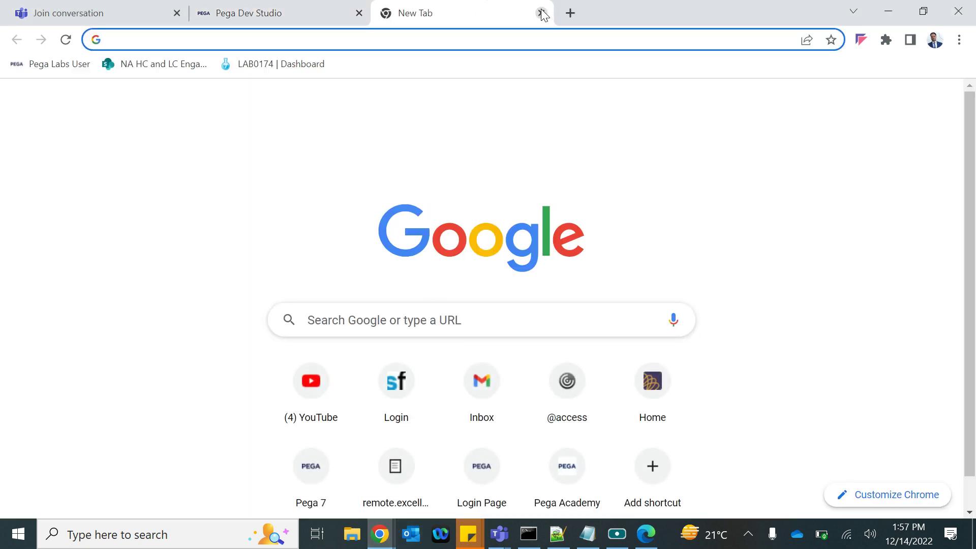
pyautogui.click(540, 13)
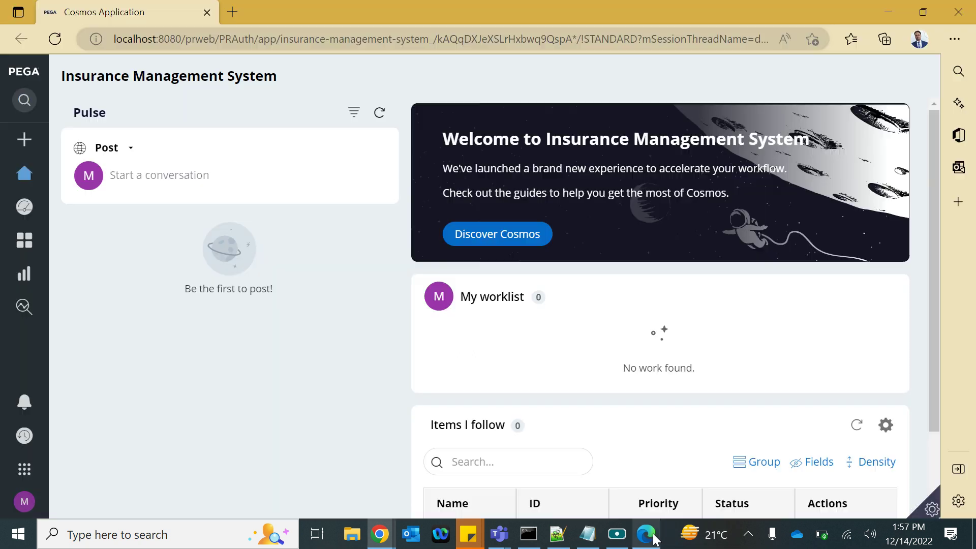
pyautogui.click(646, 533)
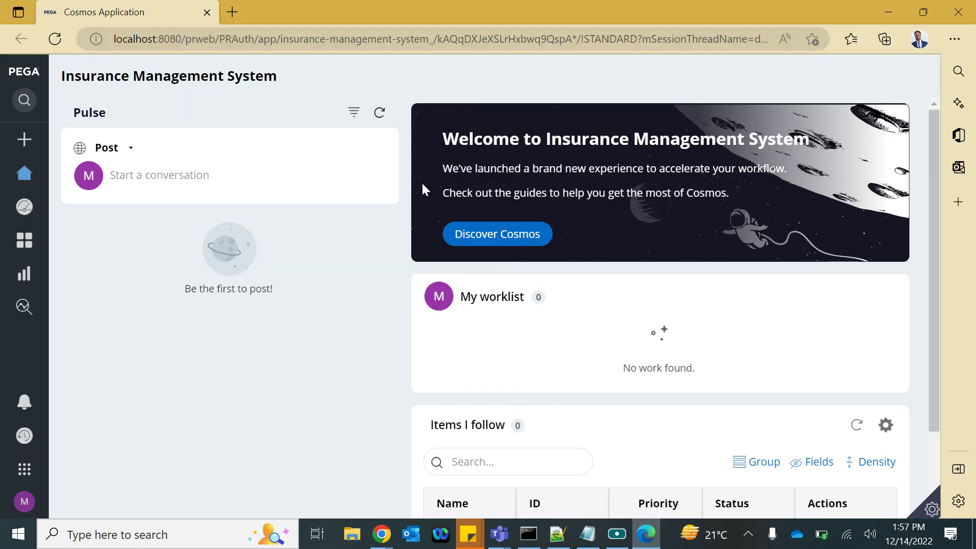
pyautogui.click(227, 12)
pyautogui.click(209, 13)
pyautogui.click(201, 37)
pyautogui.hotkey('ctrl', 'v')
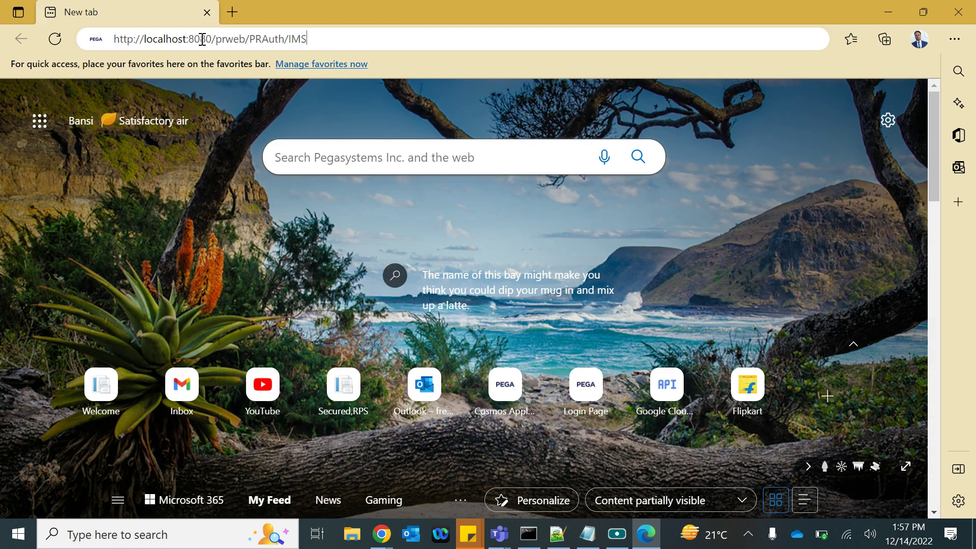
pyautogui.press('Return')
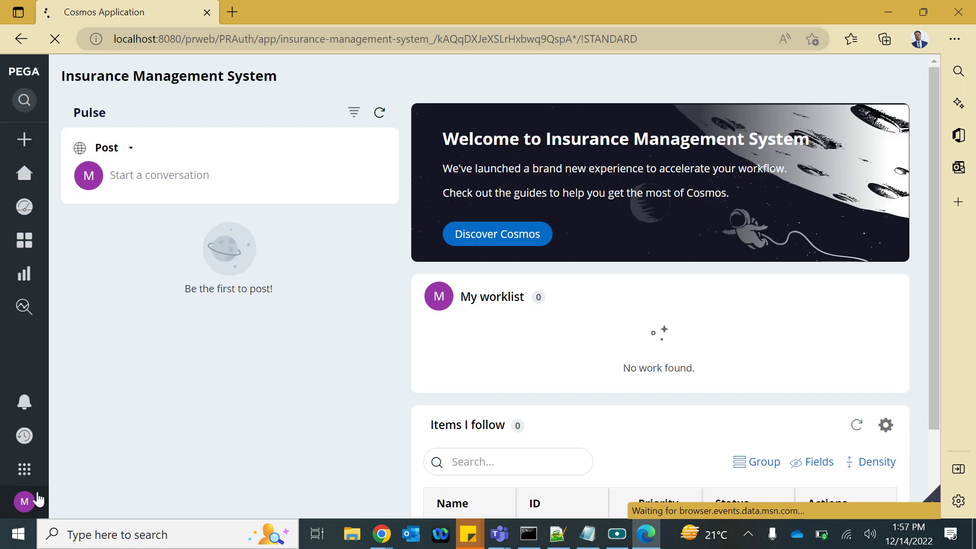
pyautogui.moveTo(24, 506)
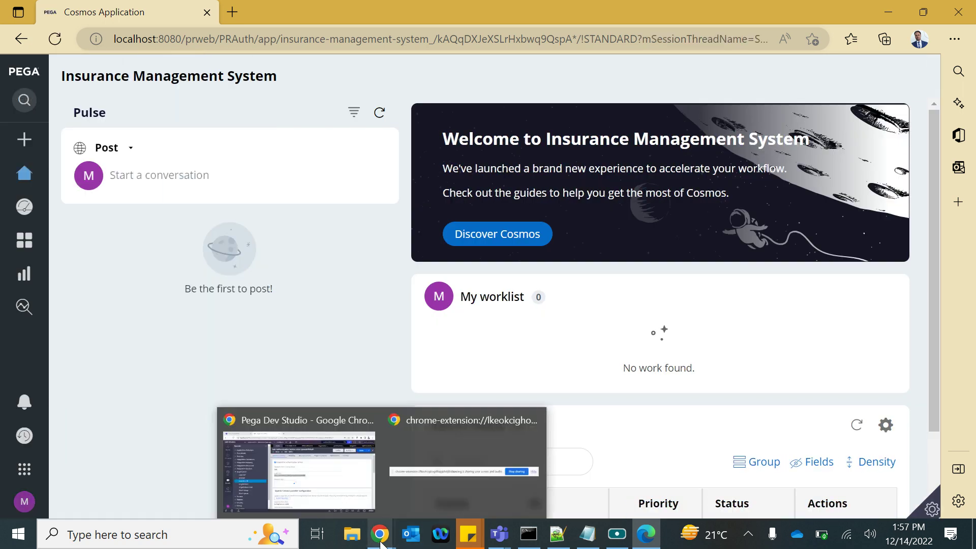
pyautogui.click(290, 475)
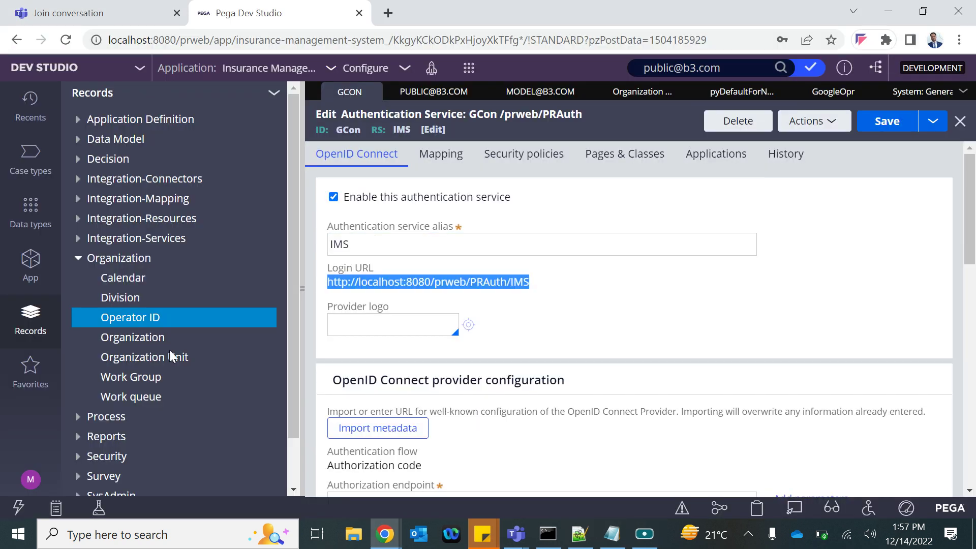
pyautogui.click(22, 532)
pyautogui.write('edge')
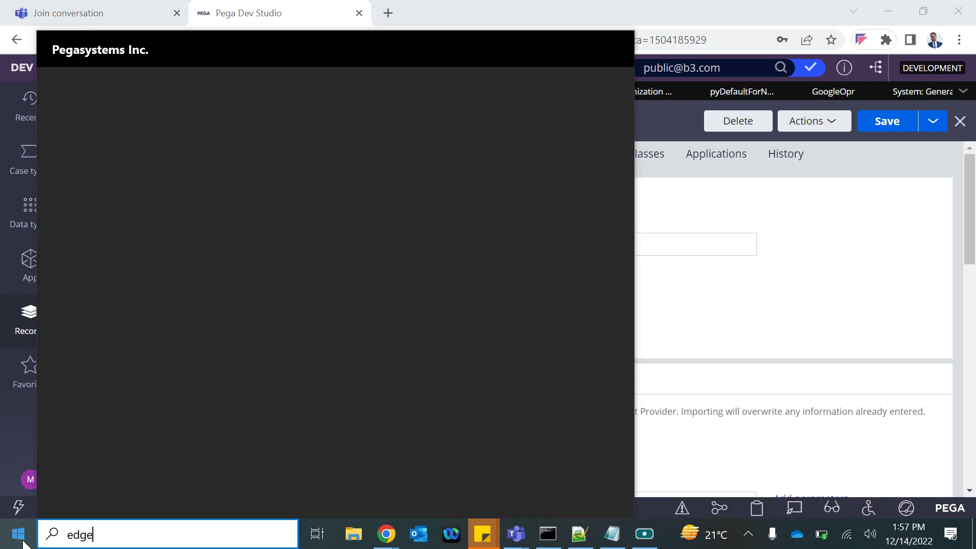
pyautogui.click(217, 144)
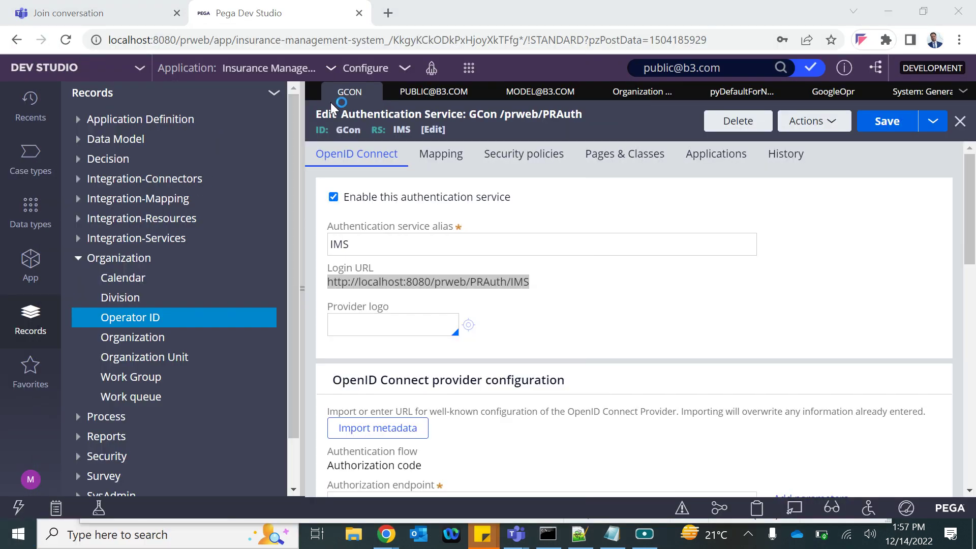
pyautogui.hotkey('ctrl', 'v')
pyautogui.press('Return')
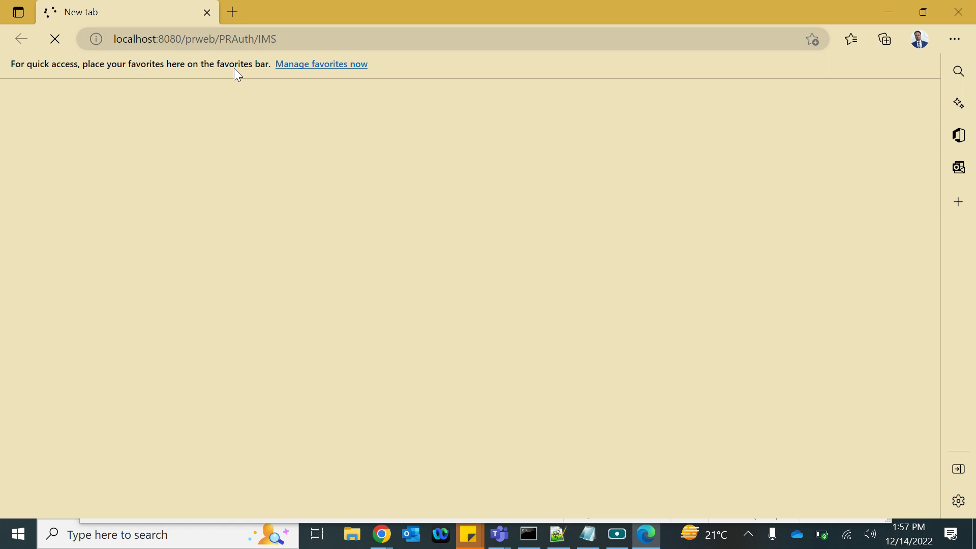
pyautogui.click(227, 40)
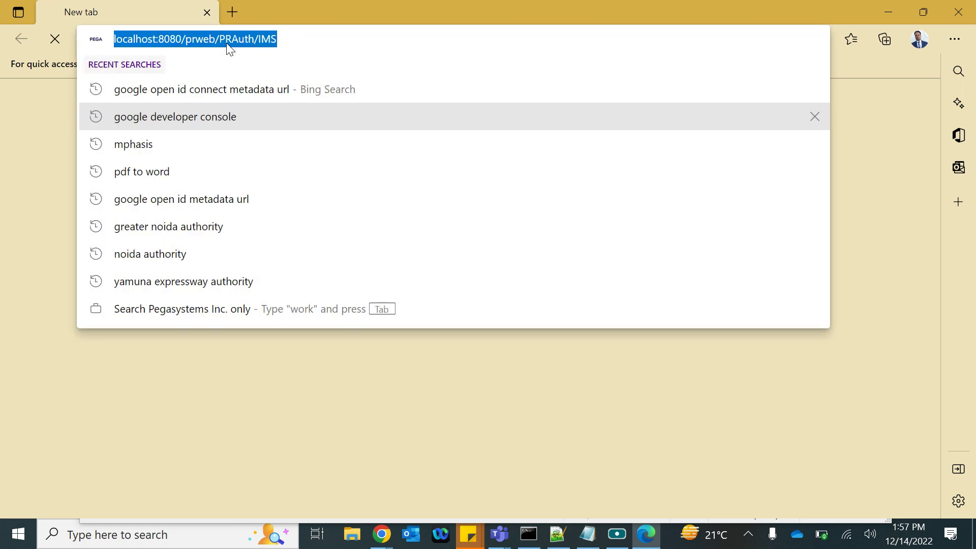
pyautogui.click(43, 132)
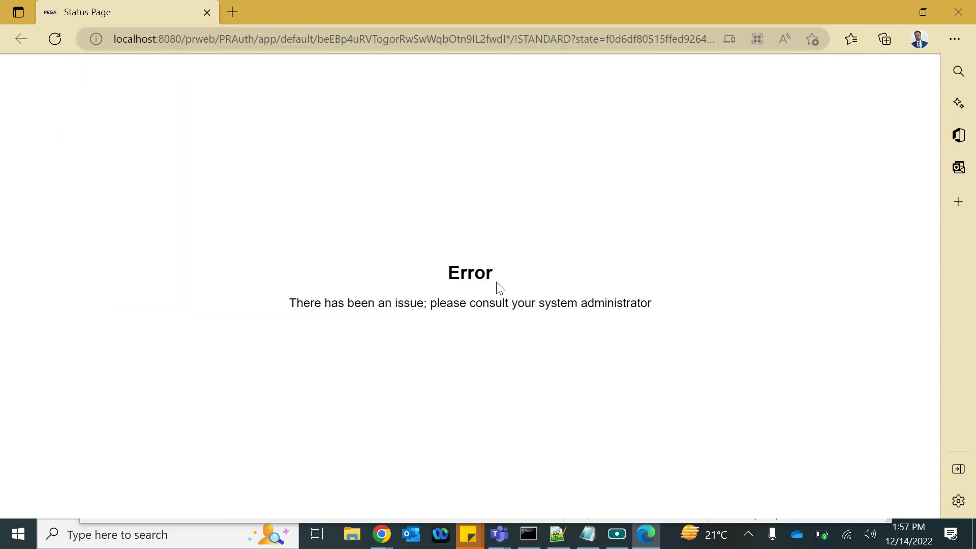
# Examine the Pega Platform server console for the errors logged by the login attempt, and return to Edge
pyautogui.click(528, 533)
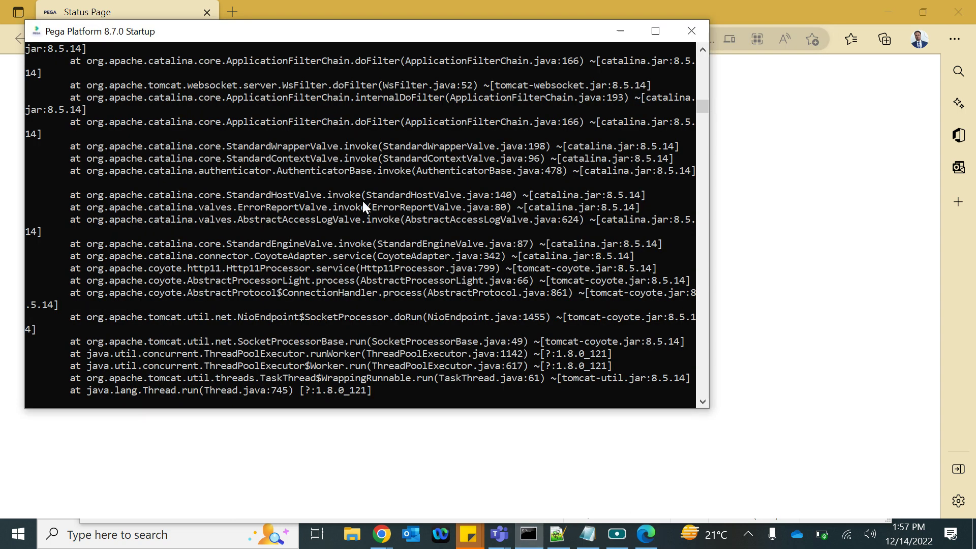
pyautogui.scroll(20, 362, 200)
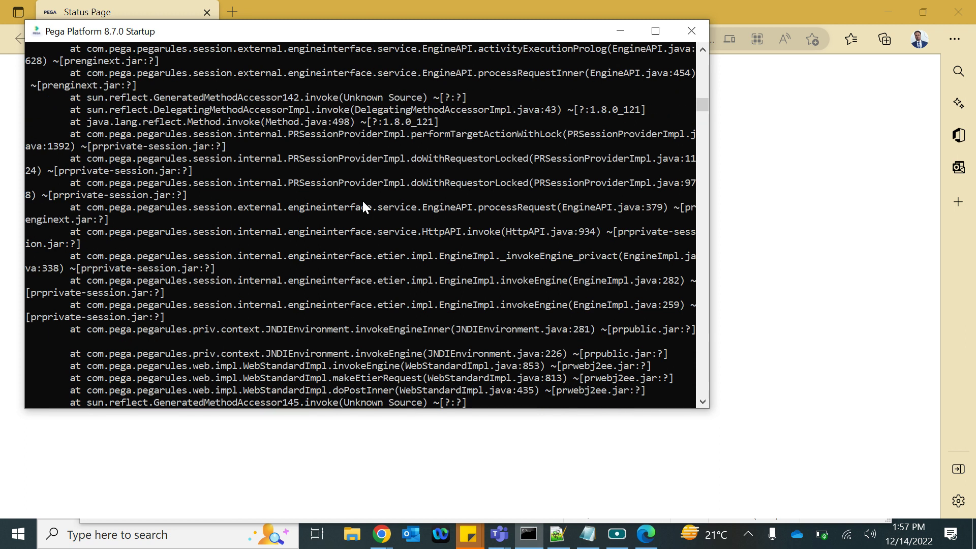
pyautogui.scroll(5, 362, 199)
pyautogui.scroll(-5, 362, 199)
pyautogui.scroll(1, 362, 200)
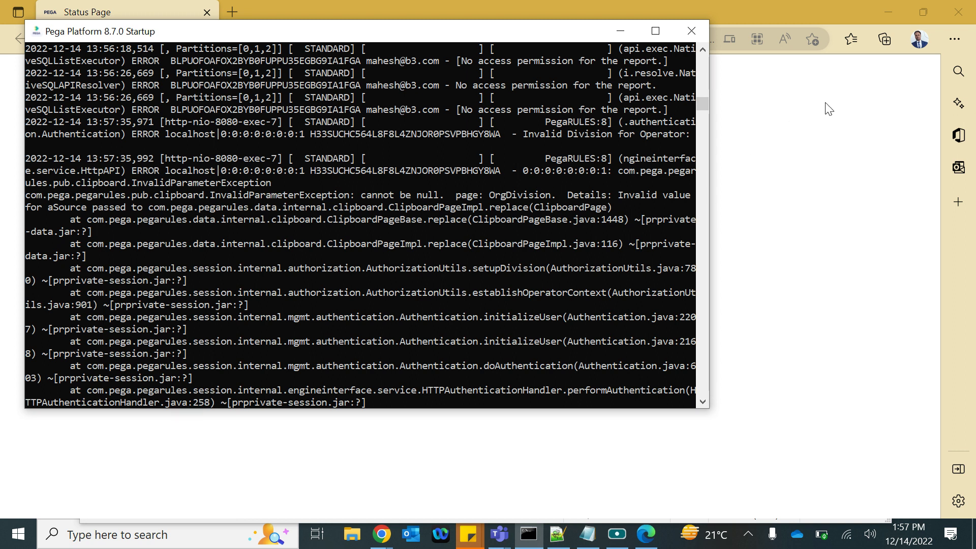
pyautogui.click(92, 14)
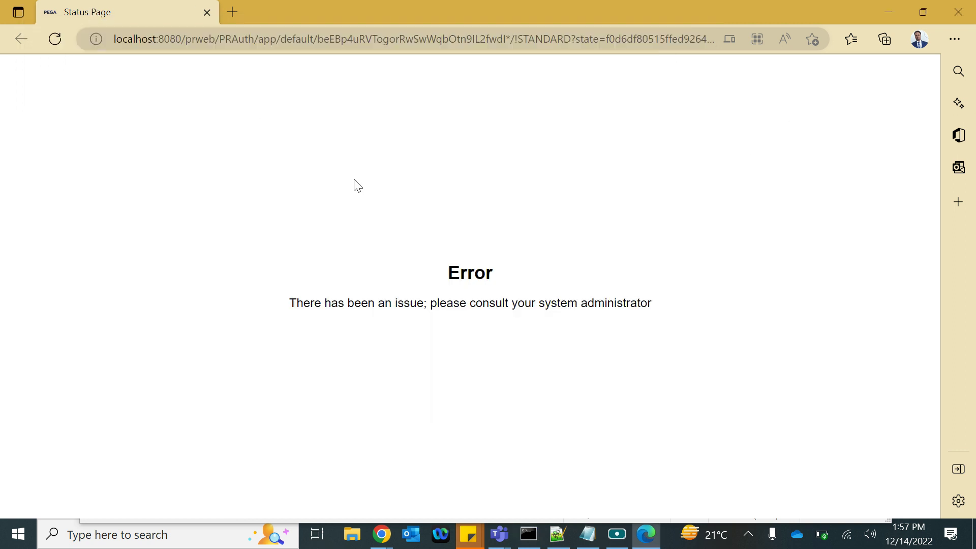
# In Chrome, review the pyDefaultForNonPegaOperator data transform used by GCon, including its organization mappings, and the Operator ID instances
pyautogui.moveTo(382, 534)
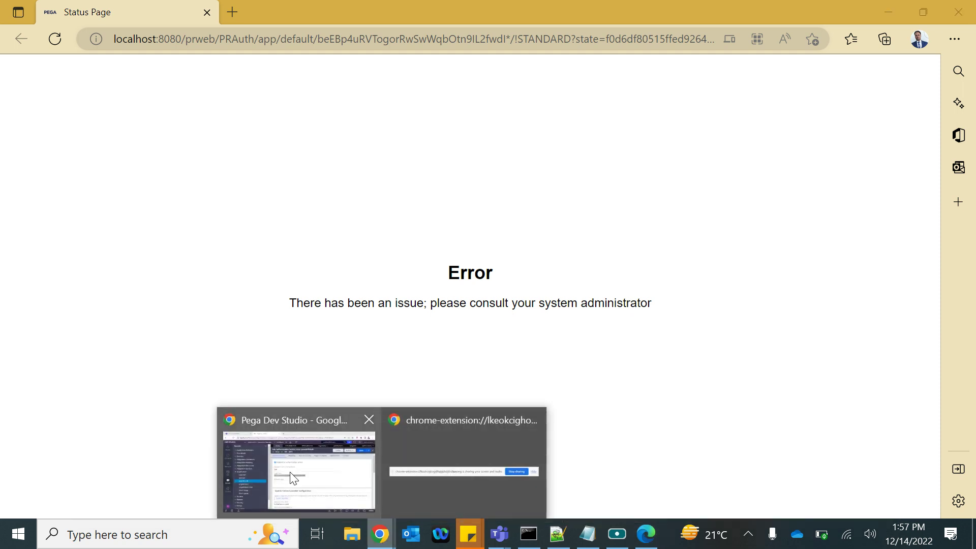
pyautogui.click(279, 469)
pyautogui.scroll(-15, 434, 413)
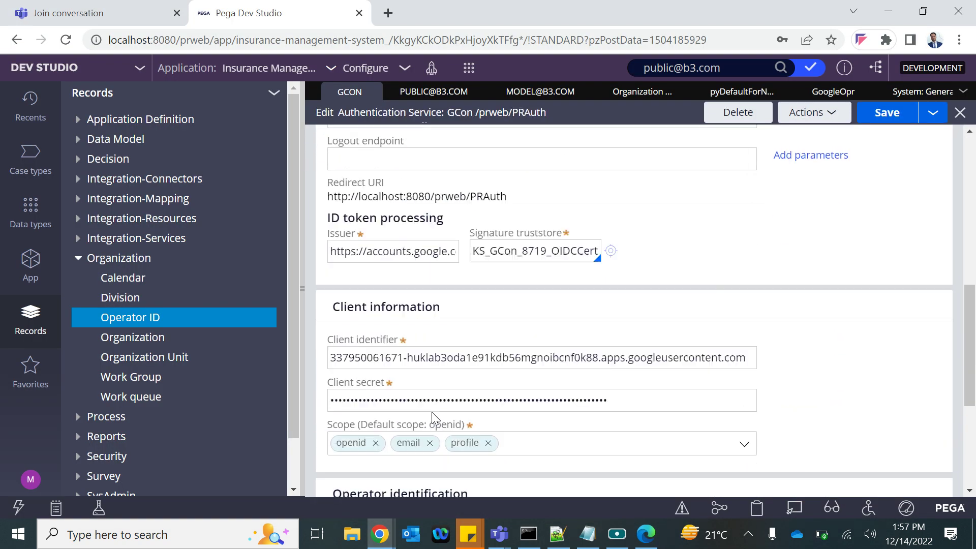
pyautogui.scroll(-1, 433, 410)
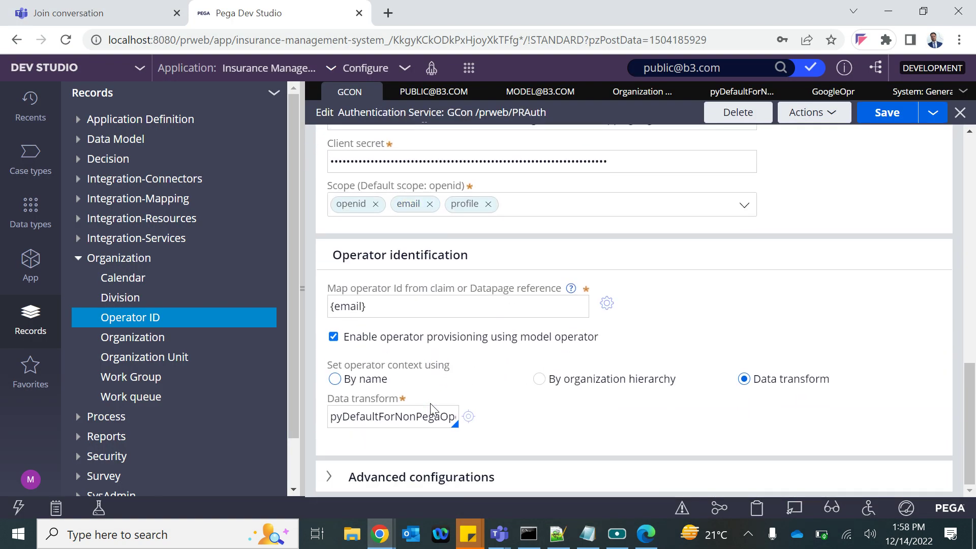
pyautogui.click(467, 418)
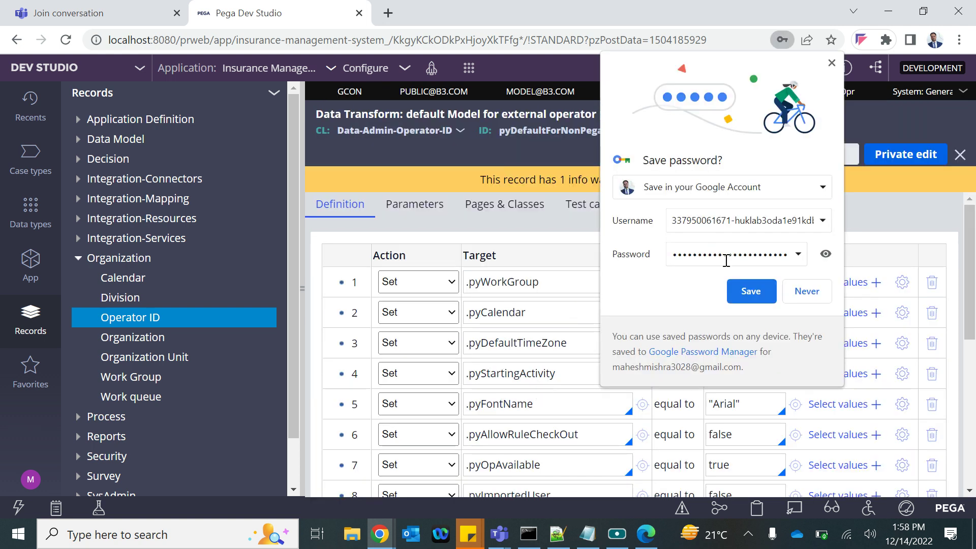
pyautogui.click(831, 62)
pyautogui.scroll(-5, 643, 416)
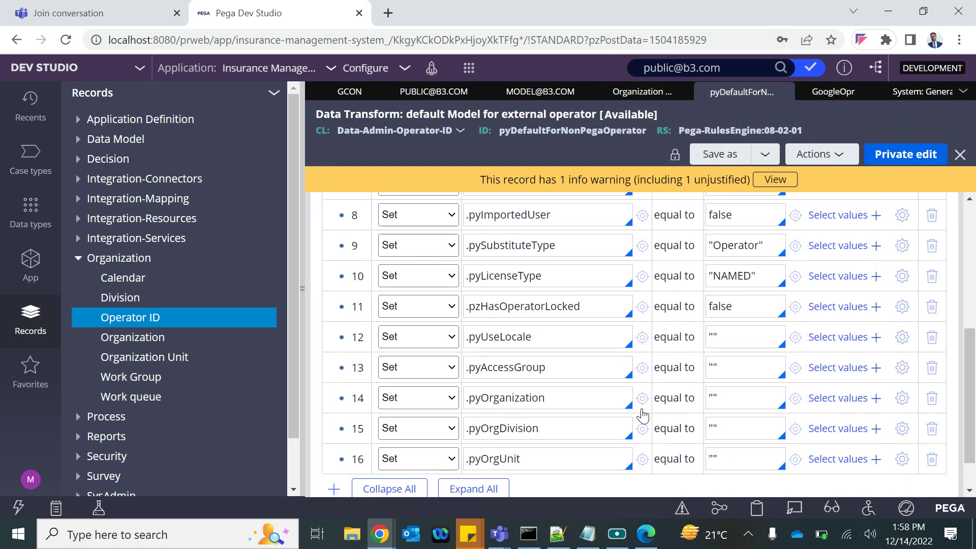
pyautogui.scroll(-1, 643, 416)
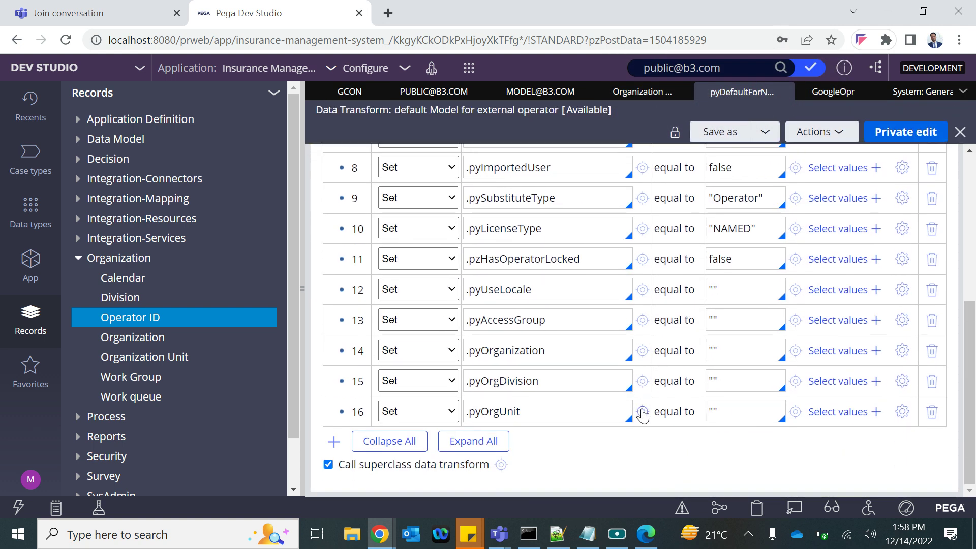
pyautogui.click(308, 282)
pyautogui.scroll(5, 610, 254)
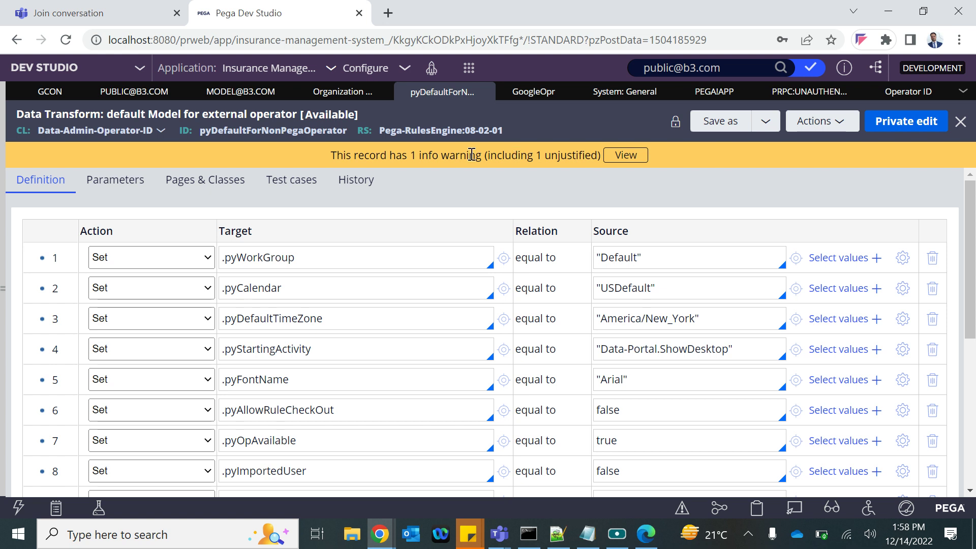
pyautogui.click(903, 92)
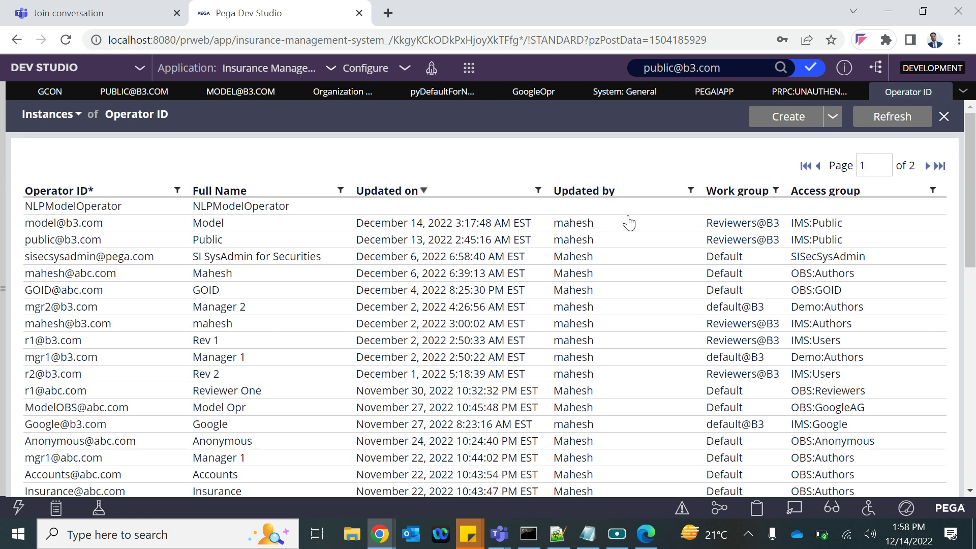
# Add the IMS:Authors access group to the APP requestor type, make it the active one, and save the record
pyautogui.click(710, 94)
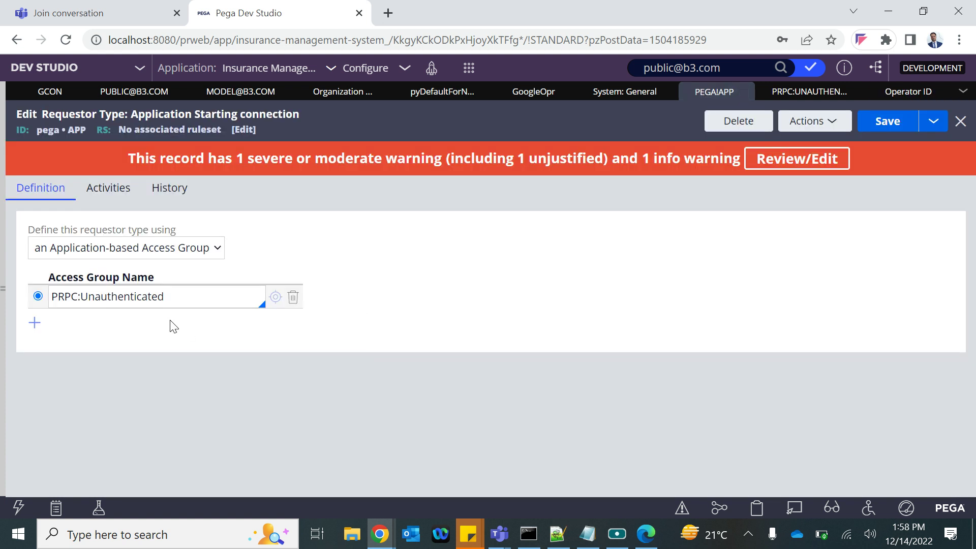
pyautogui.click(35, 323)
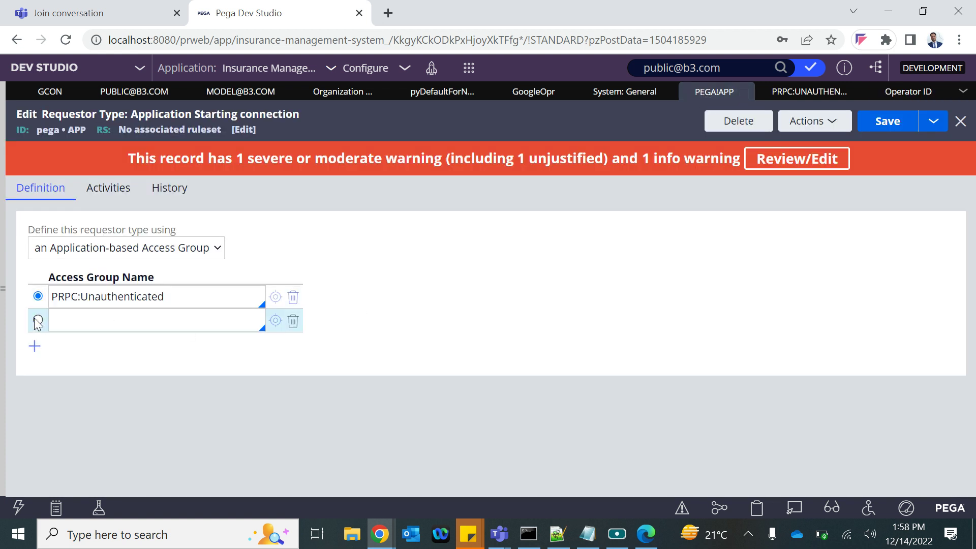
pyautogui.click(95, 326)
pyautogui.write('IMS')
pyautogui.press('Down')
pyautogui.press('Down')
pyautogui.press('Up')
pyautogui.press('Up')
pyautogui.press('Return')
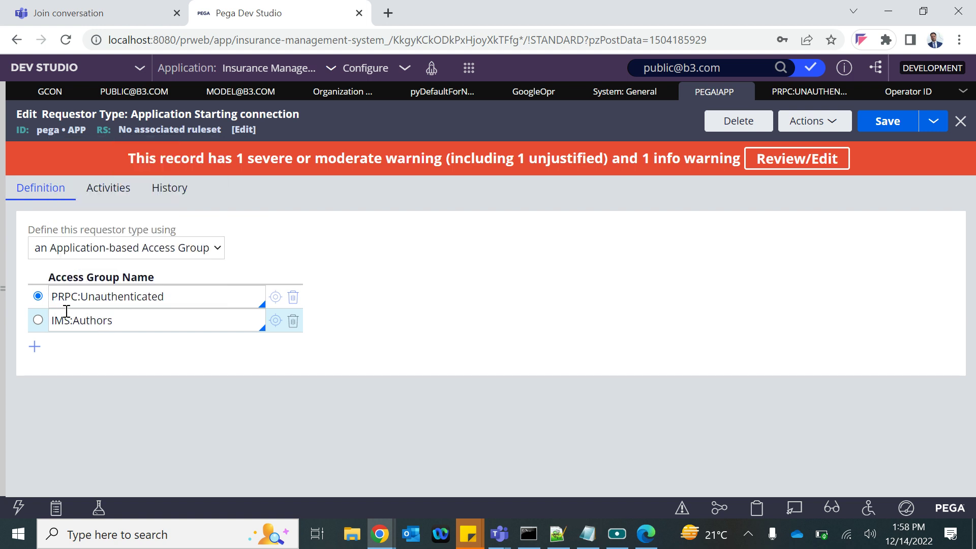
pyautogui.click(38, 320)
pyautogui.click(903, 126)
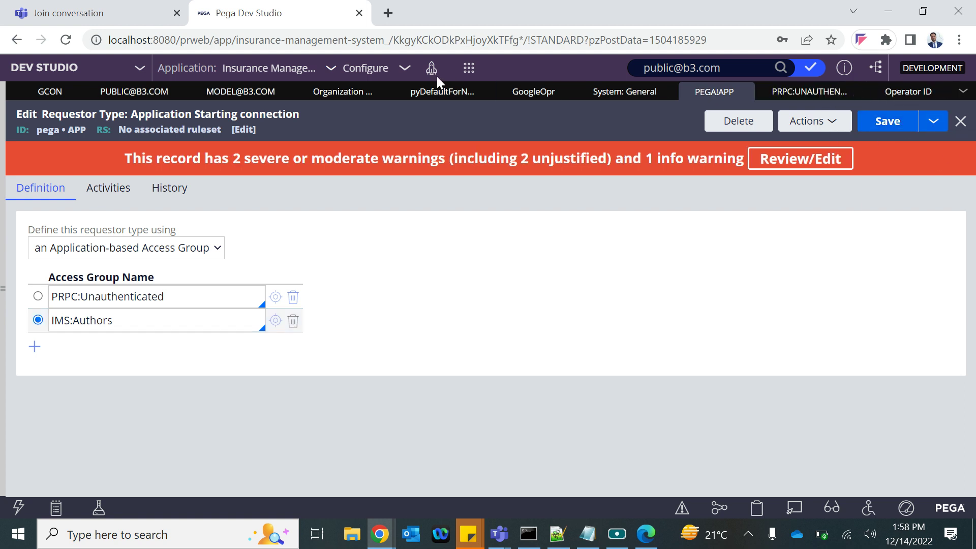
# Log off from Dev Studio and log back in
pyautogui.click(51, 92)
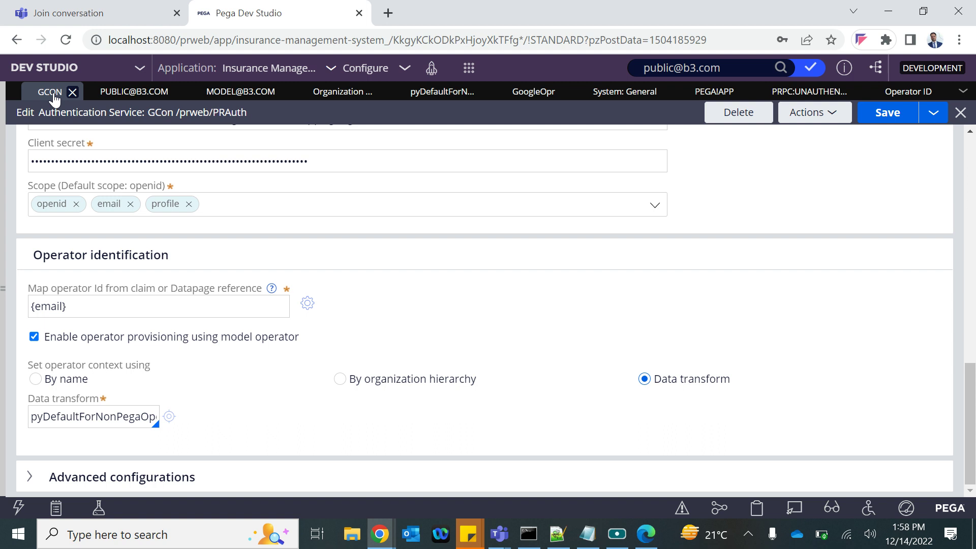
pyautogui.moveTo(3, 333)
pyautogui.click(30, 480)
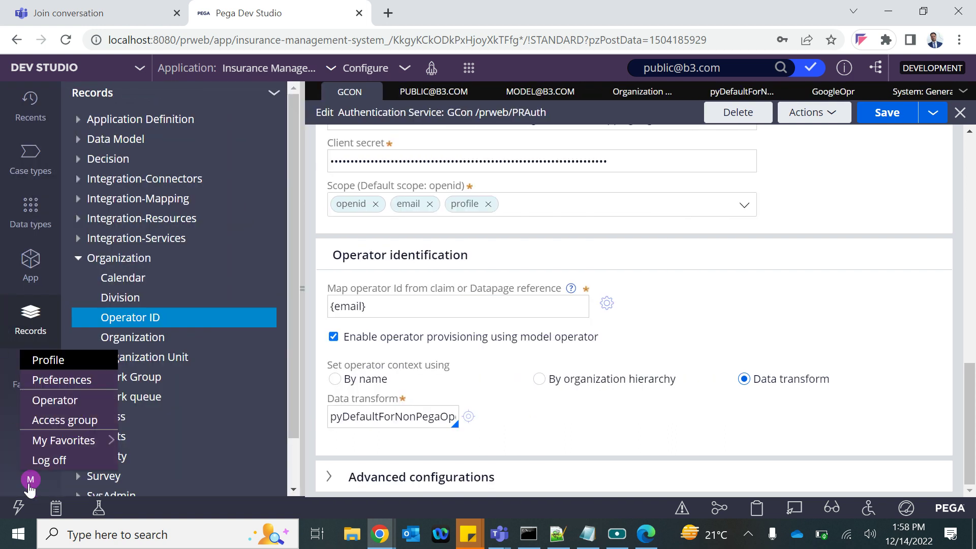
pyautogui.click(40, 460)
pyautogui.click(398, 328)
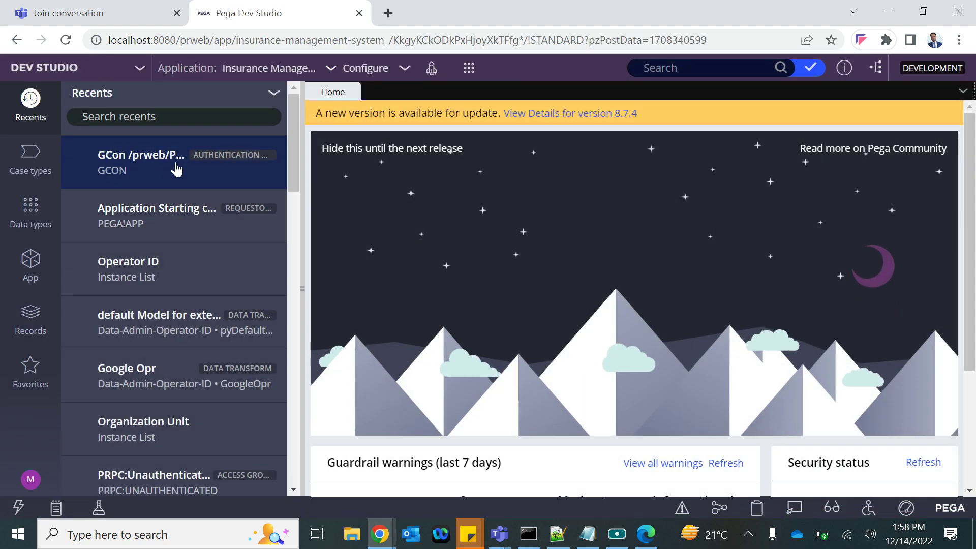
# Reopen the GCon authentication service, set its operator identification data transform to GoogleOpr, and try to save it
pyautogui.click(168, 172)
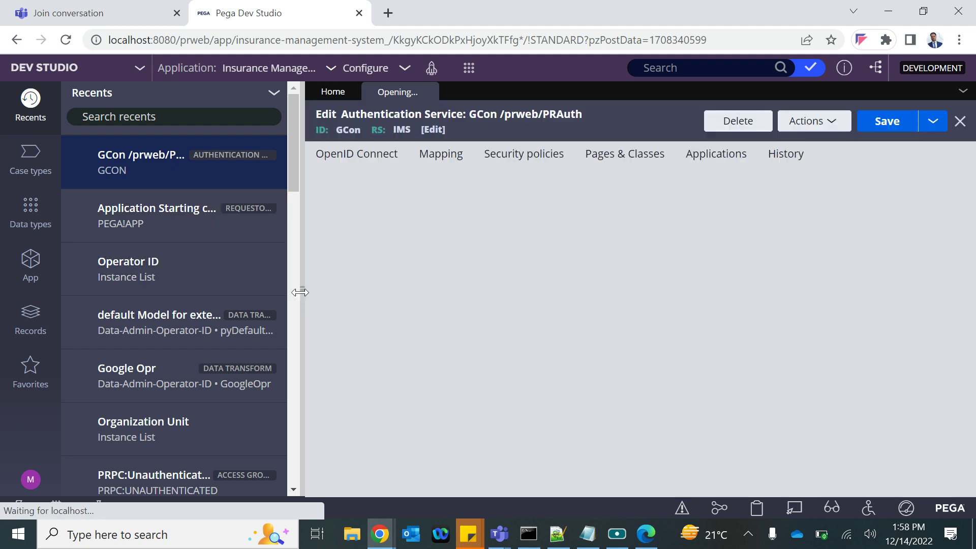
pyautogui.click(302, 292)
pyautogui.scroll(-5, 62, 378)
pyautogui.scroll(-8, 62, 378)
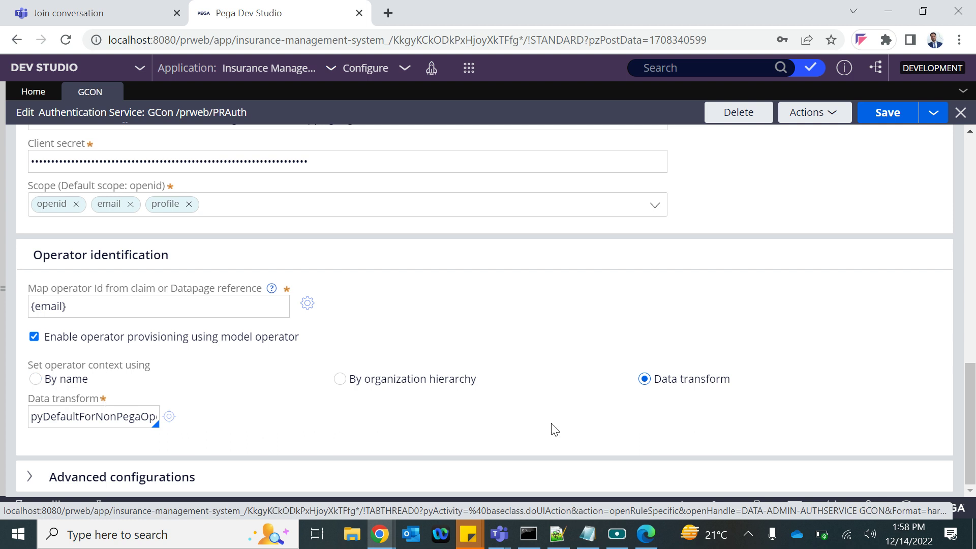
pyautogui.doubleClick(61, 421)
pyautogui.press('BackSpace')
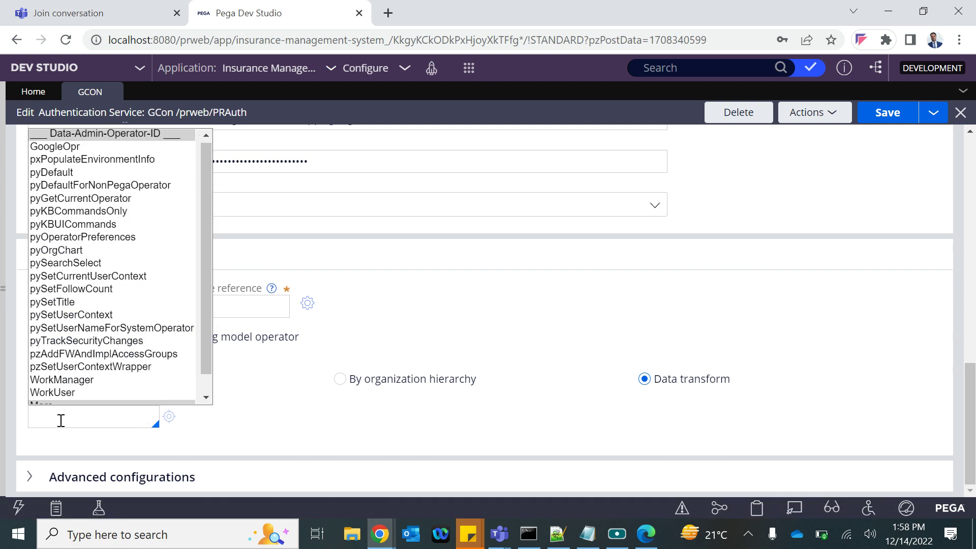
pyautogui.press('Return')
pyautogui.click(885, 112)
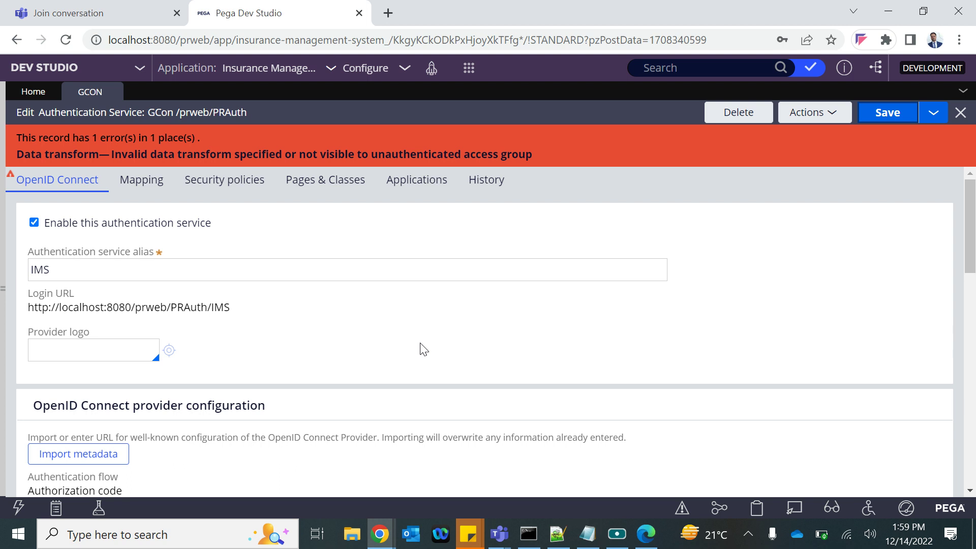
pyautogui.scroll(-10, 299, 373)
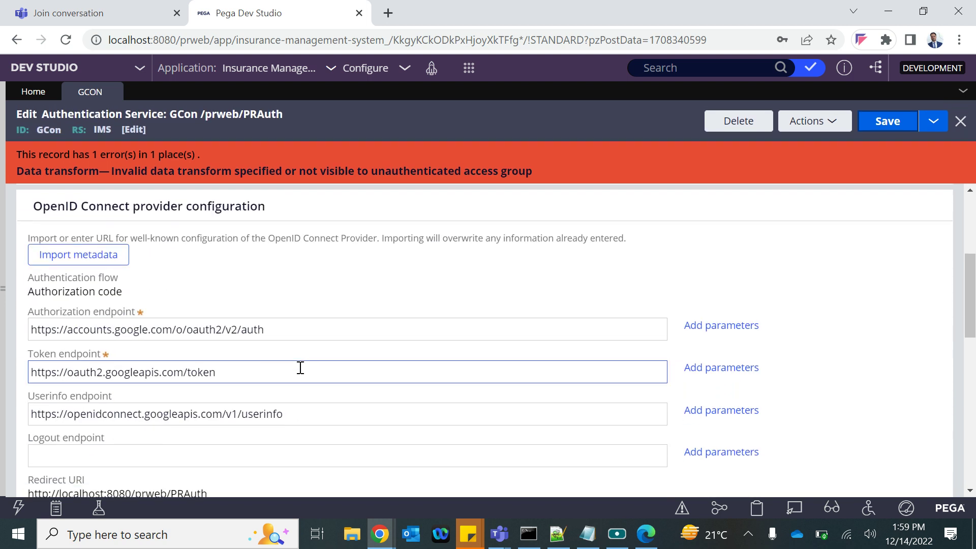
pyautogui.scroll(-4, 303, 373)
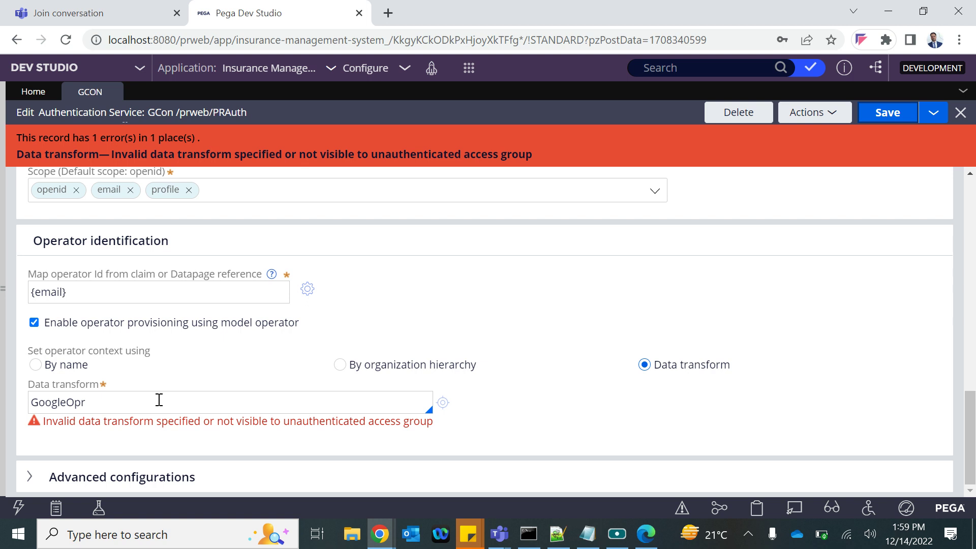
pyautogui.doubleClick(72, 405)
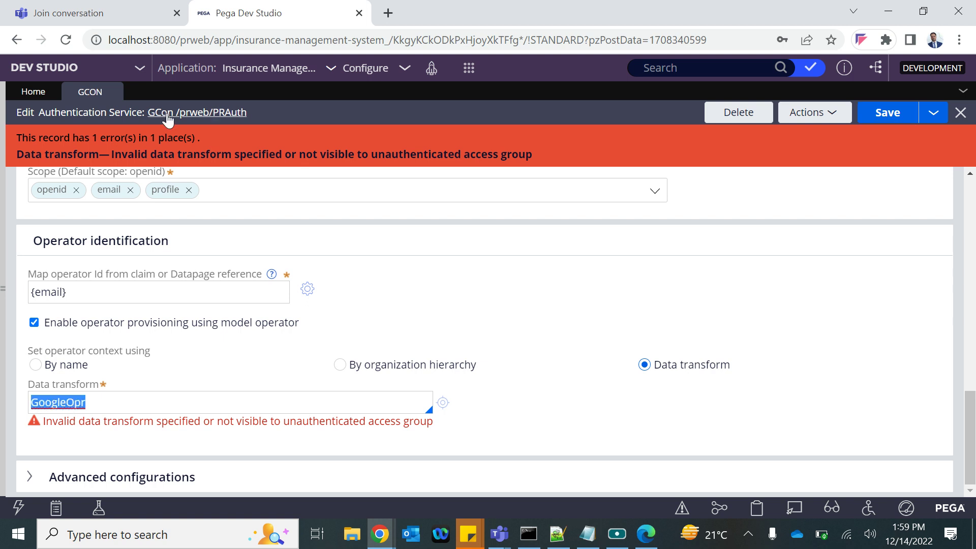
pyautogui.click(6, 220)
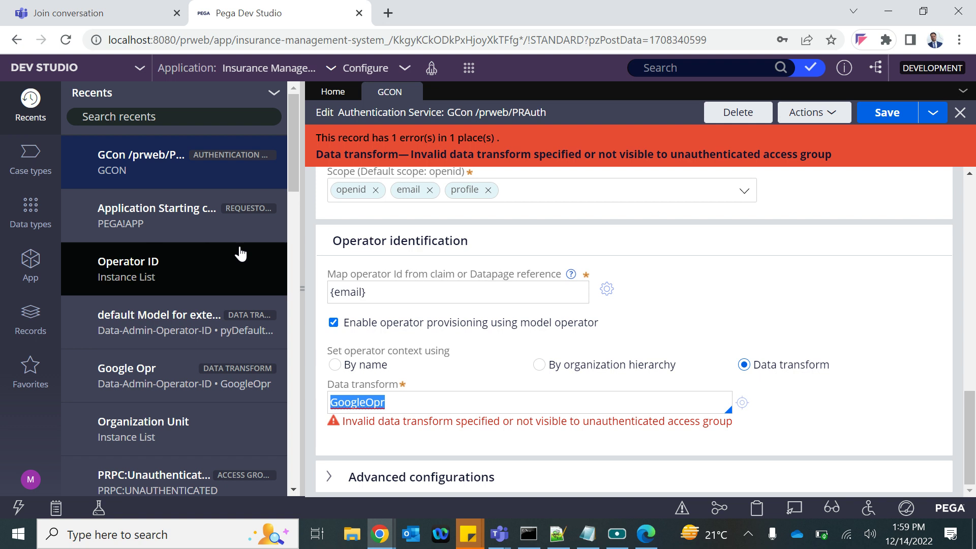
pyautogui.doubleClick(344, 400)
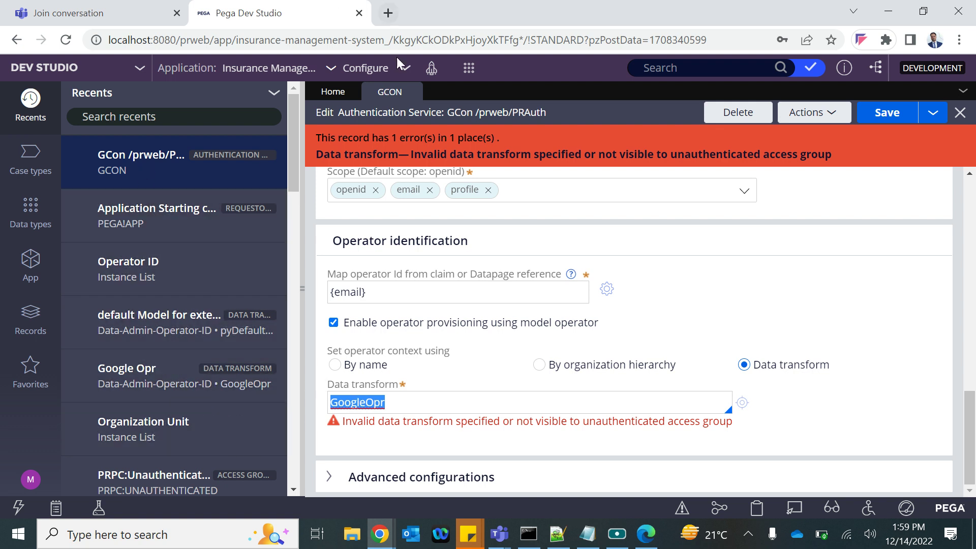
# Open the System: General landing page and review the access groups assigned to the requestor types
pyautogui.click(358, 72)
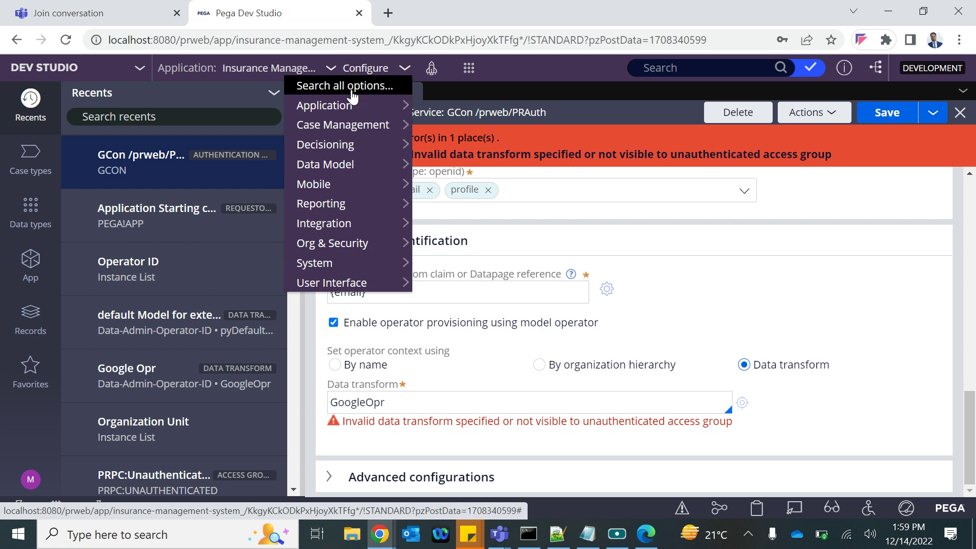
pyautogui.moveTo(349, 104)
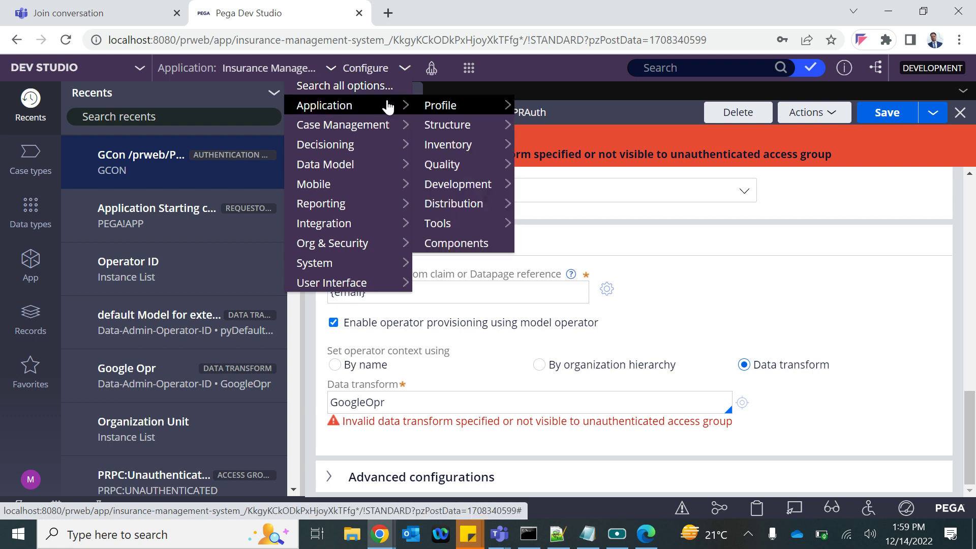
pyautogui.moveTo(337, 251)
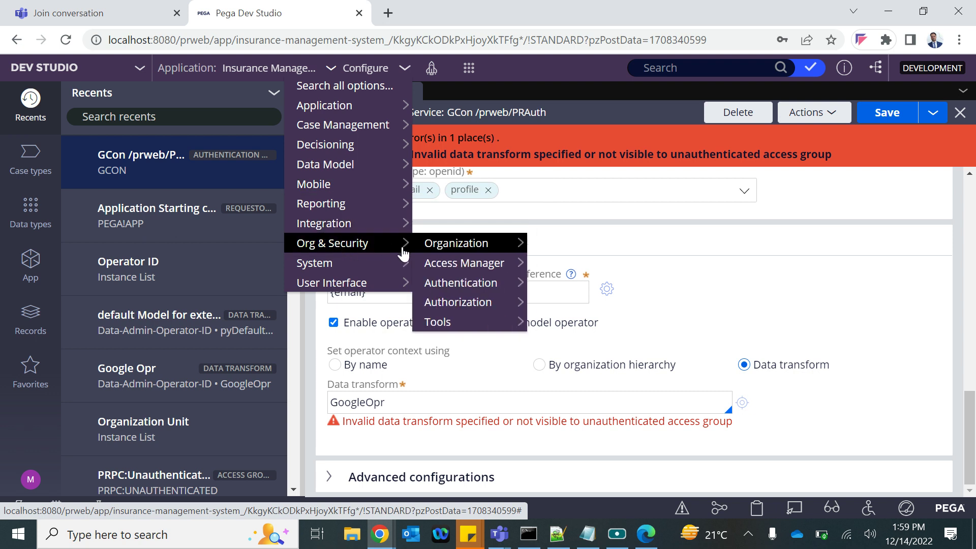
pyautogui.moveTo(452, 247)
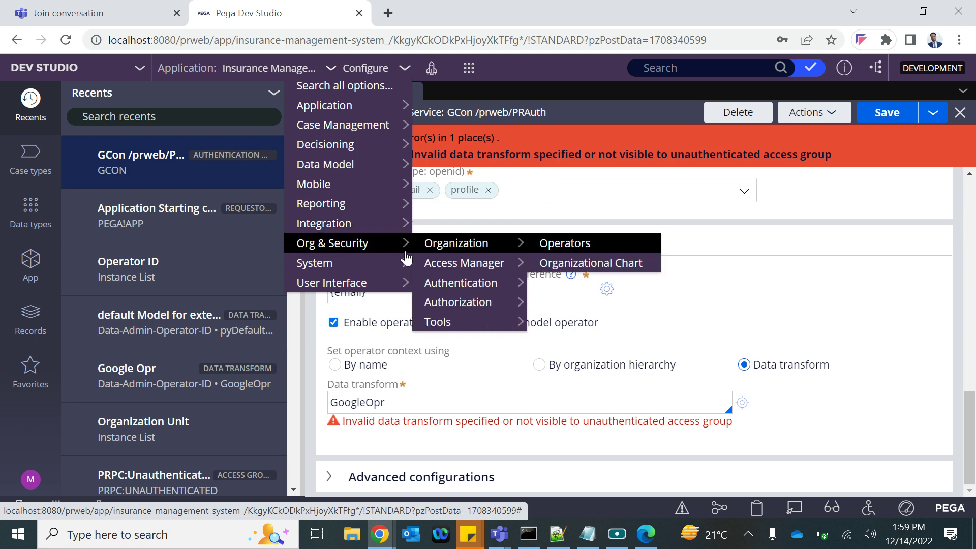
pyautogui.moveTo(358, 264)
pyautogui.moveTo(447, 264)
pyautogui.click(544, 272)
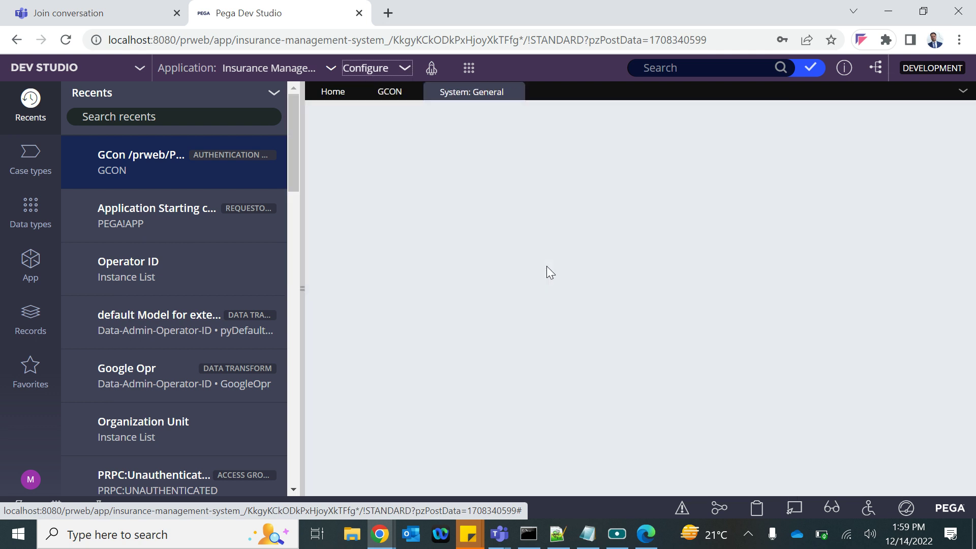
pyautogui.click(300, 287)
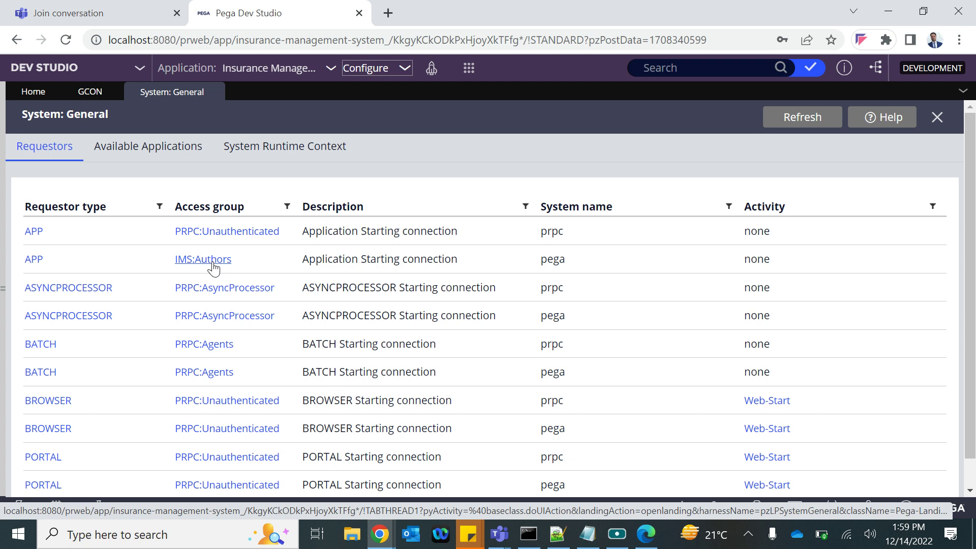
# Open the IMS:Authors access group, add pxAdminStudio to its available portals, and save the record
pyautogui.click(30, 479)
pyautogui.click(48, 420)
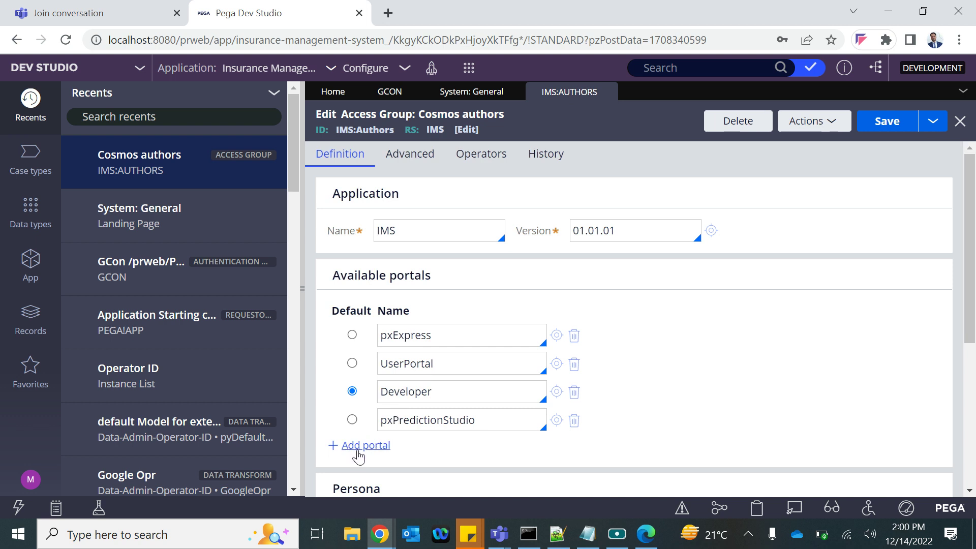
pyautogui.click(359, 446)
pyautogui.click(408, 453)
pyautogui.write('Ad')
pyautogui.press('Down')
pyautogui.press('Down')
pyautogui.press('Down')
pyautogui.press('Down')
pyautogui.press('Down')
pyautogui.press('Down')
pyautogui.press('Down')
pyautogui.press('Up')
pyautogui.press('Up')
pyautogui.press('Up')
pyautogui.press('Up')
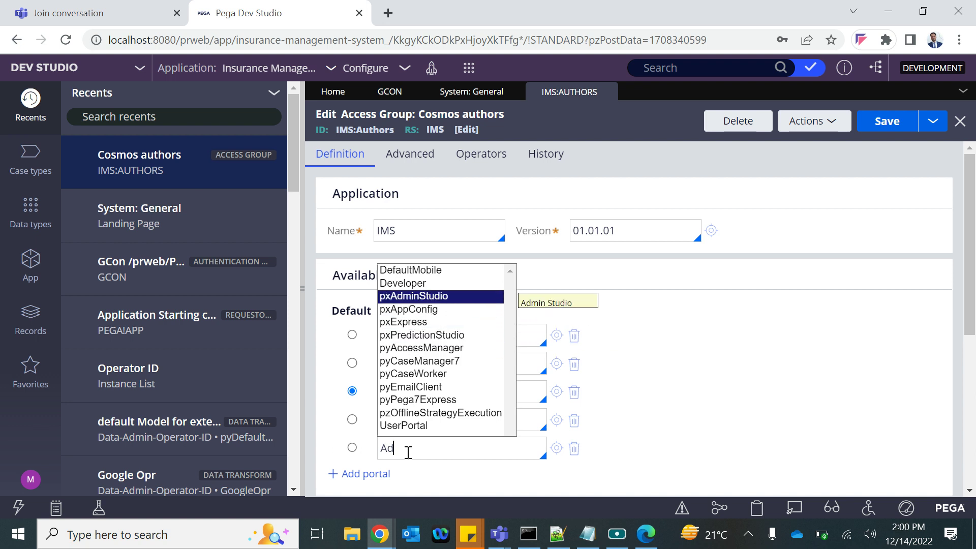
pyautogui.press('Return')
pyautogui.click(887, 121)
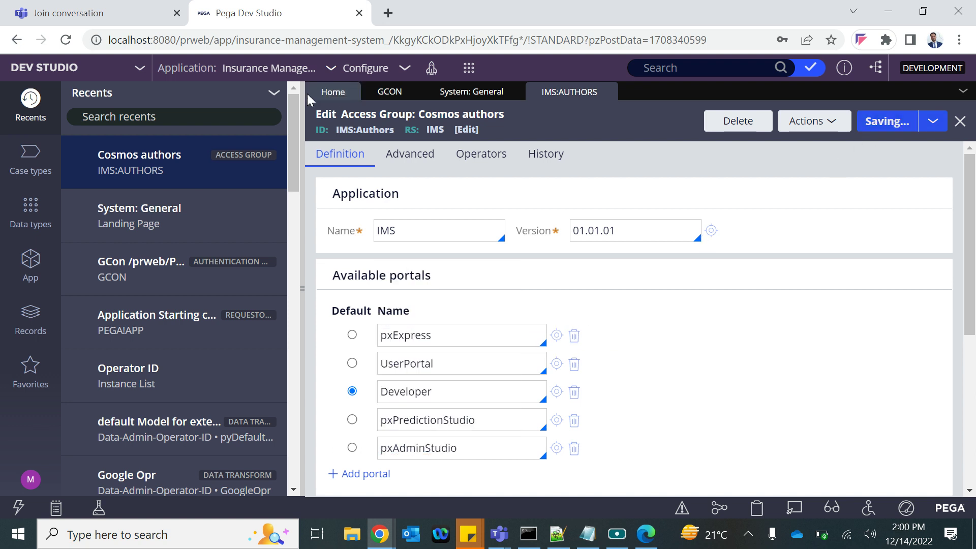
# Log off and log back in to Dev Studio with the prefilled credentials, dismissing the browser's save-password prompt
pyautogui.click(97, 66)
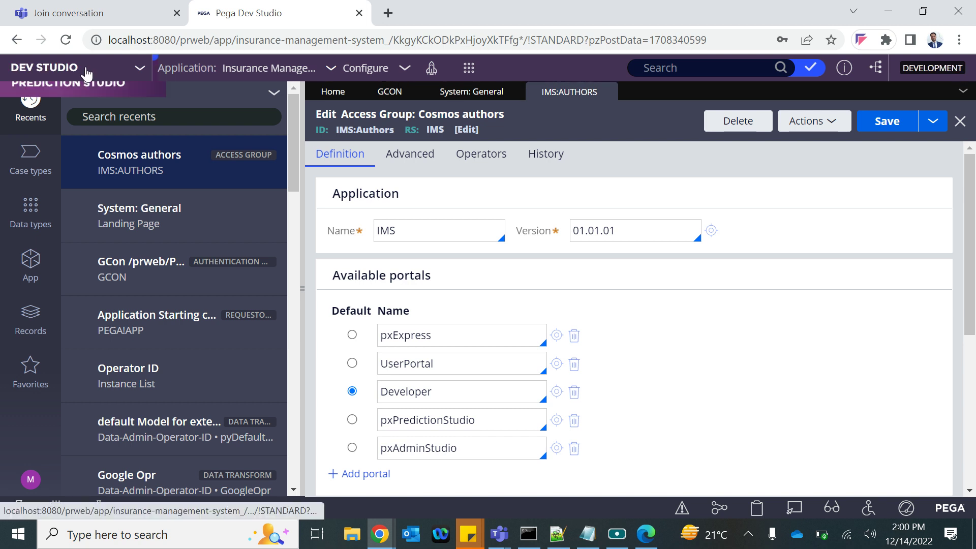
pyautogui.click(32, 479)
pyautogui.click(34, 460)
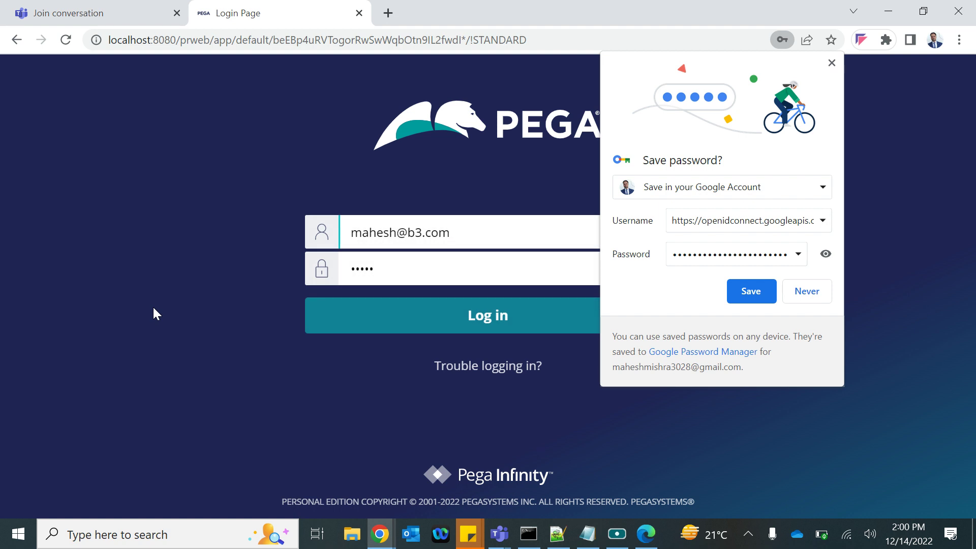
pyautogui.click(478, 332)
pyautogui.click(831, 63)
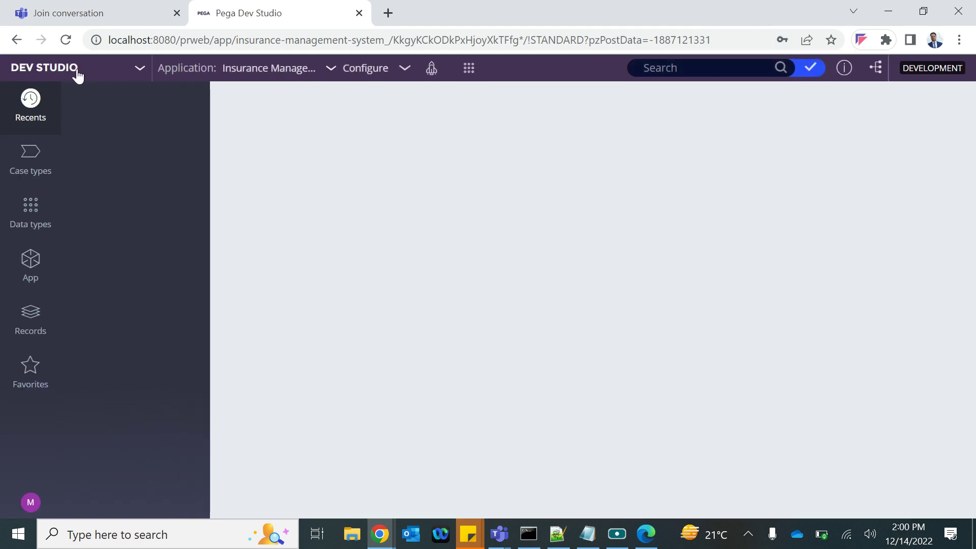
# Check the system name on the Admin Studio overview, and return to Dev Studio
pyautogui.click(76, 71)
pyautogui.click(48, 169)
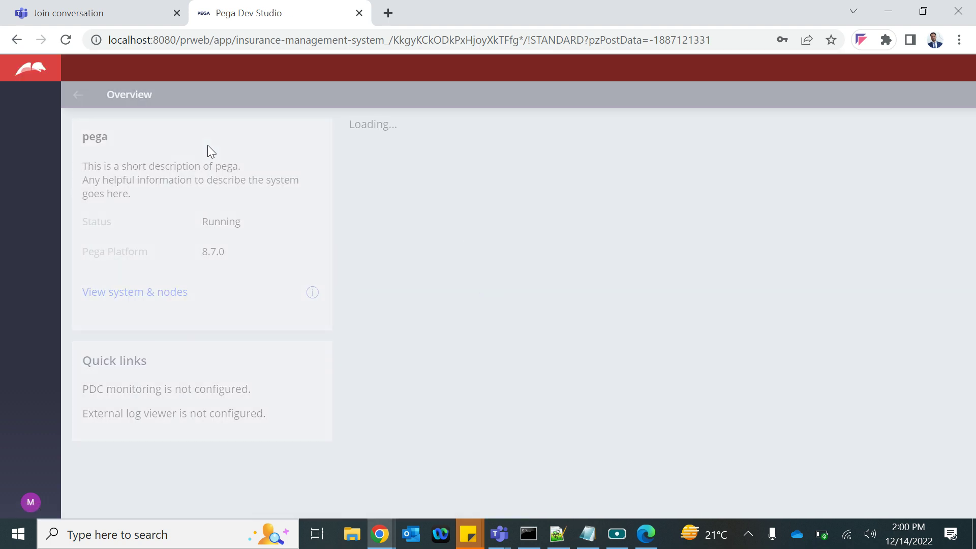
pyautogui.doubleClick(96, 140)
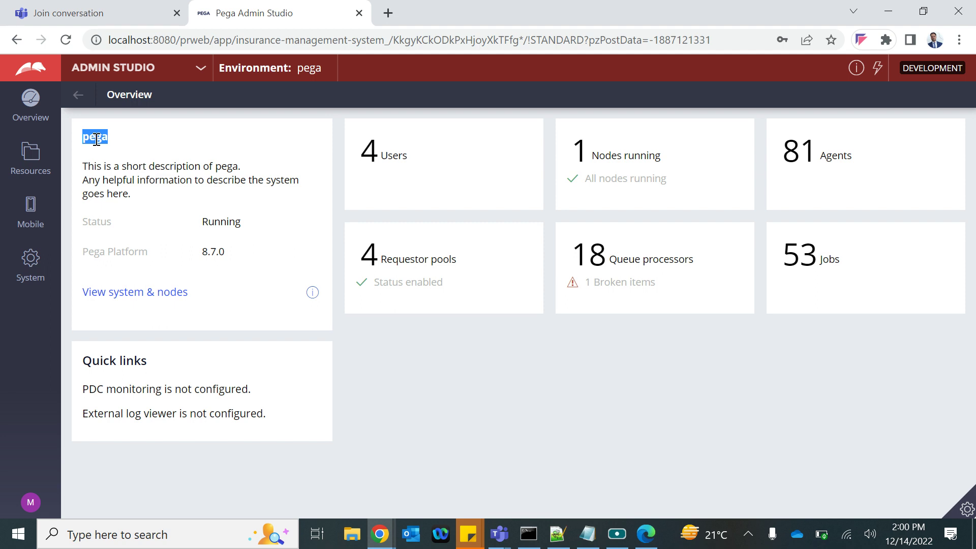
pyautogui.click(97, 70)
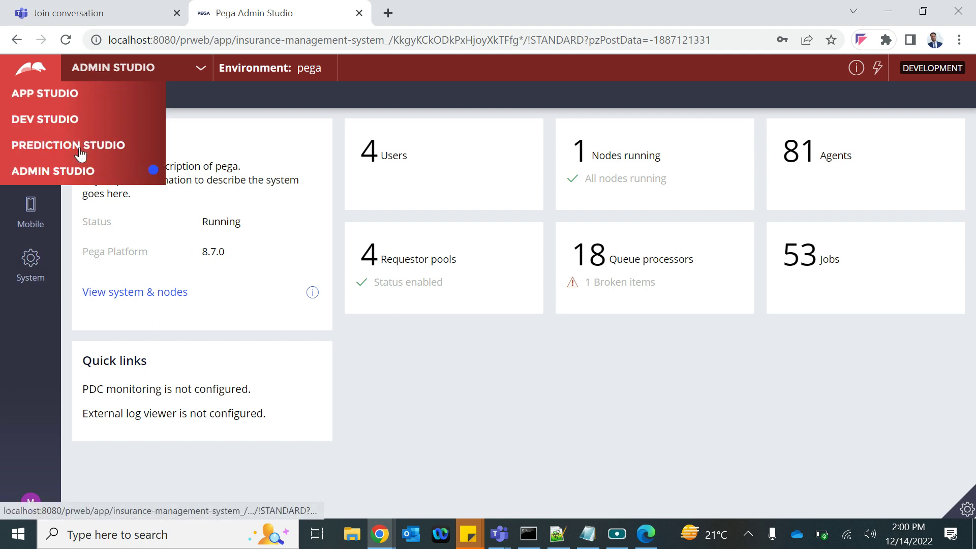
pyautogui.click(41, 121)
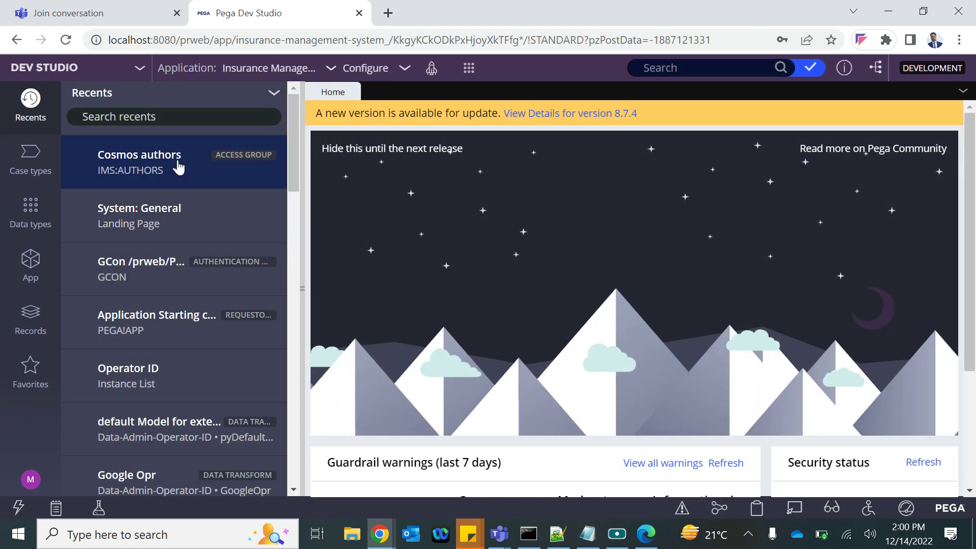
# Add the IMS:Authors access group to the pega system's BROWSER requestor type, make it the active one, and save the record
pyautogui.click(174, 229)
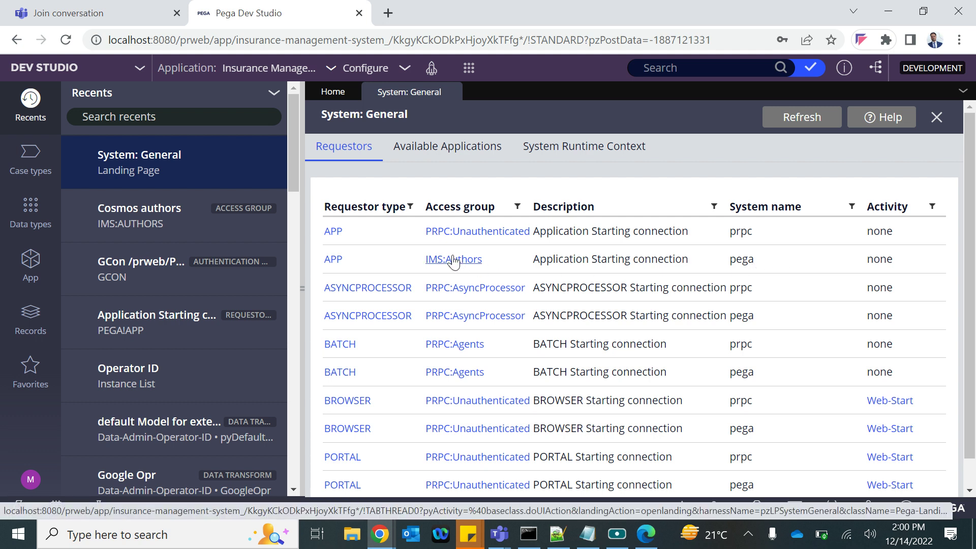
pyautogui.scroll(-1, 443, 345)
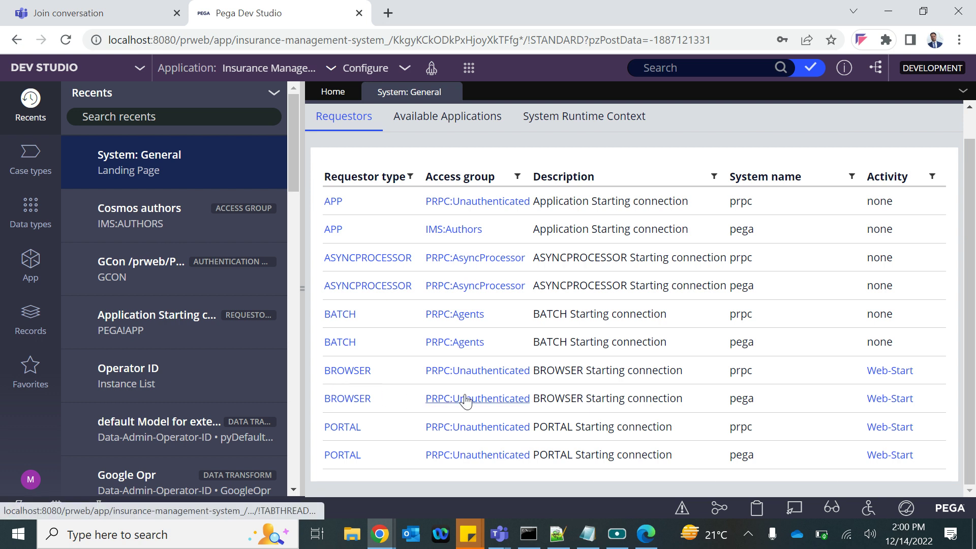
pyautogui.click(359, 400)
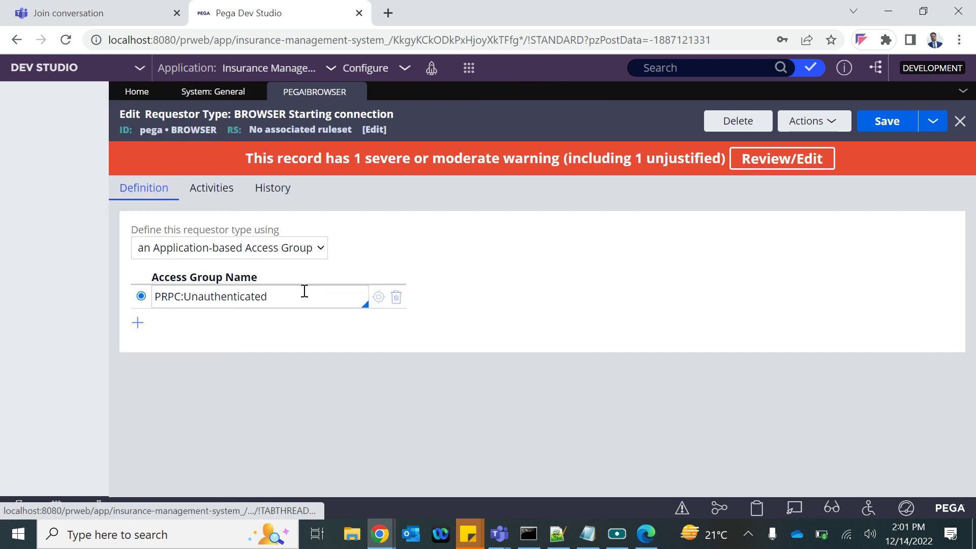
pyautogui.click(35, 322)
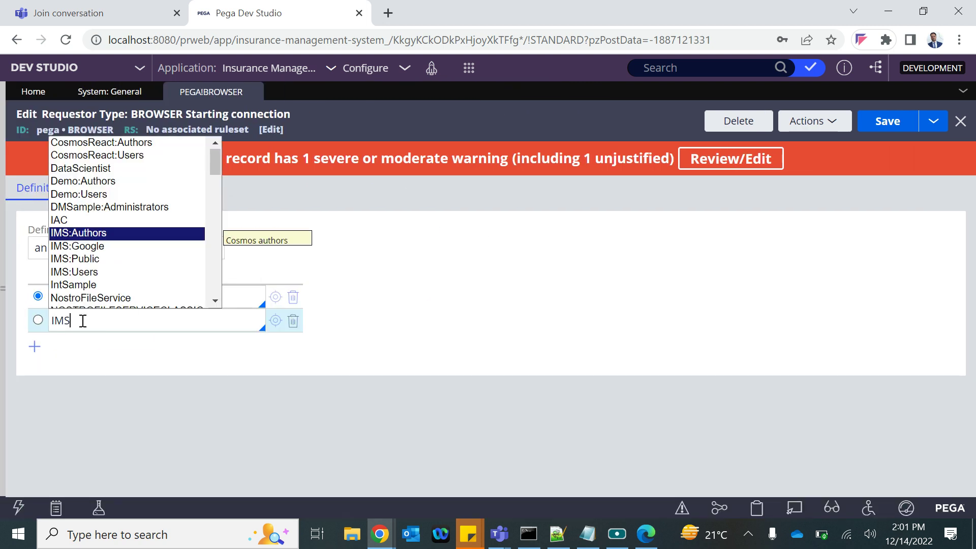
pyautogui.press('Return')
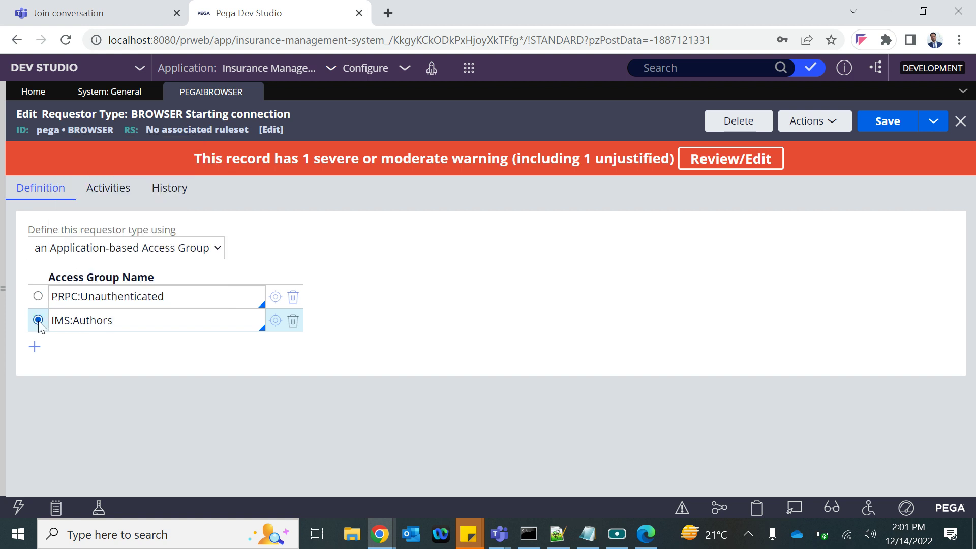
pyautogui.click(906, 123)
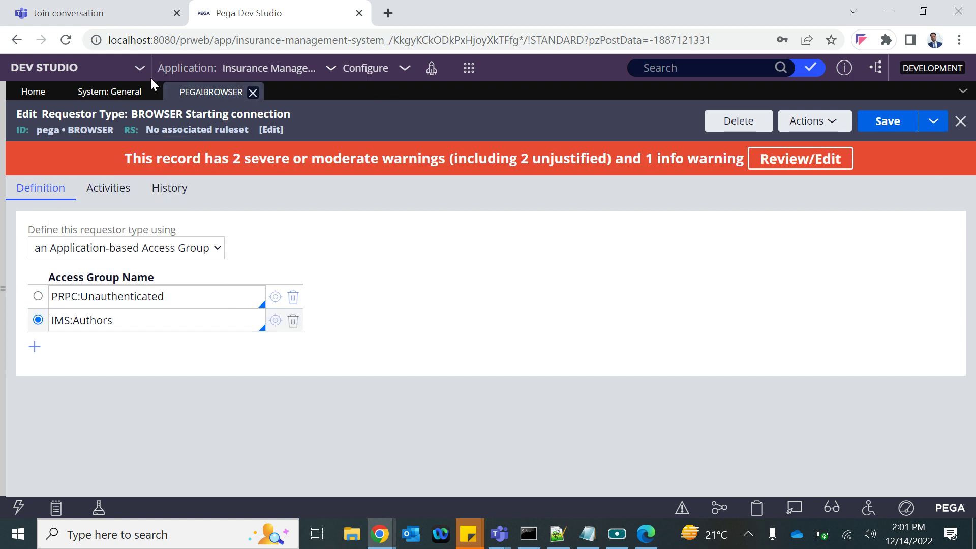
# Reopen the GCon authentication service, set its operator identification data transform to GoogleOpr, and save the record
pyautogui.click(98, 95)
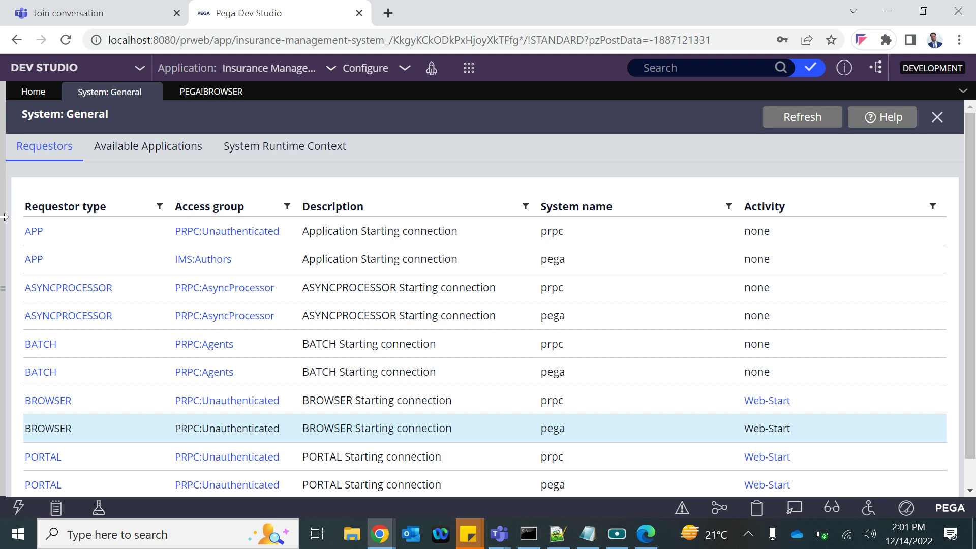
pyautogui.click(3, 179)
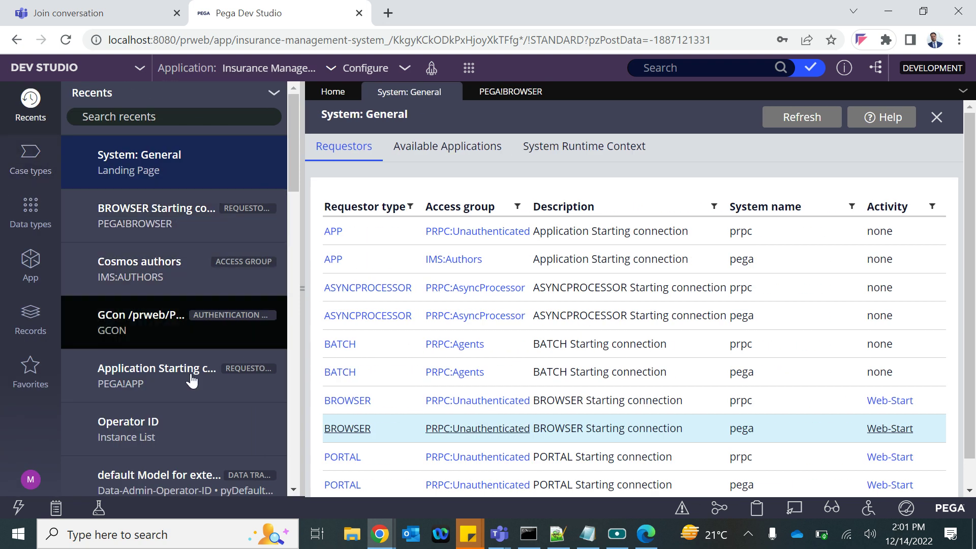
pyautogui.click(192, 340)
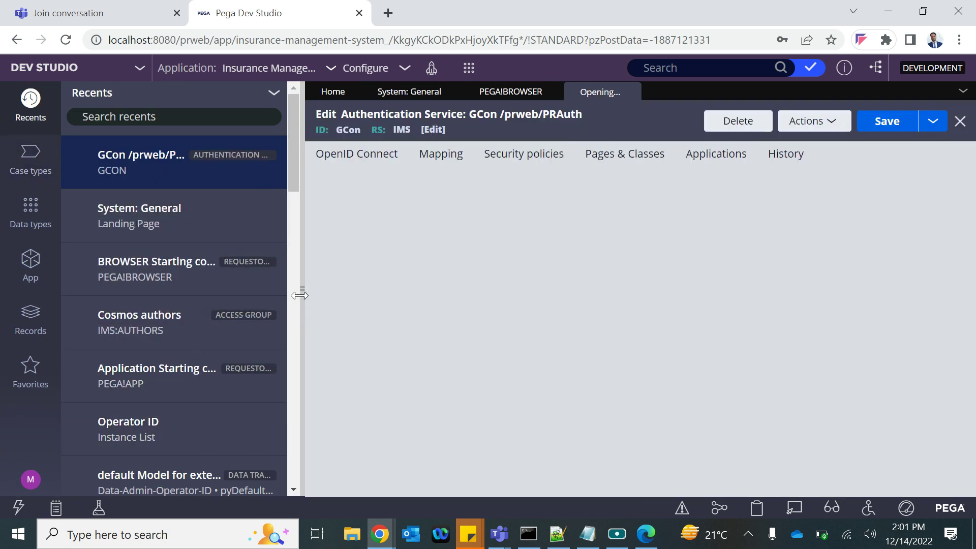
pyautogui.click(300, 296)
pyautogui.scroll(-14, 206, 444)
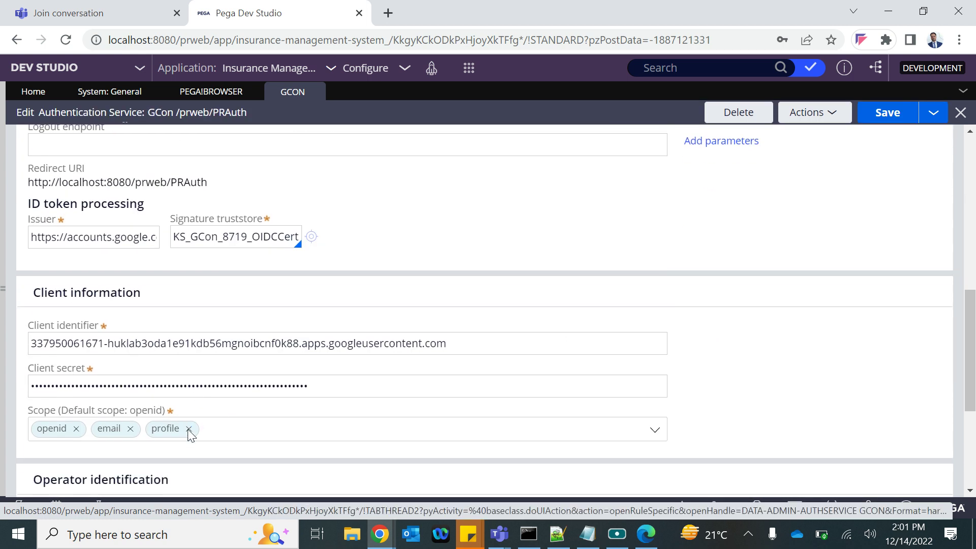
pyautogui.doubleClick(98, 416)
pyautogui.press('BackSpace')
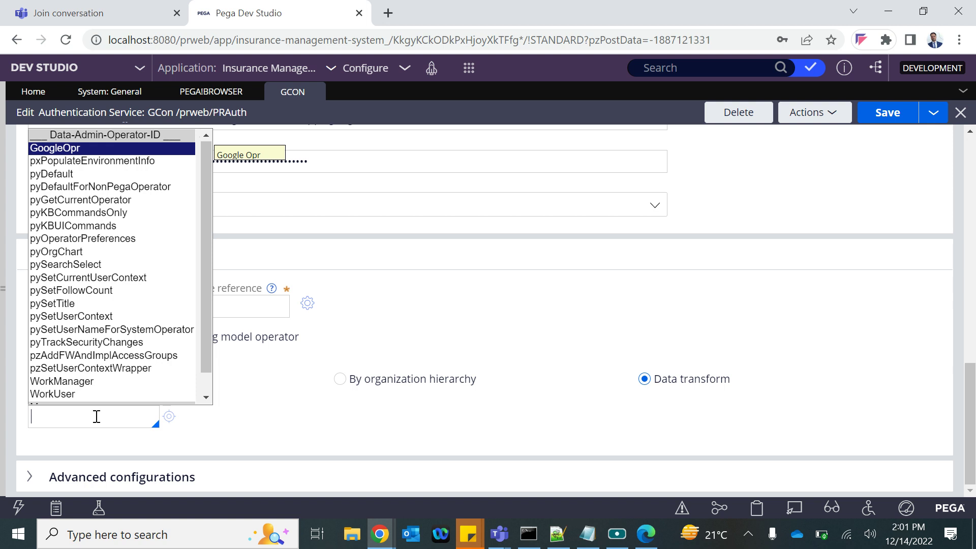
pyautogui.press('Return')
pyautogui.click(892, 115)
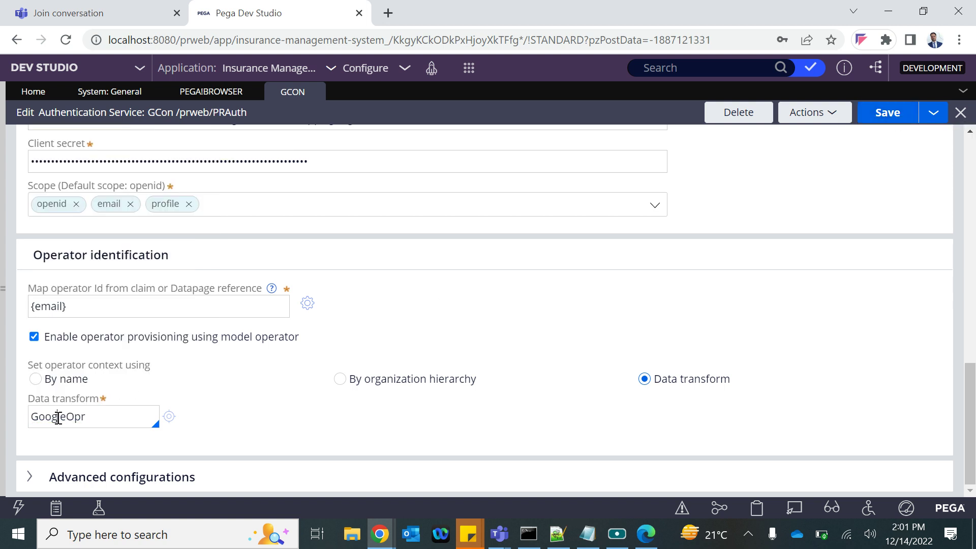
pyautogui.doubleClick(58, 417)
pyautogui.click(891, 125)
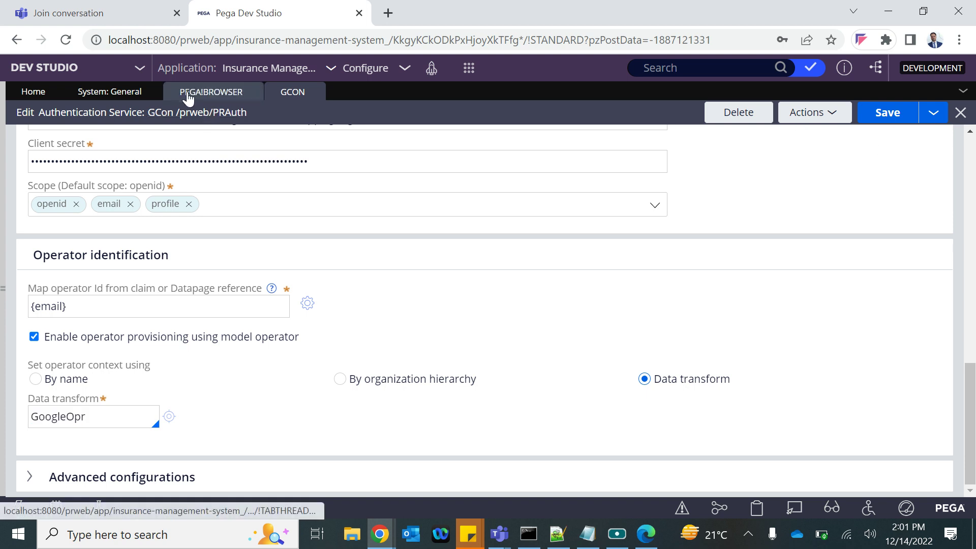
pyautogui.click(131, 94)
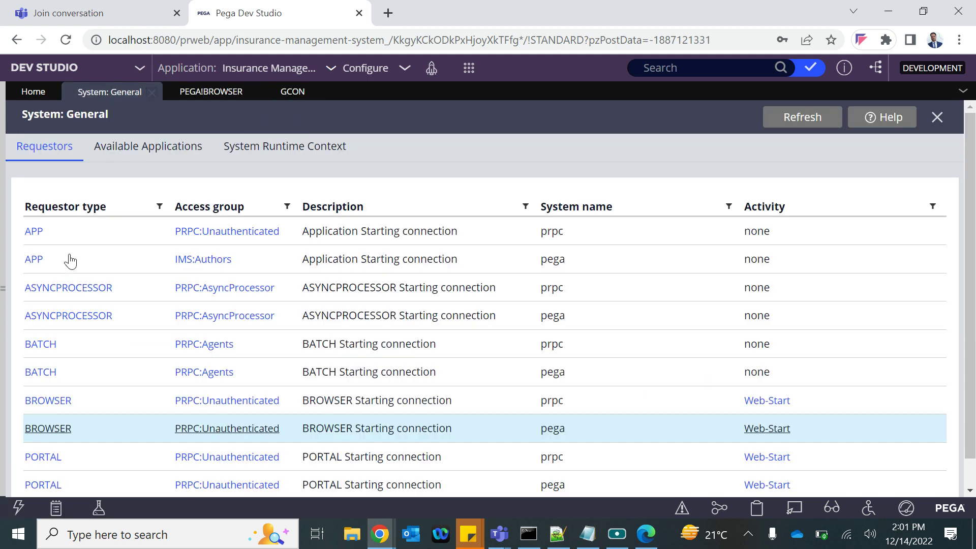
pyautogui.scroll(-1, 180, 454)
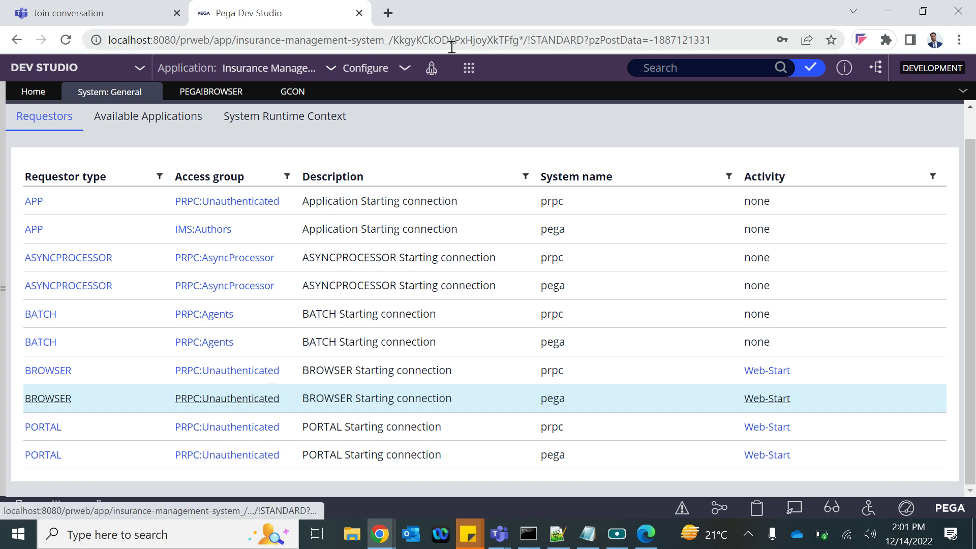
pyautogui.click(645, 533)
pyautogui.click(245, 32)
pyautogui.write('http://localhost:8080/prweb/PRAuth/IMS')
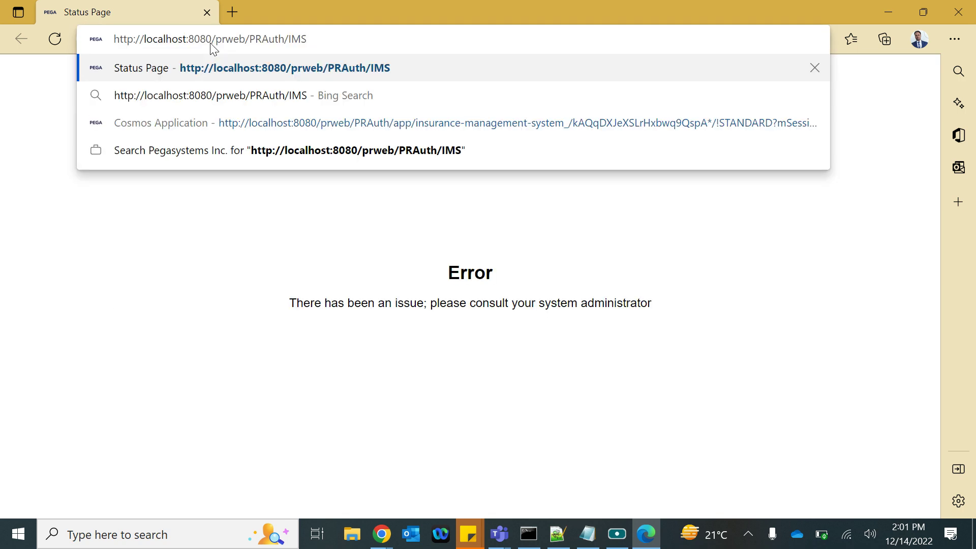
pyautogui.press('Return')
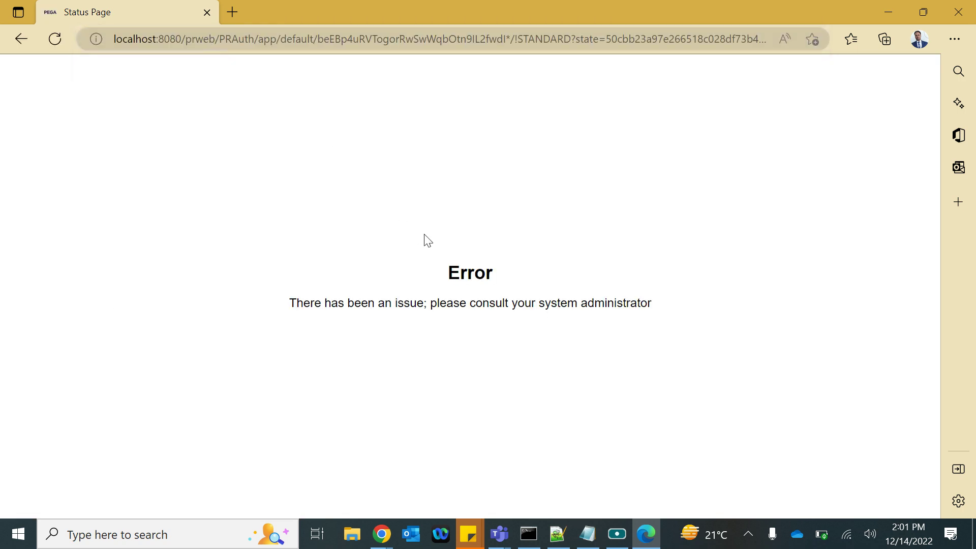
# Examine the Pega Platform startup console for the cause of the login error and the current ruleset list
pyautogui.hotkey('alt', 'Tab')
pyautogui.click(526, 539)
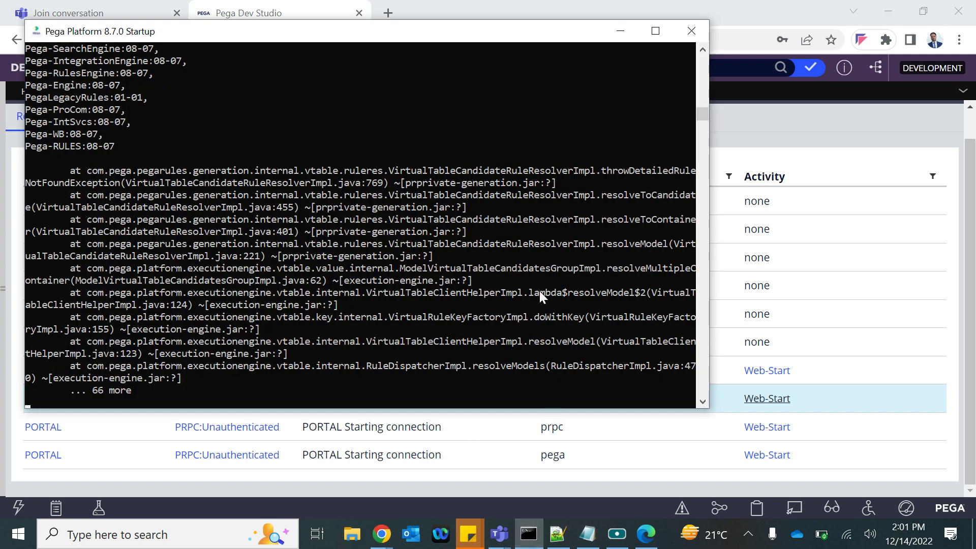
pyautogui.scroll(20, 539, 290)
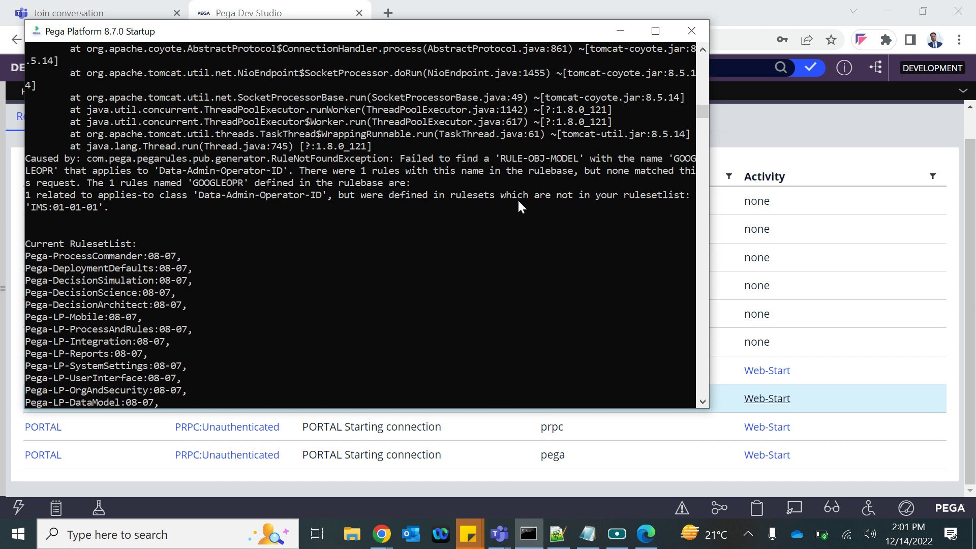
pyautogui.scroll(1, 244, 268)
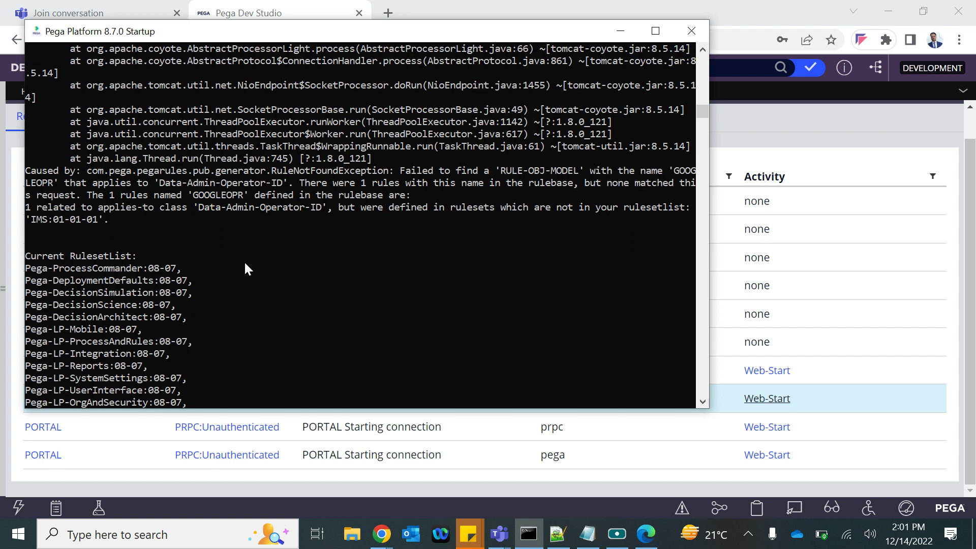
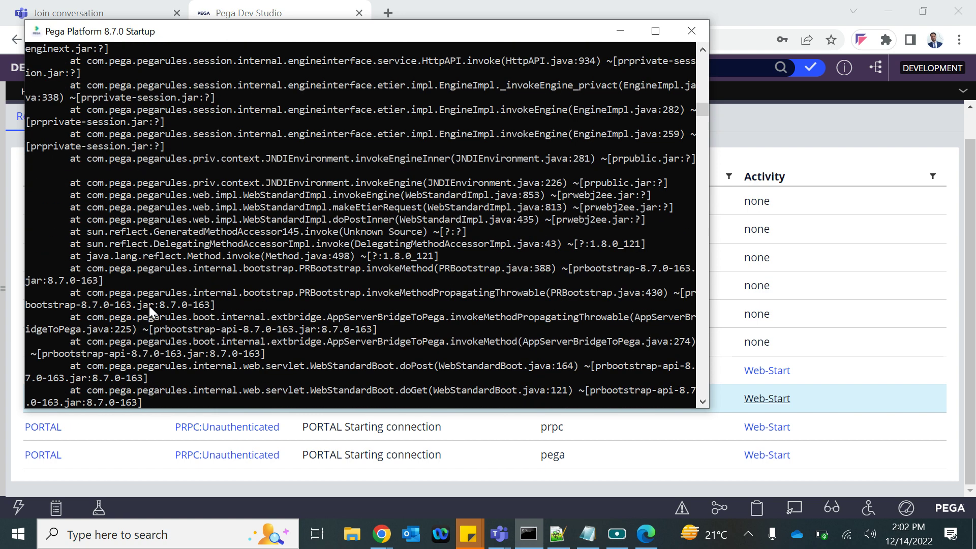
# Inspect the pega system's BROWSER requestor type, its IMS:Authors access group, and that group's IMS 01.01.01 application definition
pyautogui.click(755, 96)
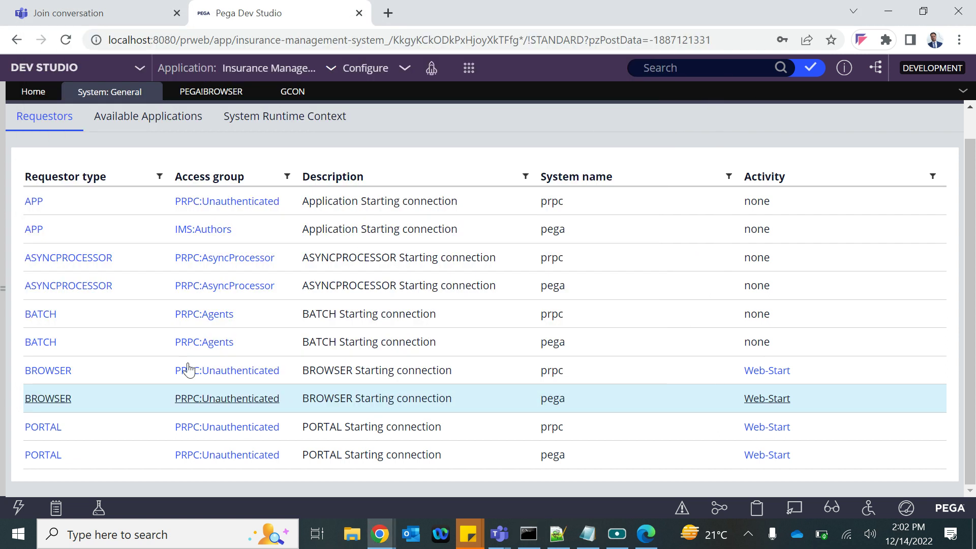
pyautogui.click(41, 401)
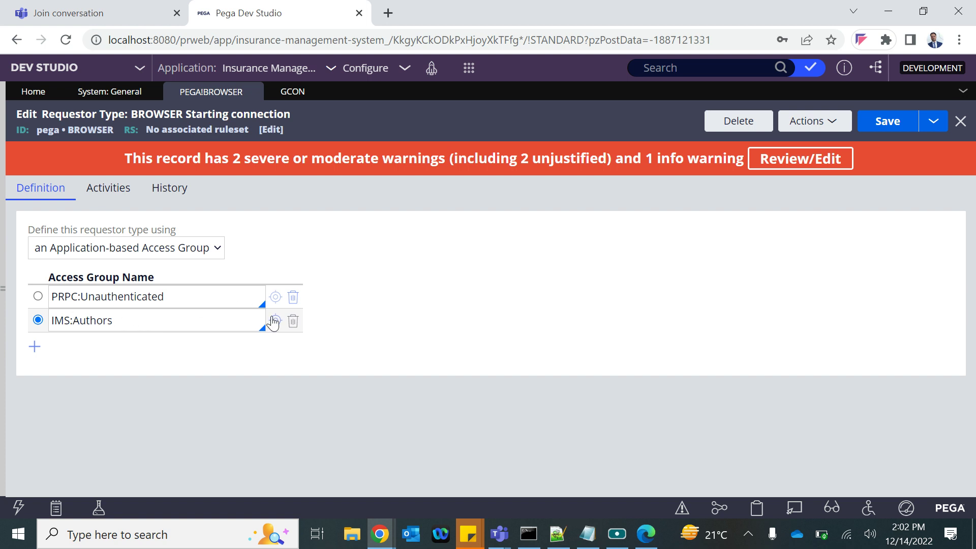
pyautogui.click(275, 321)
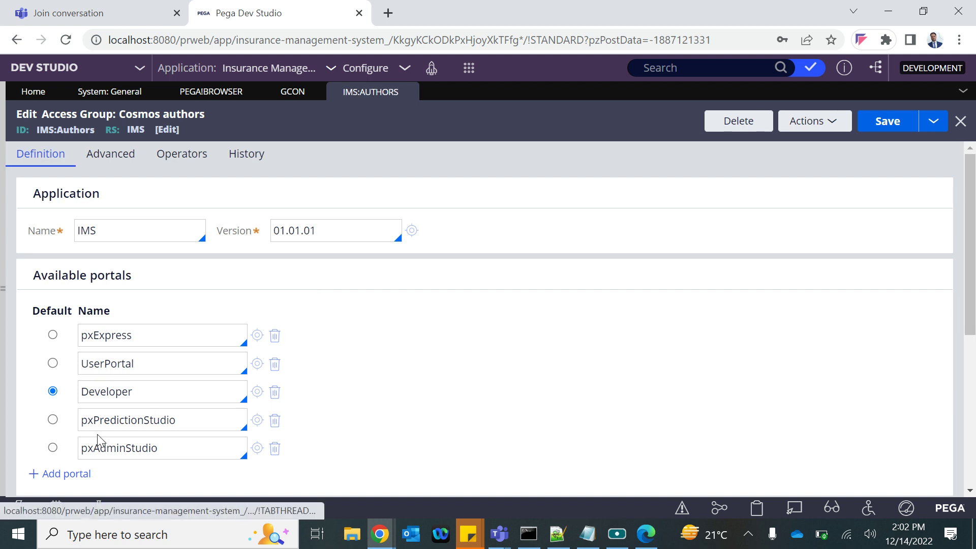
pyautogui.scroll(-5, 174, 383)
pyautogui.scroll(5, 174, 383)
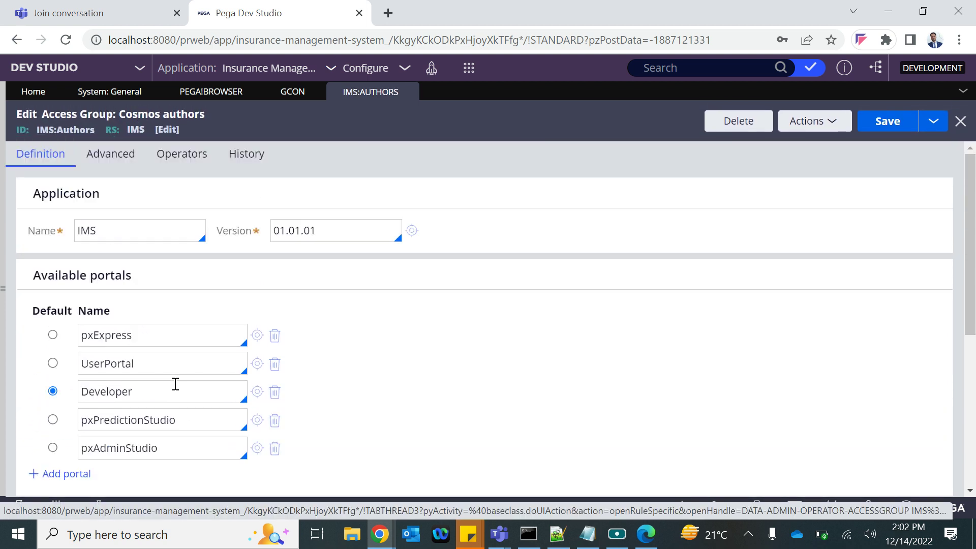
pyautogui.scroll(-5, 195, 388)
pyautogui.scroll(5, 194, 393)
pyautogui.click(412, 230)
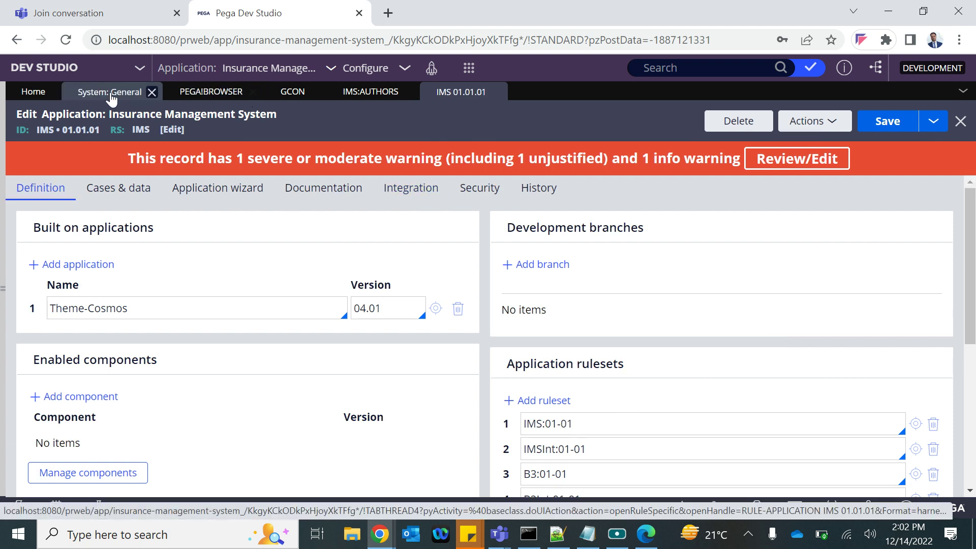
# Review the GCon authentication service's alias, login URL, client information and operator identification settings
pyautogui.click(292, 91)
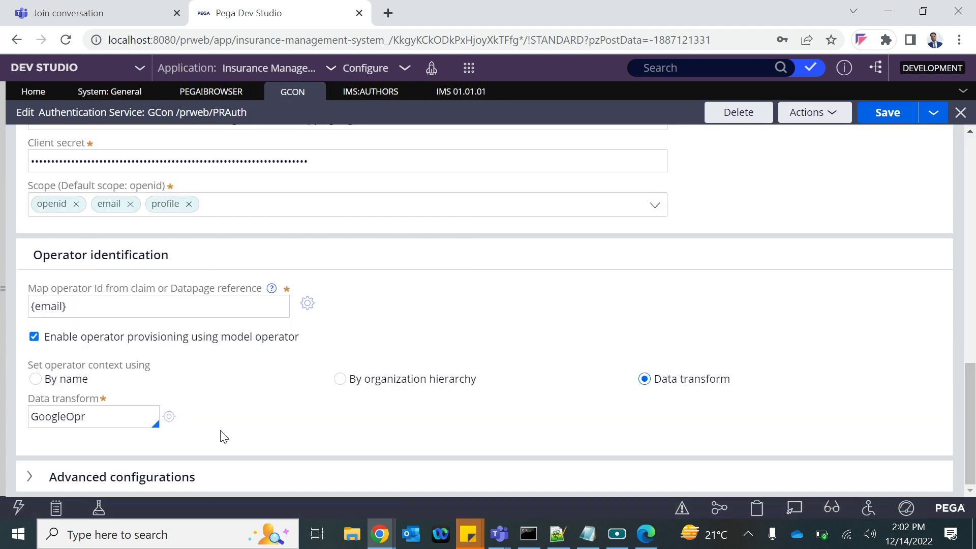
pyautogui.scroll(10, 221, 436)
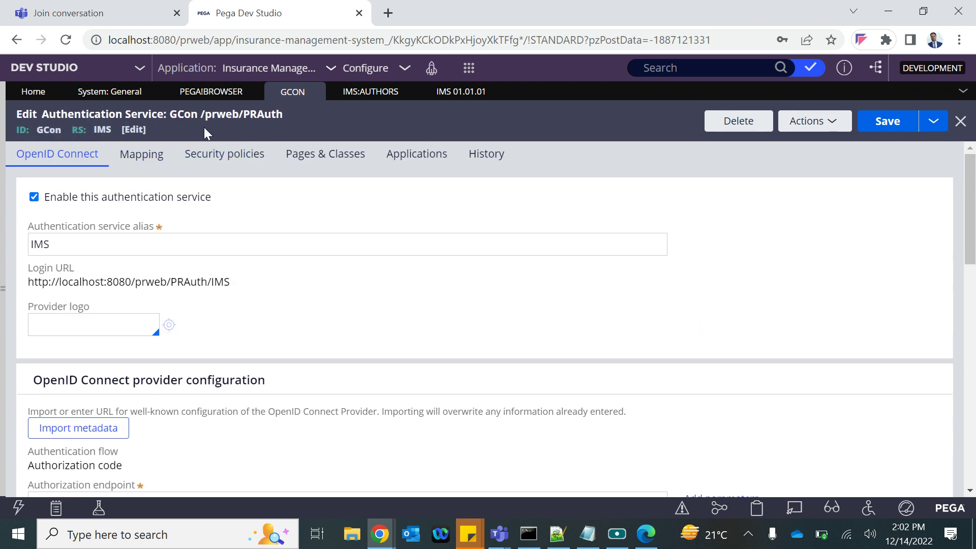
pyautogui.scroll(-10, 475, 381)
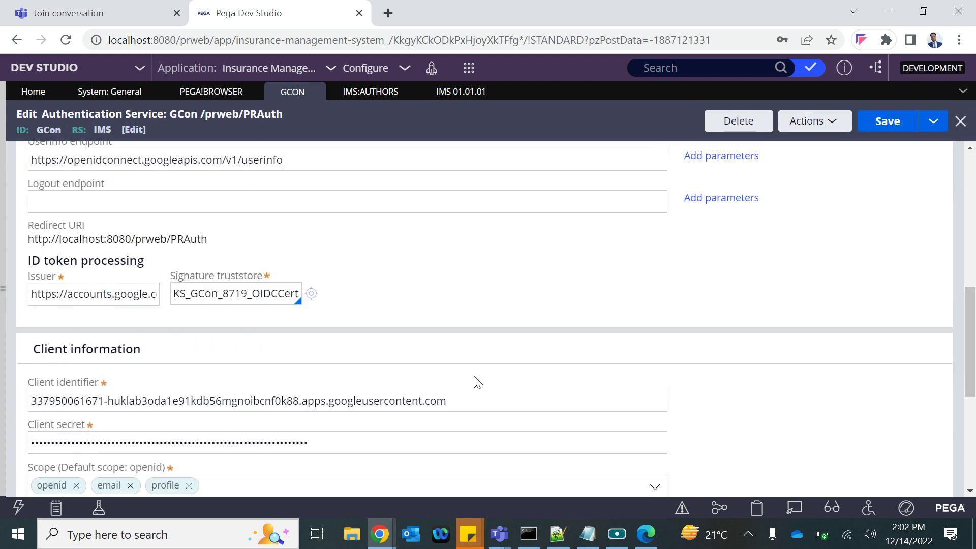
pyautogui.click(645, 529)
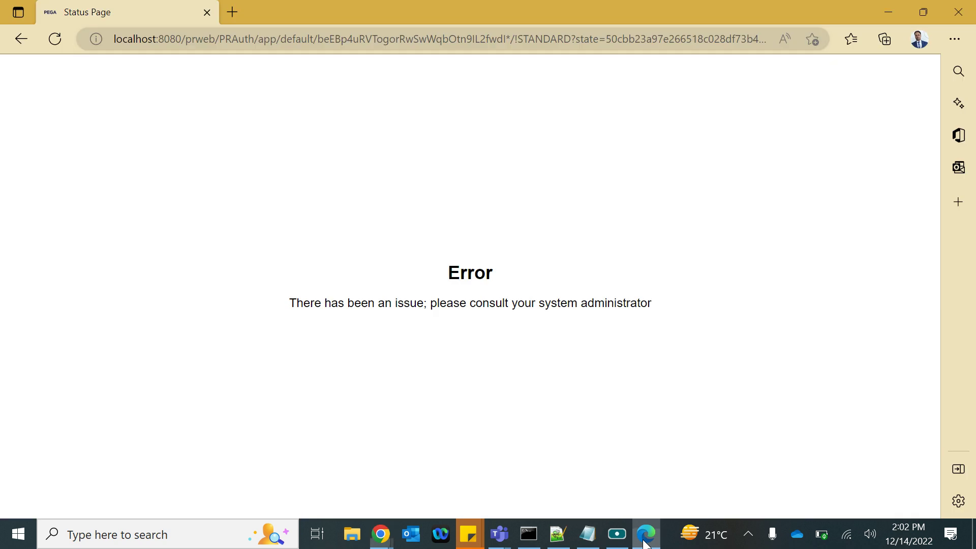
pyautogui.click(207, 13)
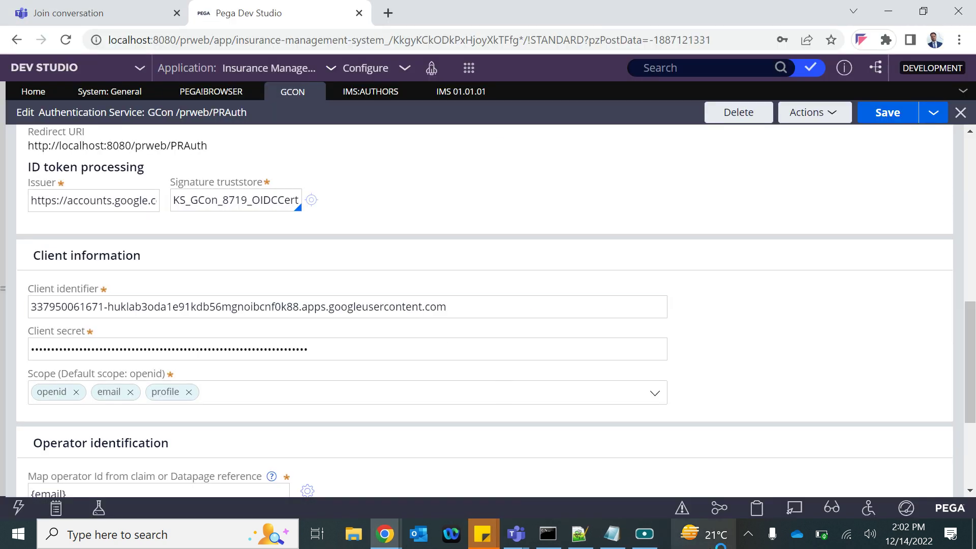
pyautogui.click(176, 537)
pyautogui.write('edge')
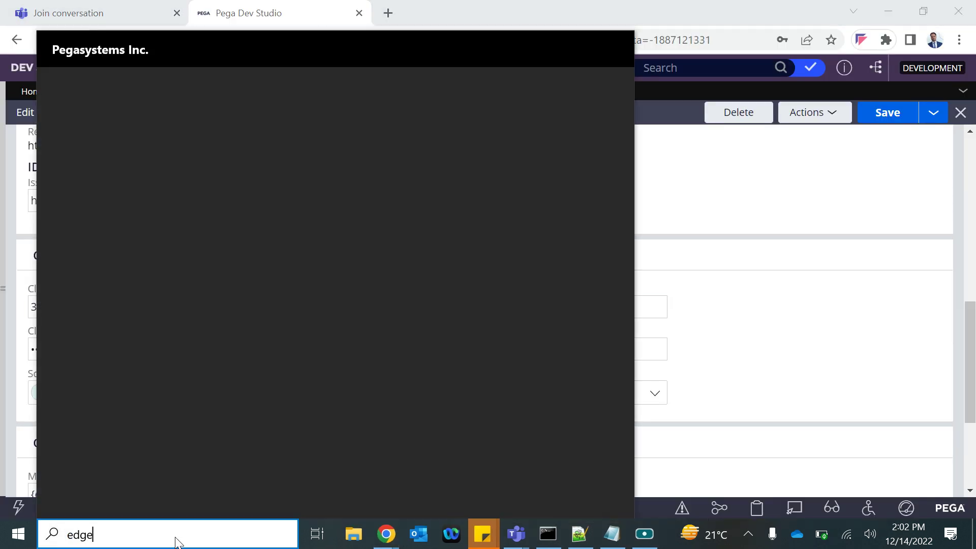
pyautogui.press('Return')
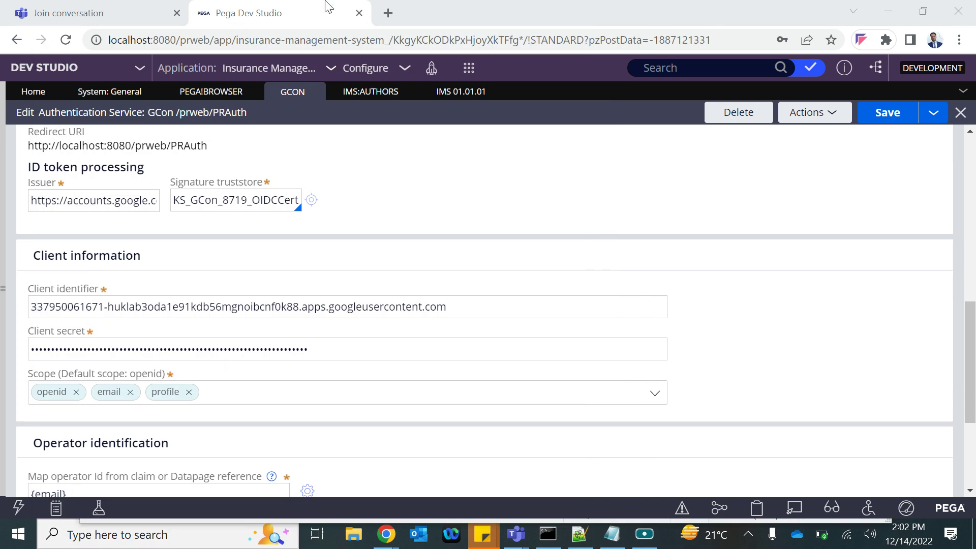
pyautogui.write('http://localhost:8080/prweb/PRAuth/IMS')
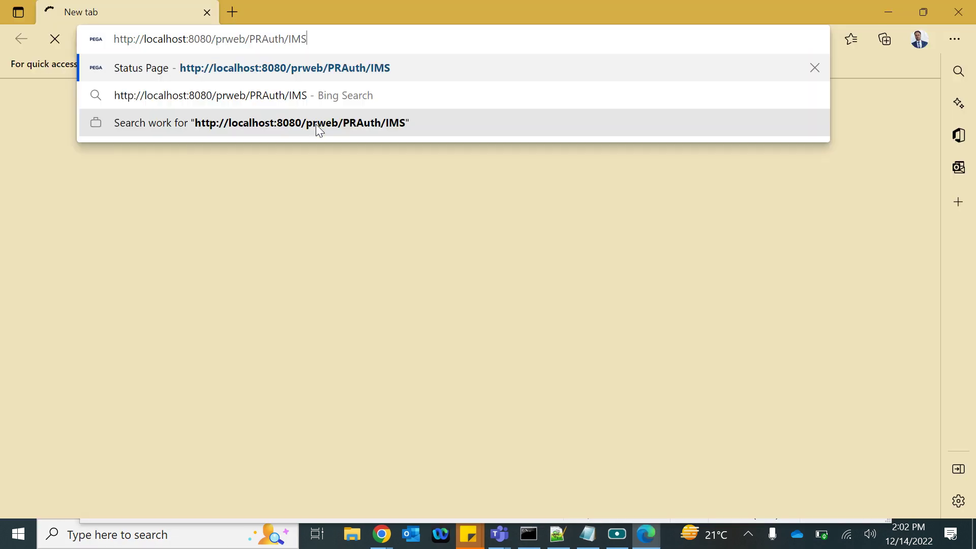
pyautogui.press('Return')
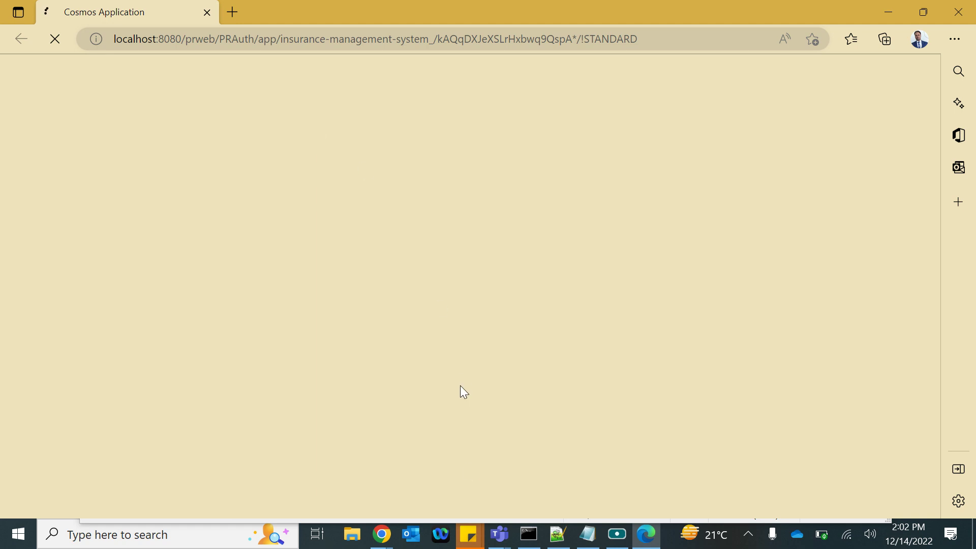
# Check the startup console's log output, and return to the Edge portal to see which operator is logged in
pyautogui.click(529, 533)
pyautogui.click(511, 239)
pyautogui.press('Escape')
pyautogui.click(512, 238)
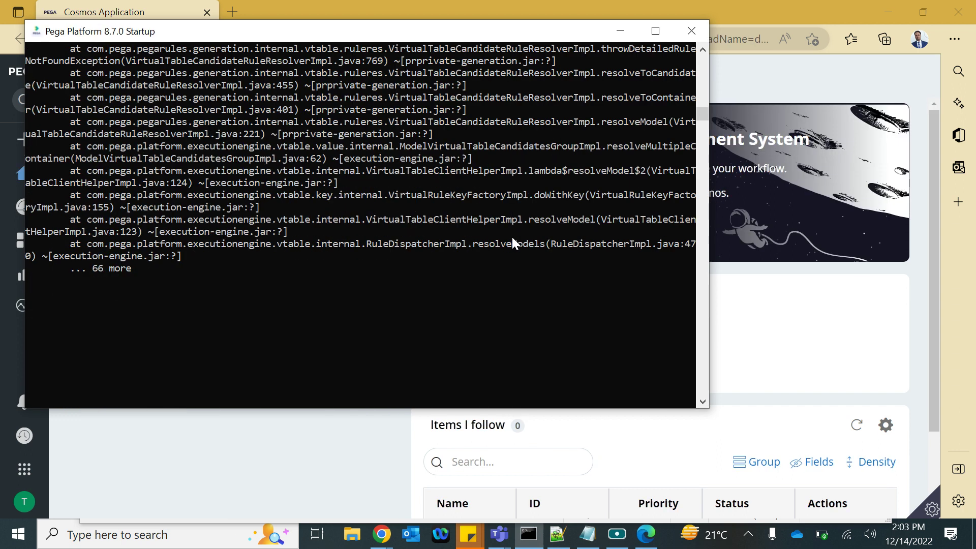
pyautogui.hotkey('alt', 'Tab')
pyautogui.moveTo(26, 504)
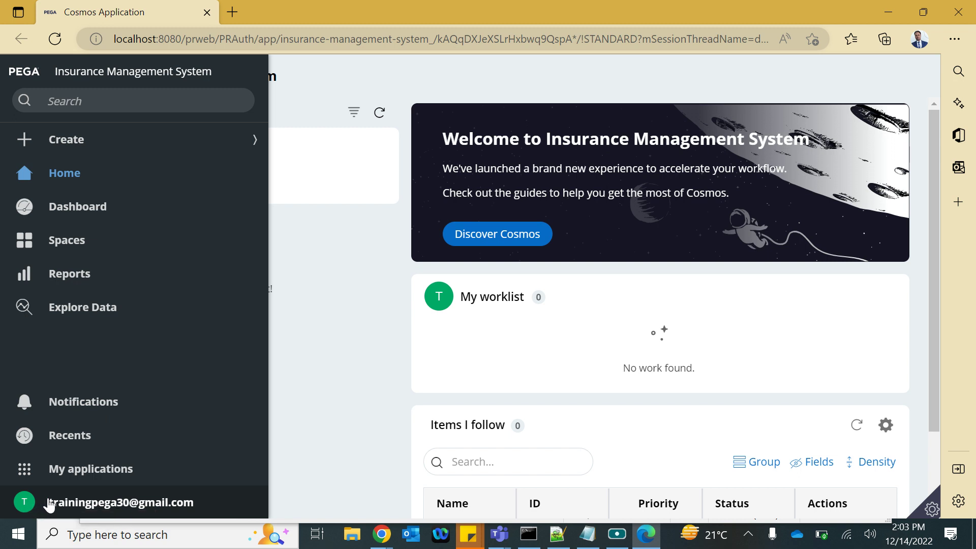
# Switch to Dev Studio in Chrome, list the Operator ID records under Organization, and open the Google login's operator record
pyautogui.moveTo(381, 537)
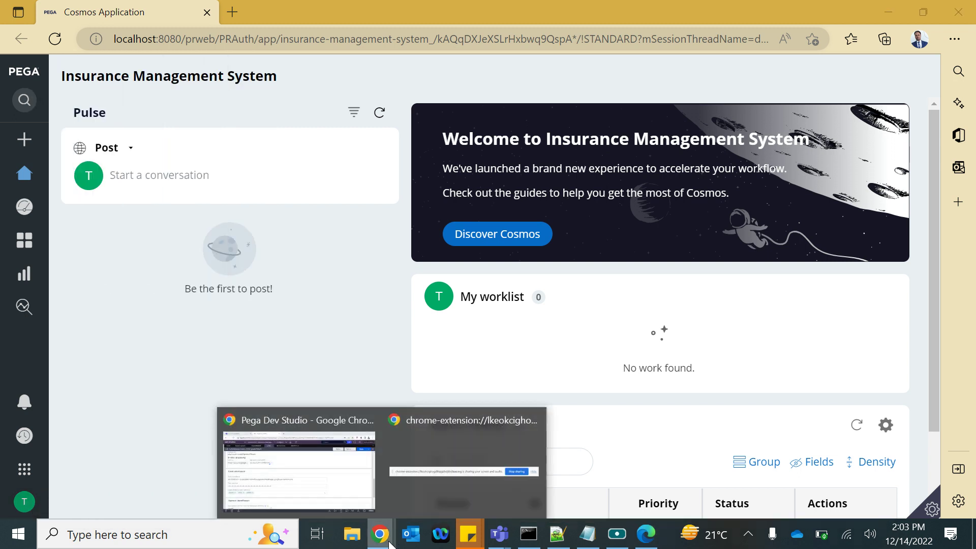
pyautogui.click(307, 477)
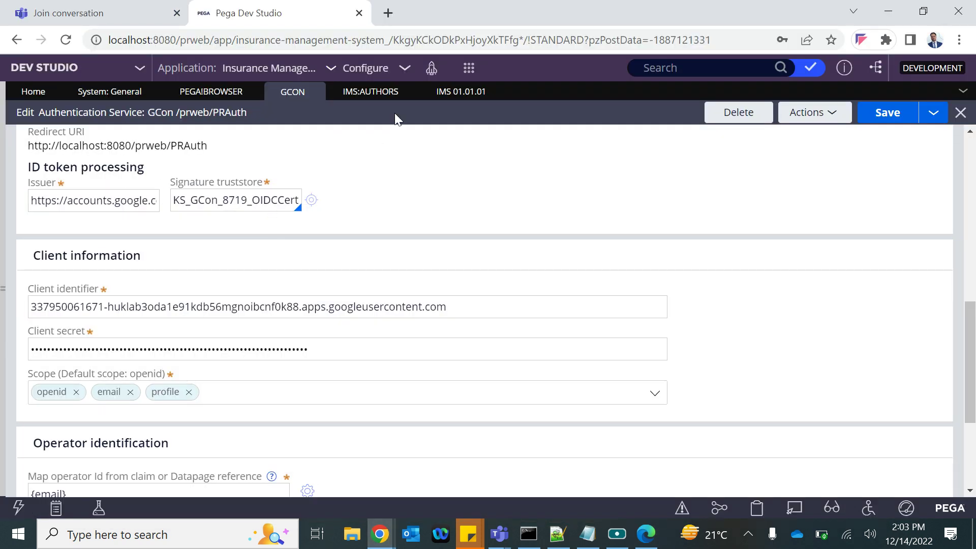
pyautogui.click(30, 320)
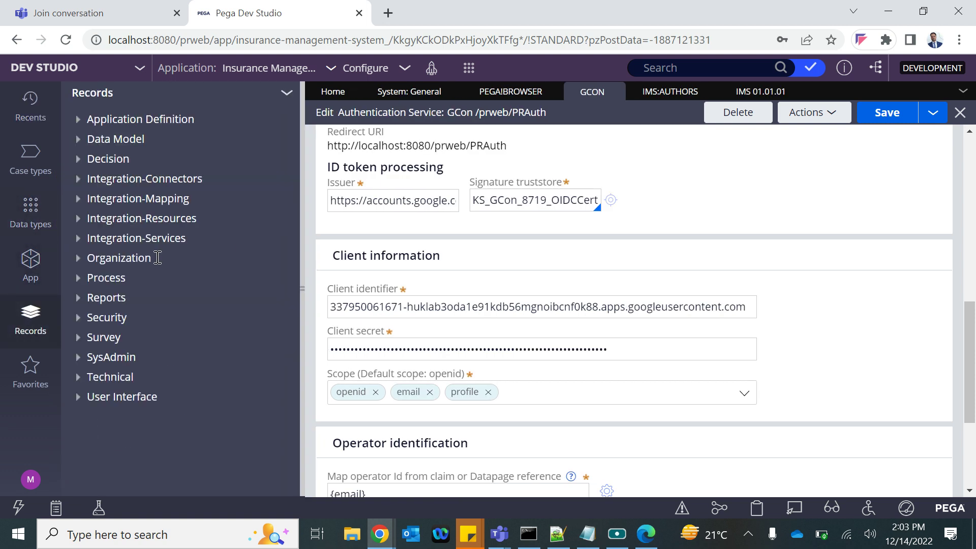
pyautogui.click(77, 263)
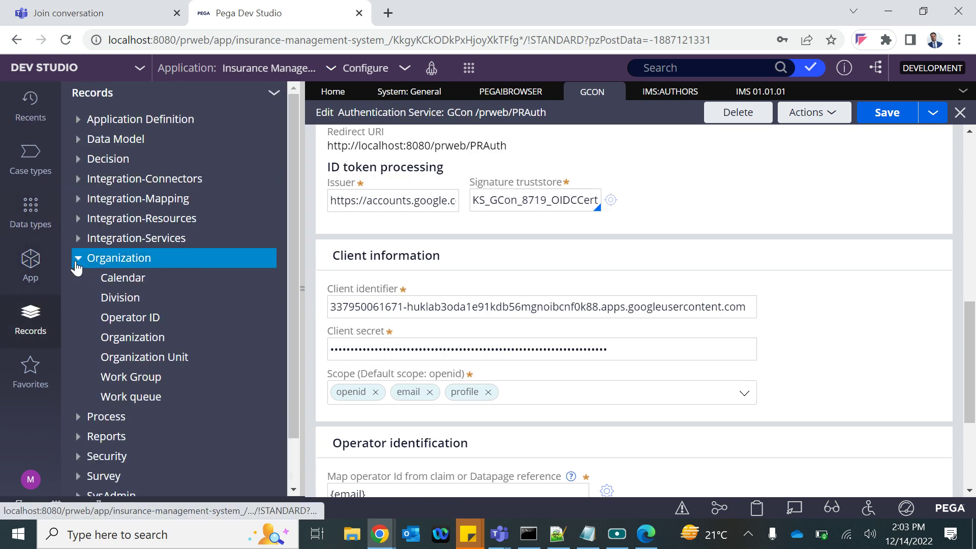
pyautogui.click(129, 324)
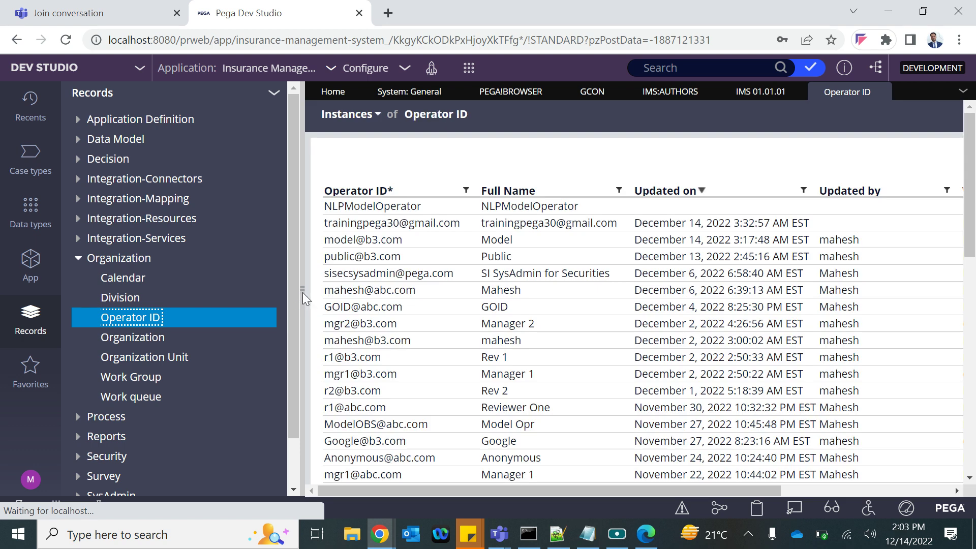
pyautogui.click(302, 288)
pyautogui.click(209, 225)
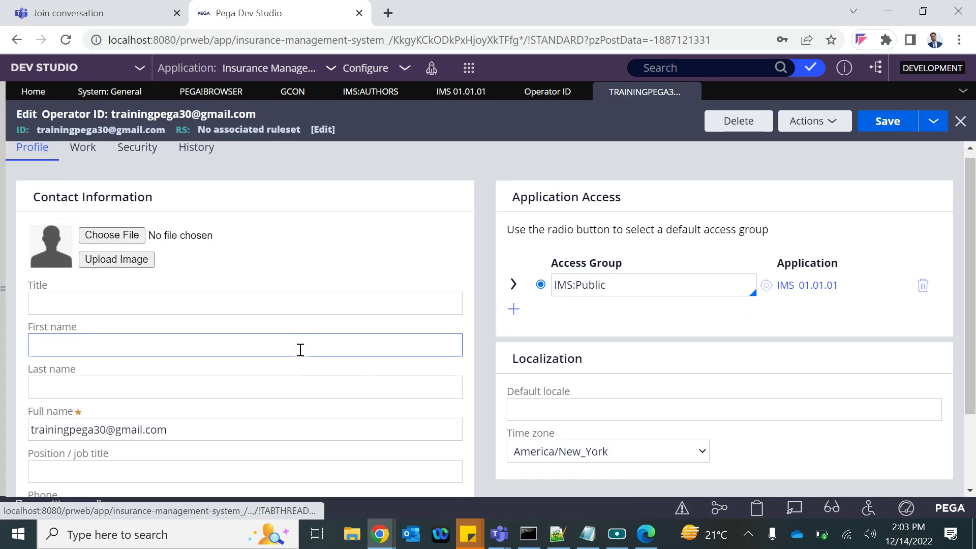
# Examine the operator's profile, access group, organizational unit, team and work queue settings
pyautogui.scroll(-2, 300, 351)
pyautogui.scroll(2, 303, 355)
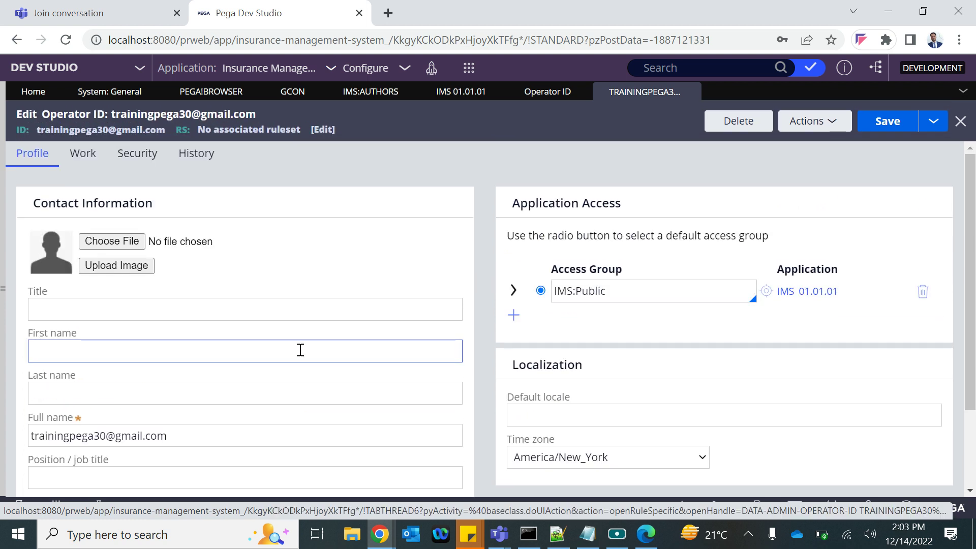
pyautogui.doubleClick(97, 439)
pyautogui.scroll(-2, 91, 411)
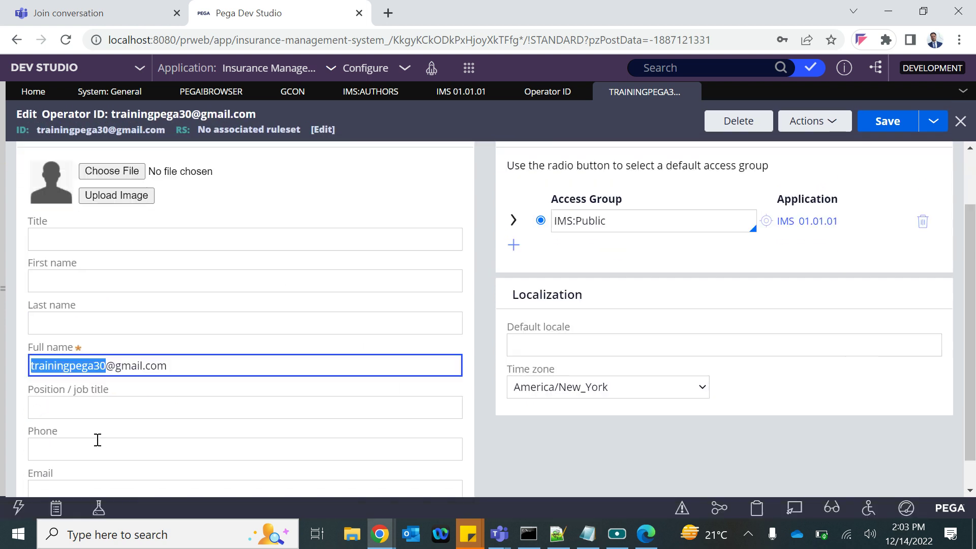
pyautogui.scroll(2, 153, 268)
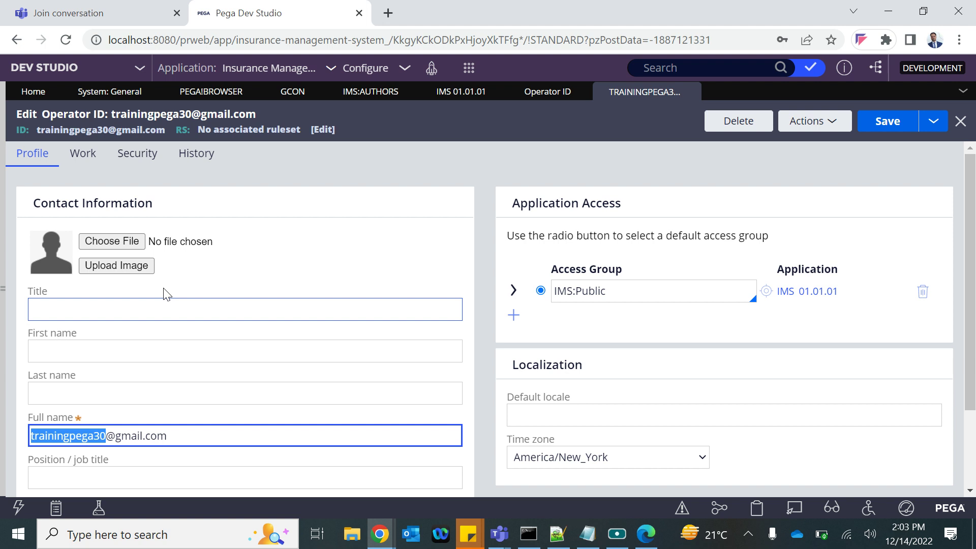
pyautogui.click(66, 159)
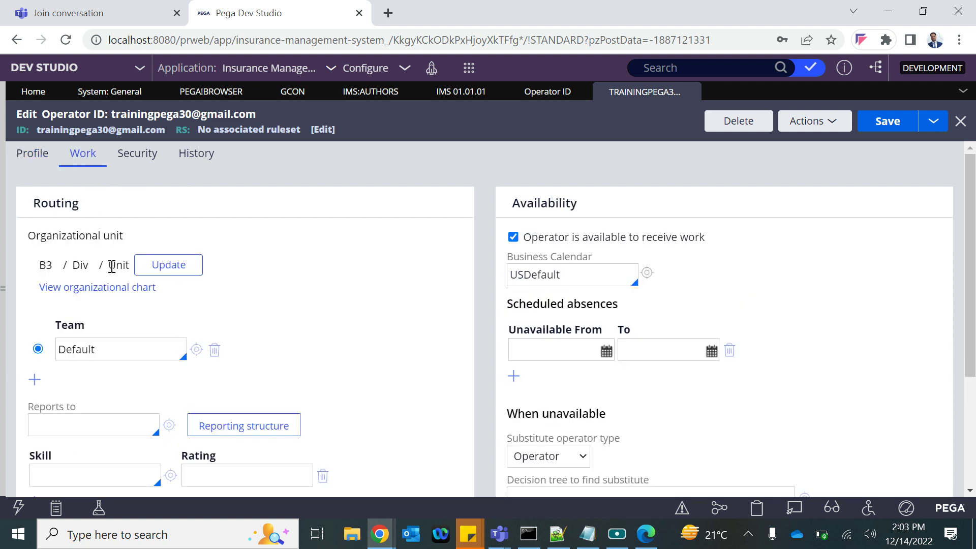
pyautogui.scroll(-3, 121, 265)
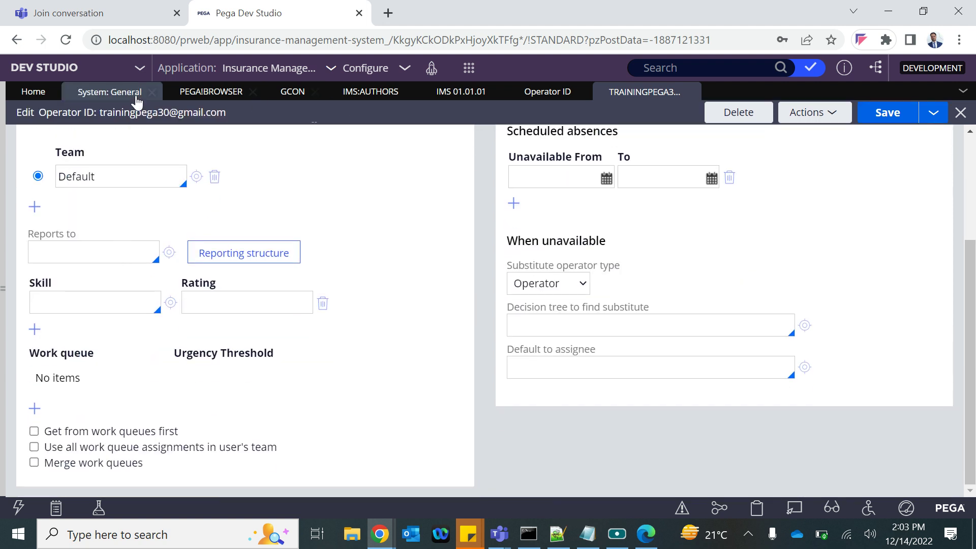
# Open the GoogleOpr data transform from the GCon authentication service and review its operator property mappings
pyautogui.click(293, 100)
pyautogui.scroll(-4, 272, 388)
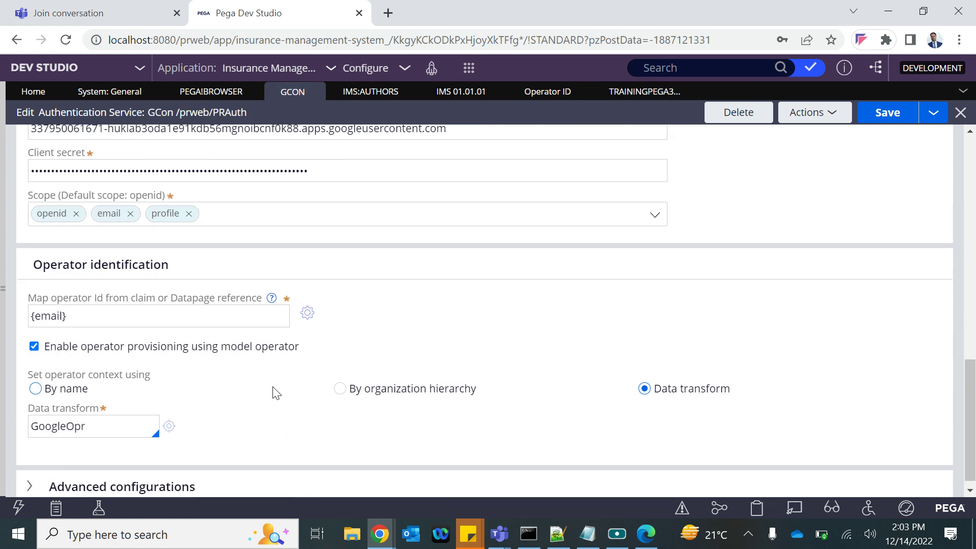
pyautogui.doubleClick(54, 416)
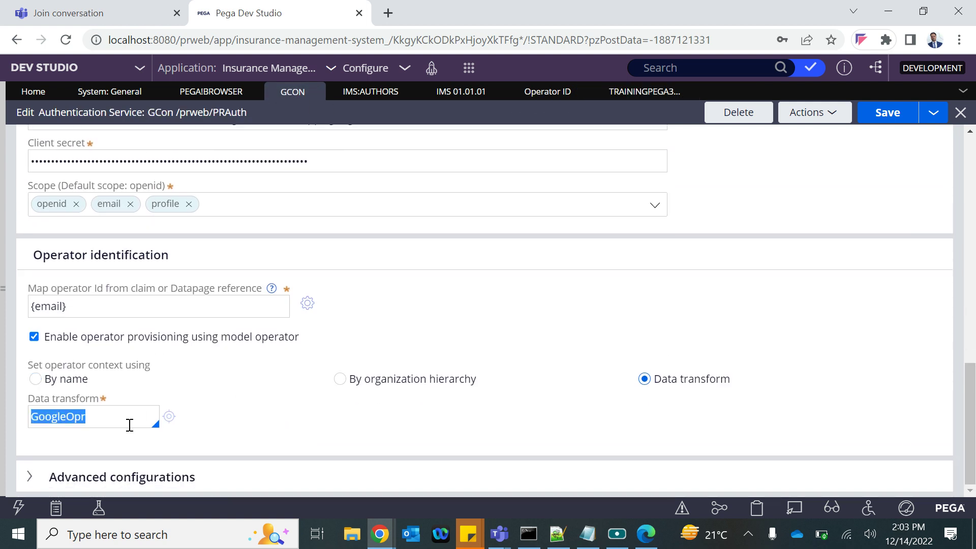
pyautogui.click(168, 418)
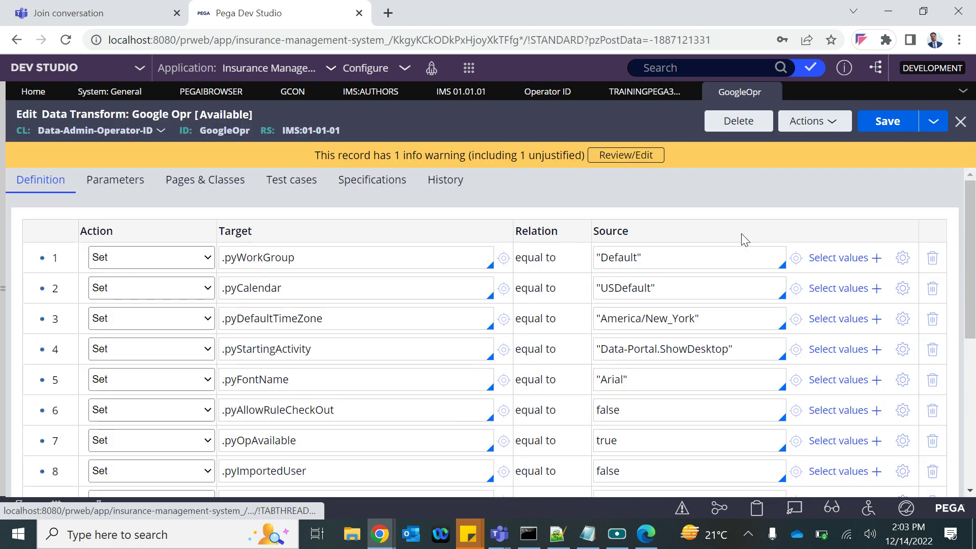
pyautogui.scroll(-6, 743, 239)
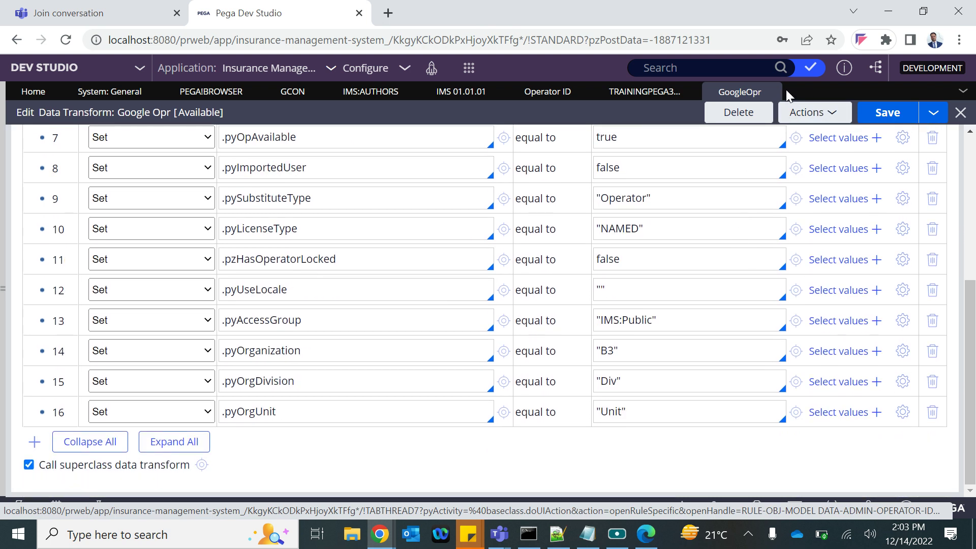
pyautogui.click(772, 92)
# Review the GCon authentication service's login URL, OpenID Connect provider configuration, scopes and operator identification settings
pyautogui.scroll(10, 465, 251)
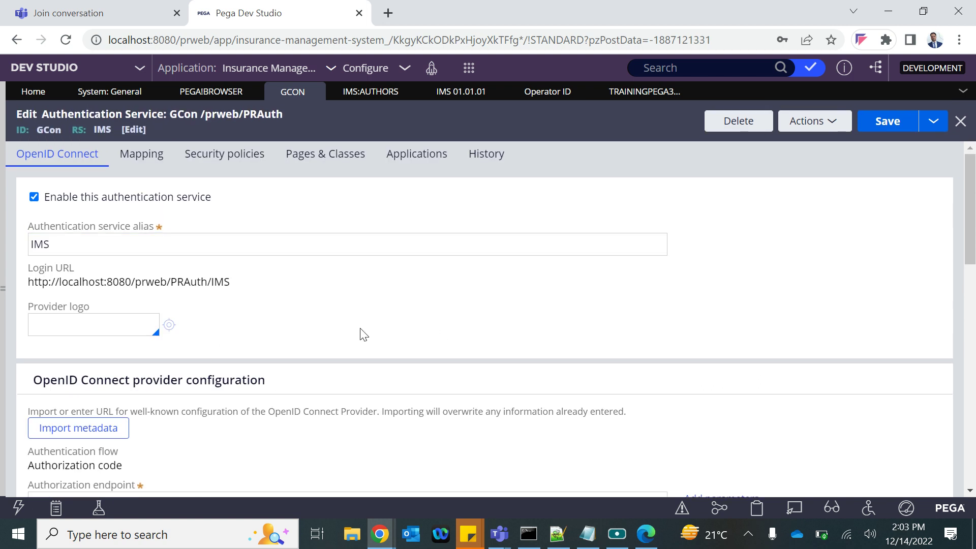
pyautogui.scroll(-15, 363, 334)
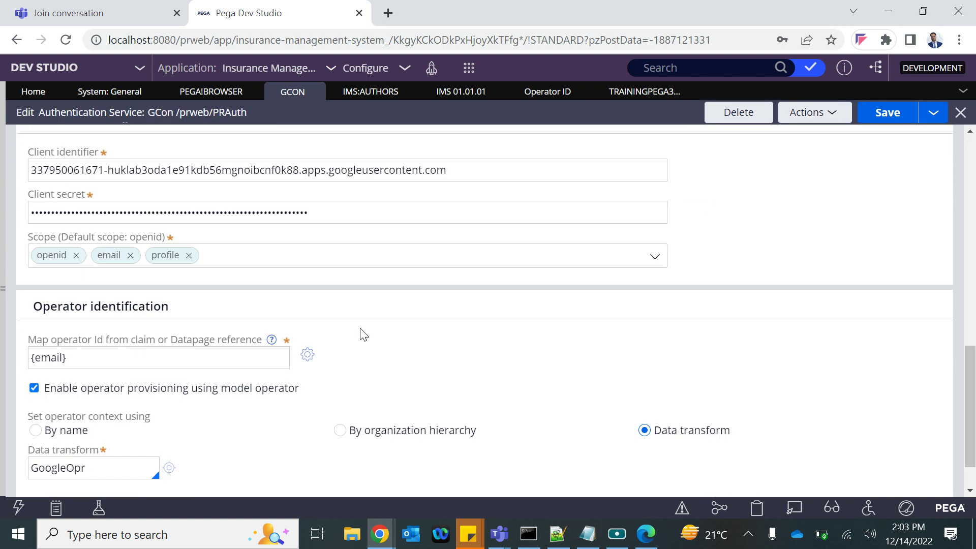
pyautogui.scroll(10, 364, 334)
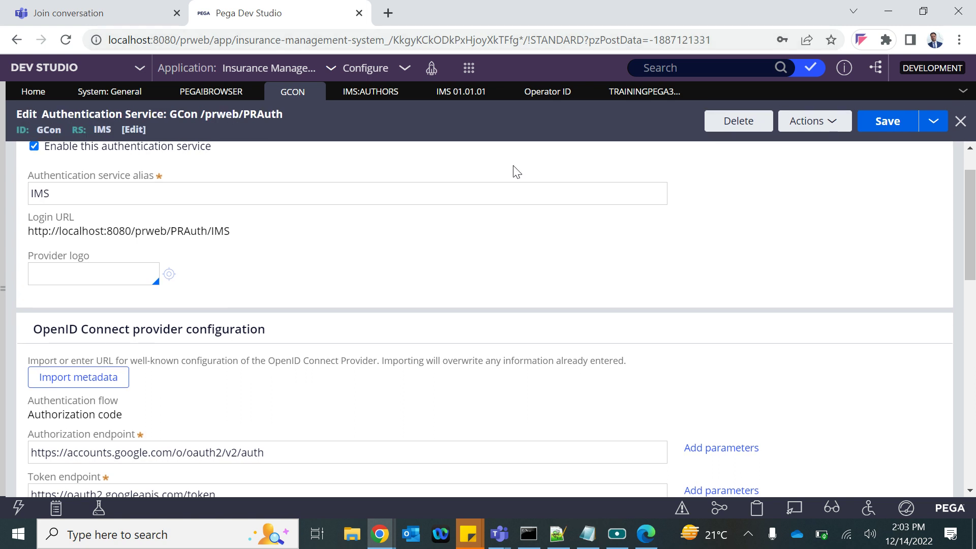
# In Notepad, write "Getting the model opr by Org h" and, on a second line, "Setting up opr id by Data Transform"
pyautogui.click(587, 535)
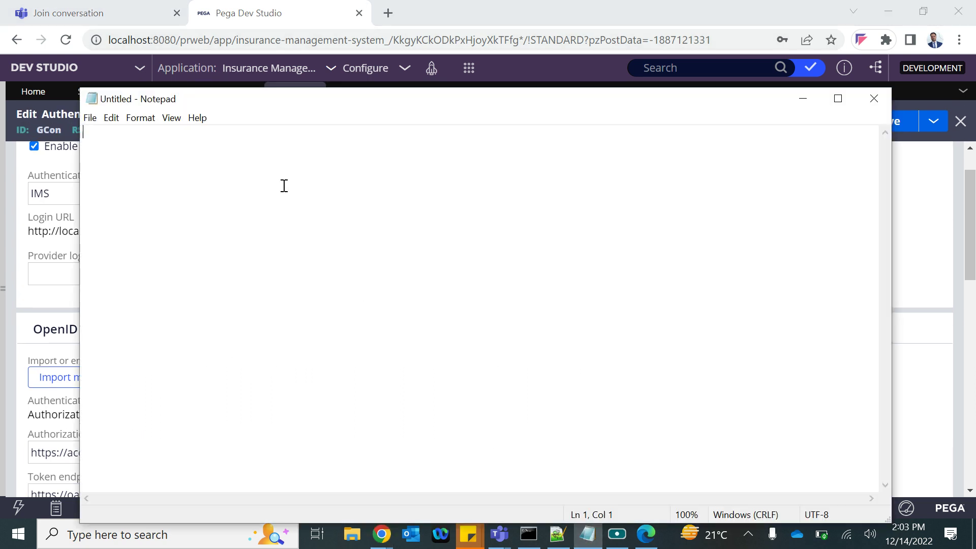
pyautogui.write('Two')
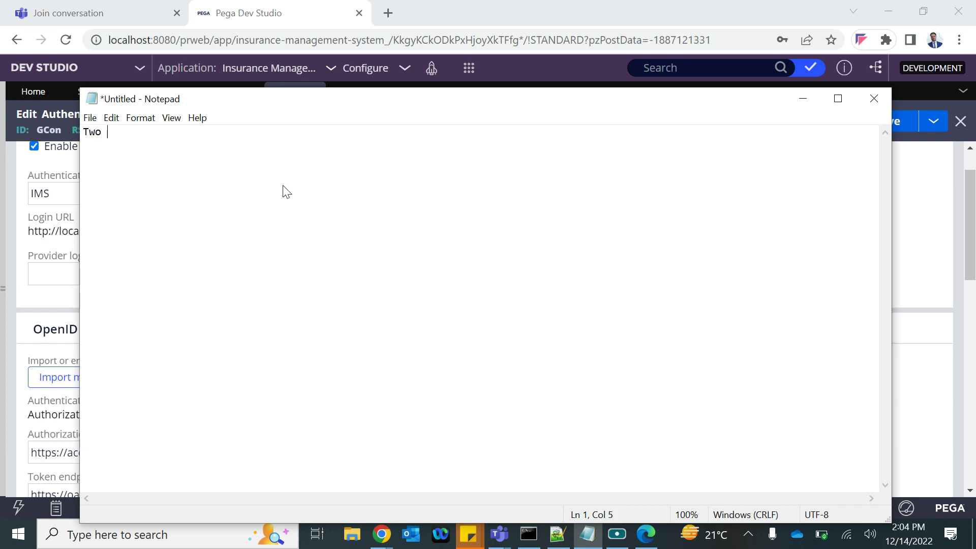
pyautogui.press('BackSpace')
pyautogui.press('BackSpace')
pyautogui.press('BackSpace')
pyautogui.press('BackSpace')
pyautogui.write('Getting the model opr')
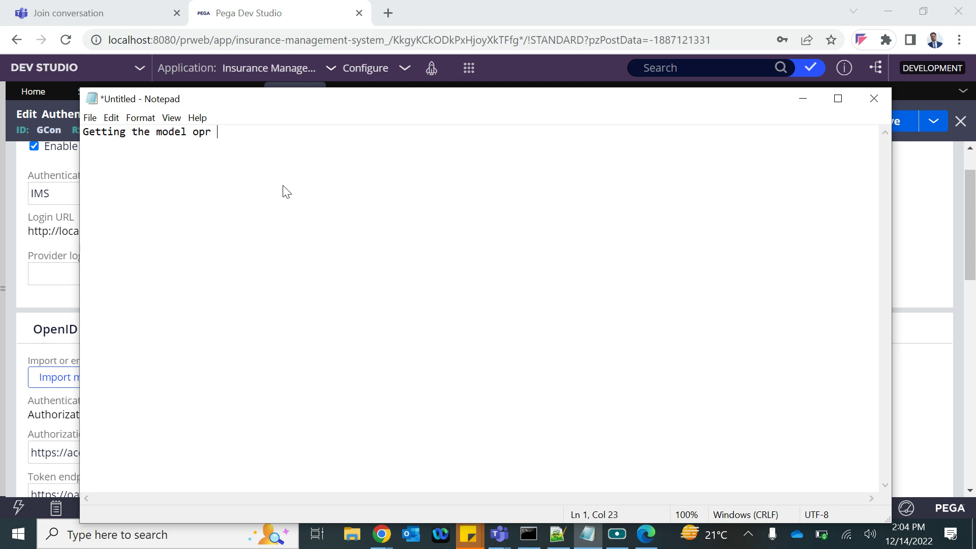
pyautogui.write(' by Org h Setting')
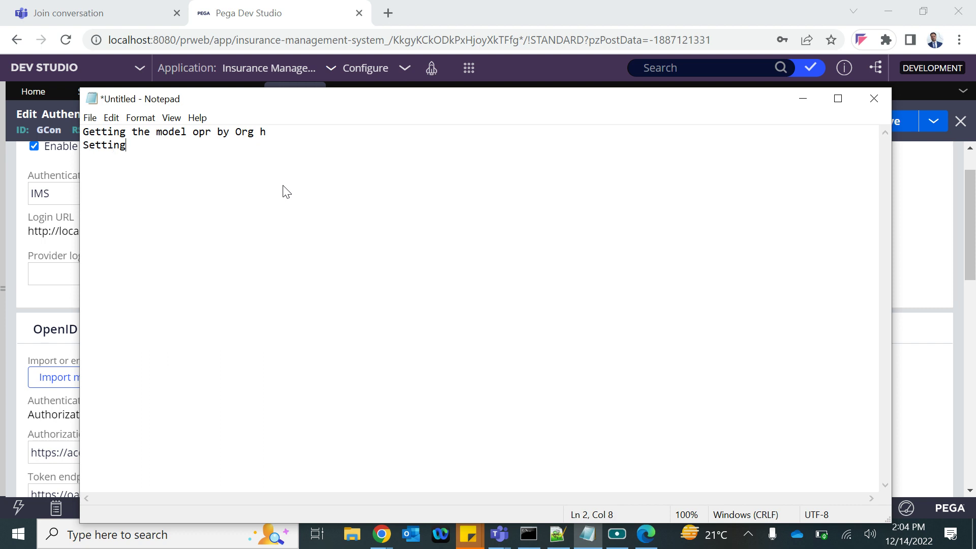
pyautogui.write(' up opr id by Data Transfoirm')
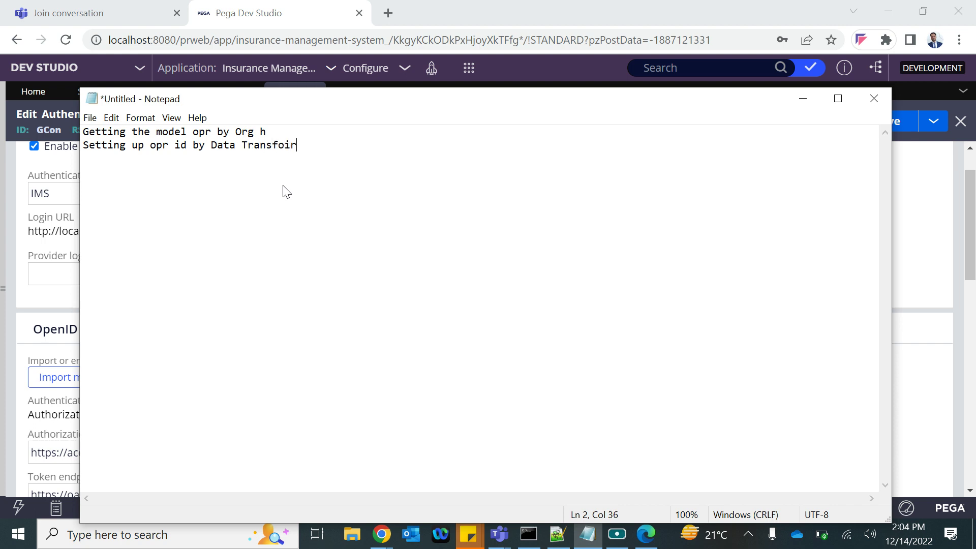
pyautogui.press('BackSpace')
pyautogui.press('BackSpace')
pyautogui.click(919, 224)
pyautogui.click(617, 534)
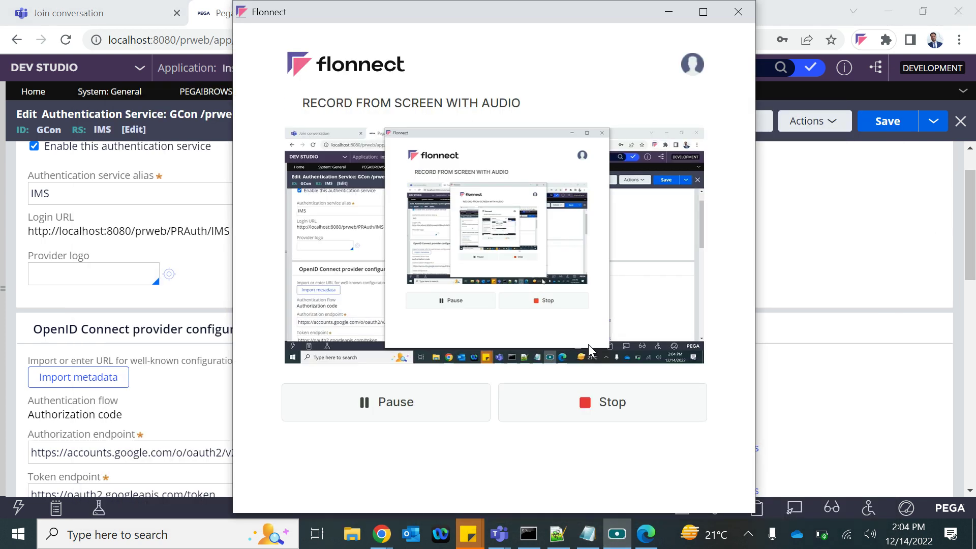